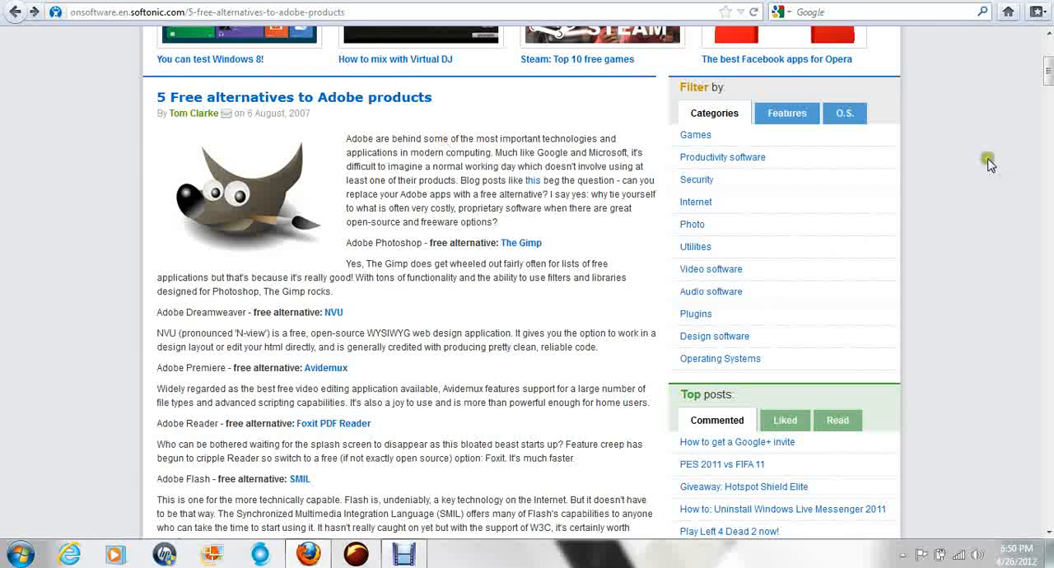
scroll(1048, 66, up, 5)
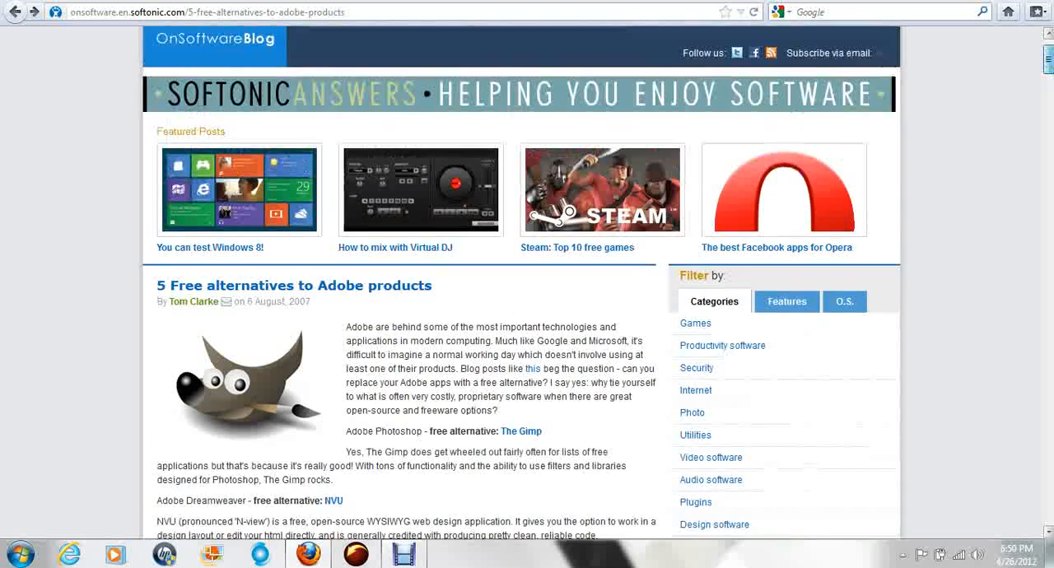
drag(1049, 57, 1049, 55)
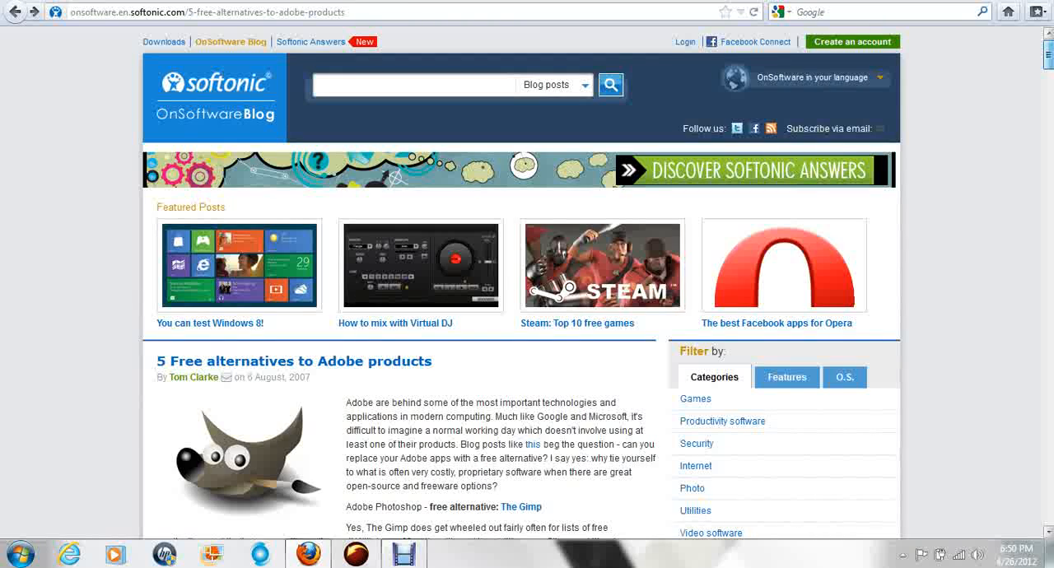
scroll(528, 280, down, 3)
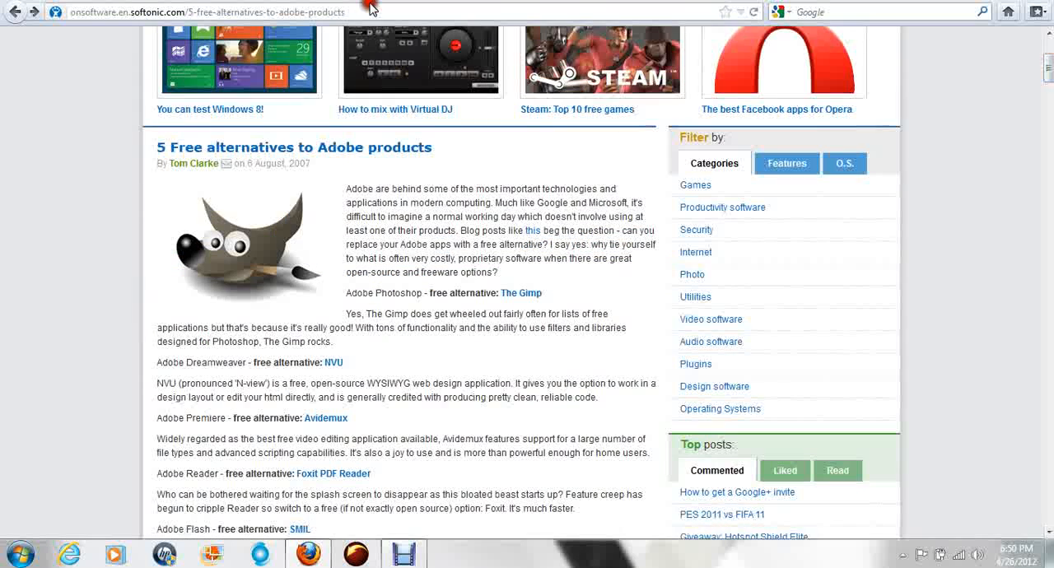
Step: Switch to the Google results tab and run the search for "filezilla" again
click(368, 1)
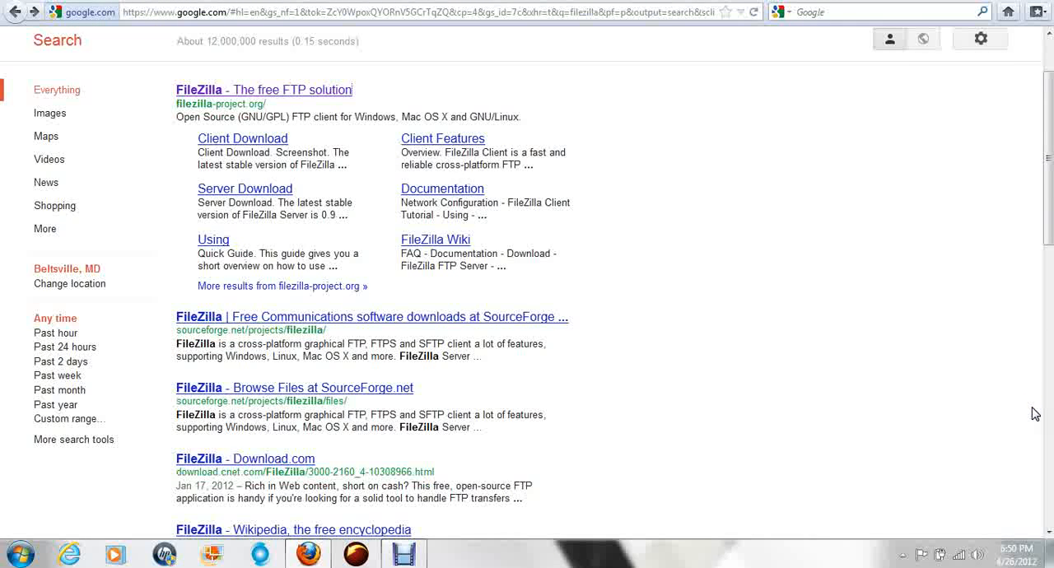
scroll(1029, 412, up, 2)
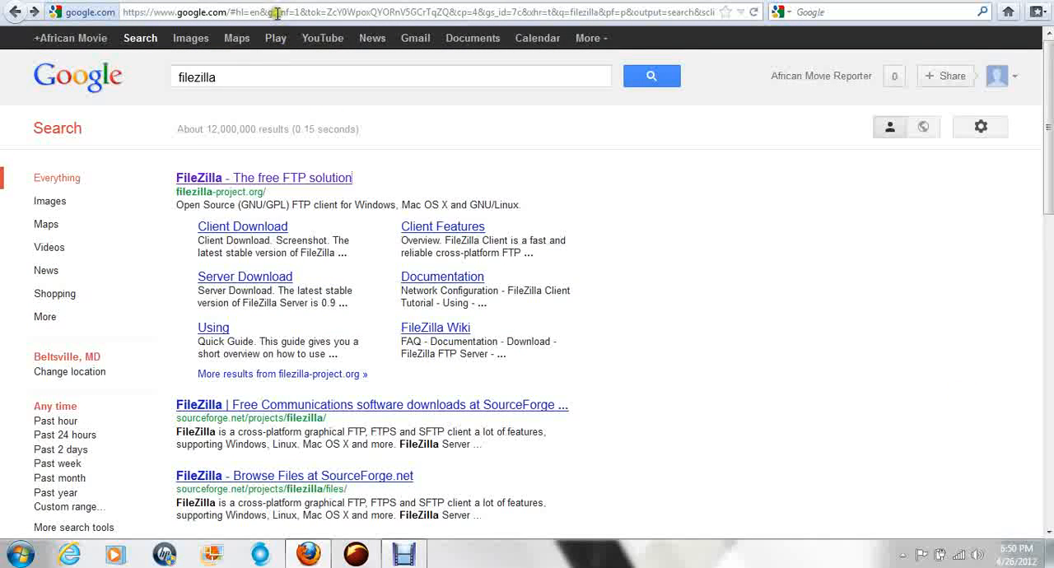
click(254, 78)
double_click(168, 77)
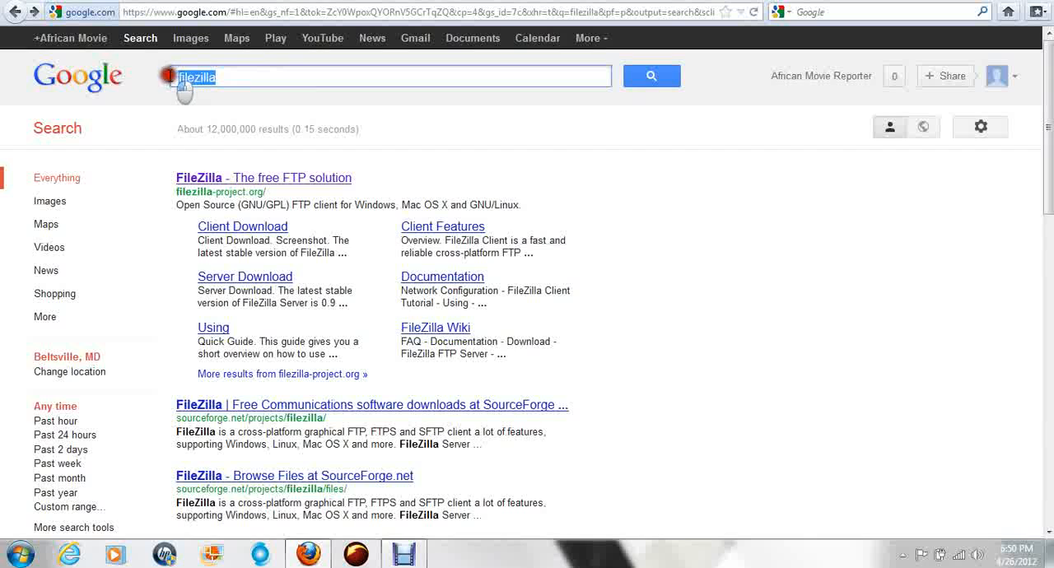
click(245, 76)
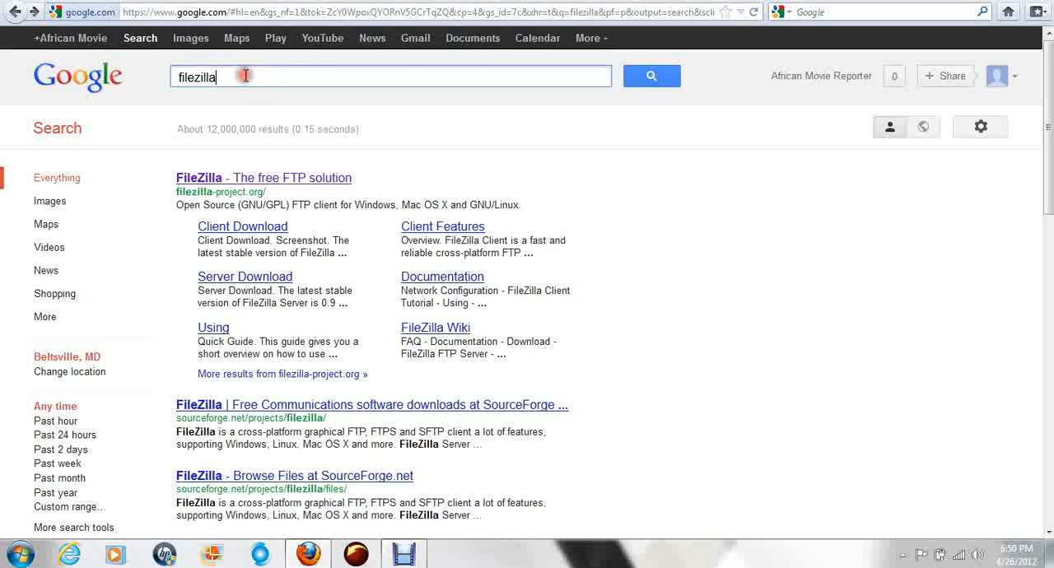
click(651, 75)
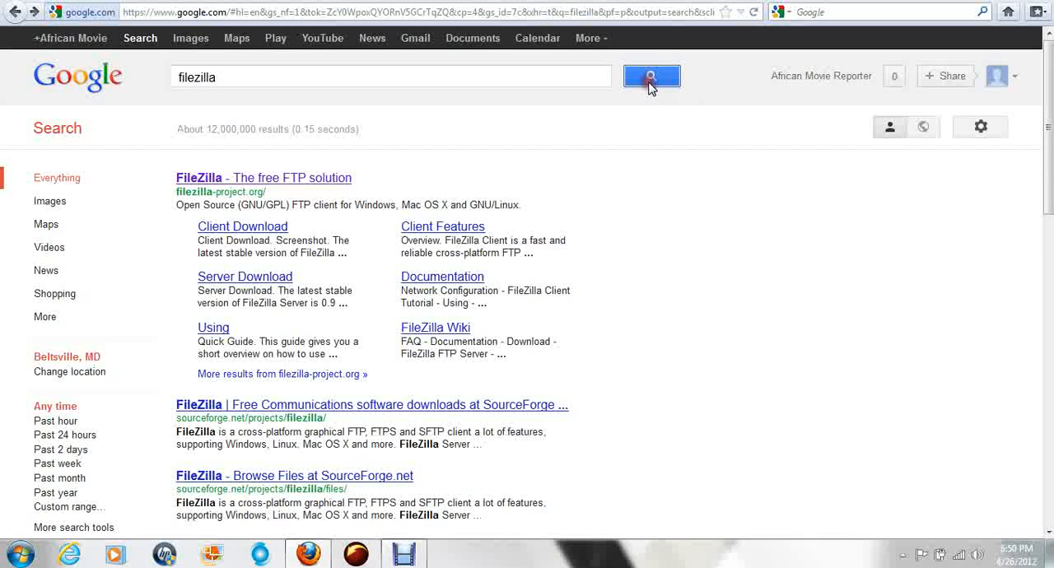
Step: Open the FileZilla project website from the results and go to its client download page
click(223, 181)
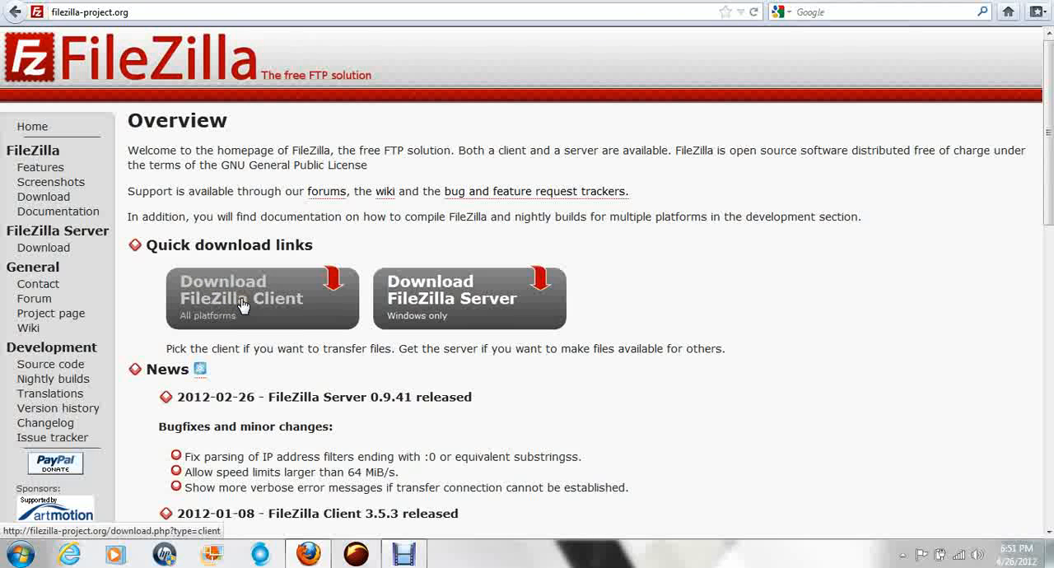
click(237, 298)
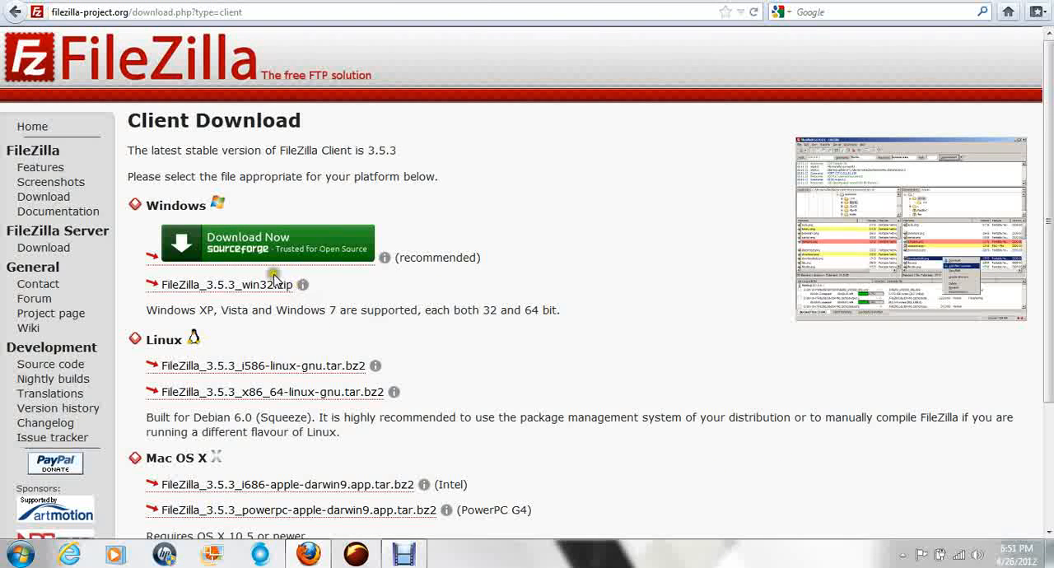
Step: Try the recommended Windows download of FileZilla Client, cancel saving the setup file, and return to the previous page
click(237, 250)
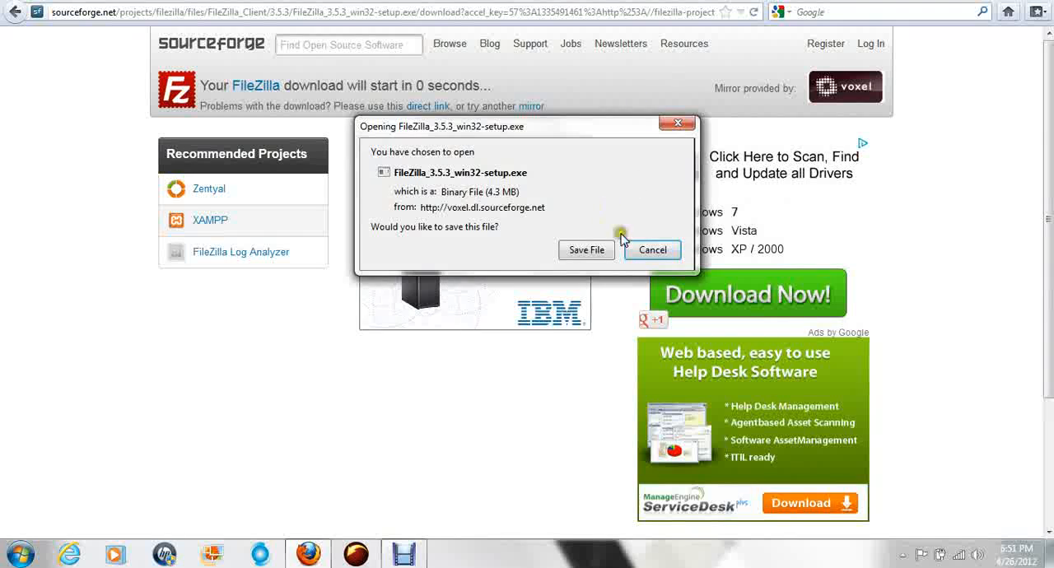
click(659, 250)
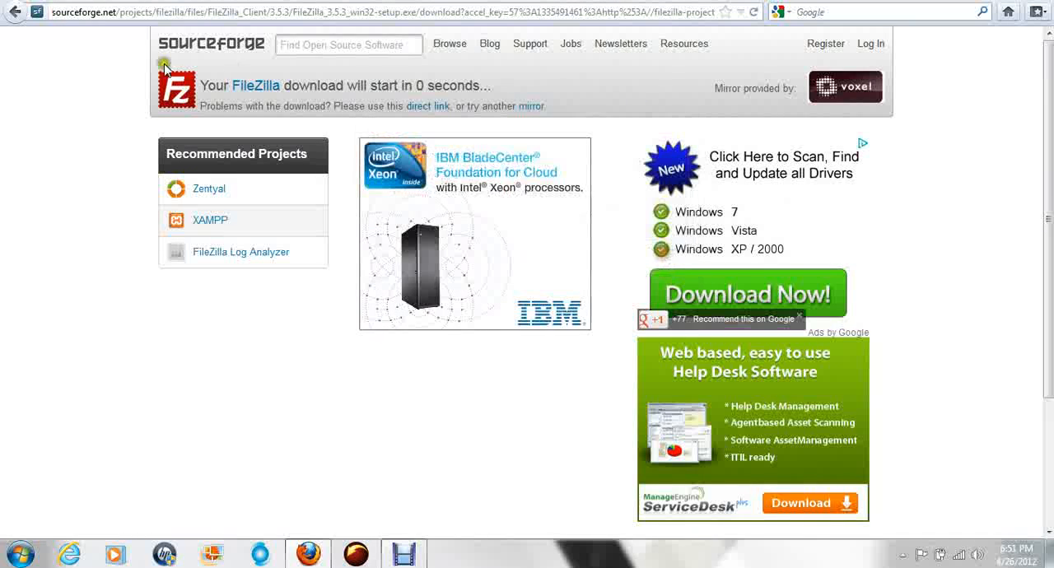
click(13, 12)
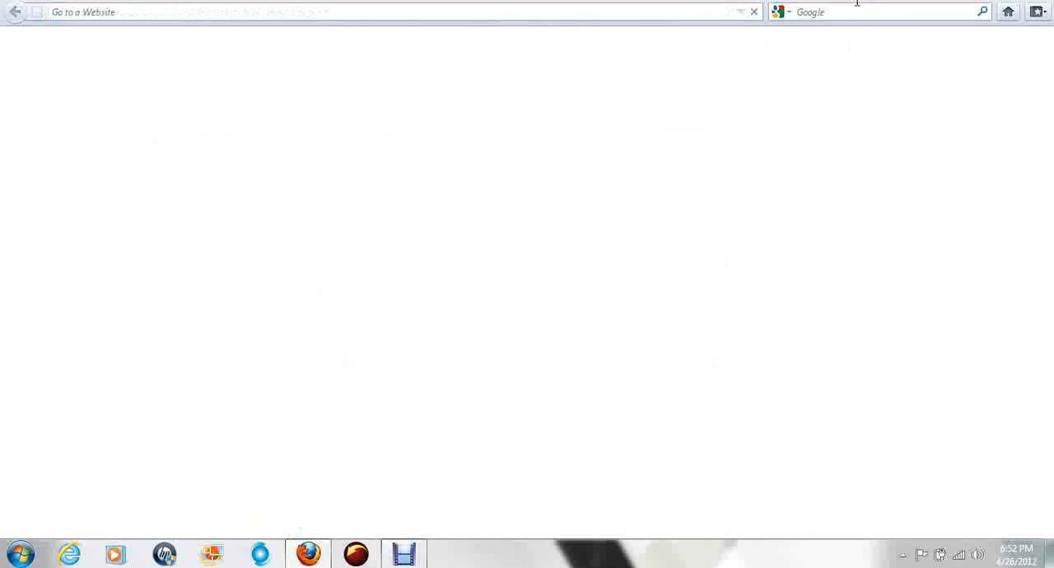
Step: Open the Adobe website at adobe.com in a new browser tab
click(812, 17)
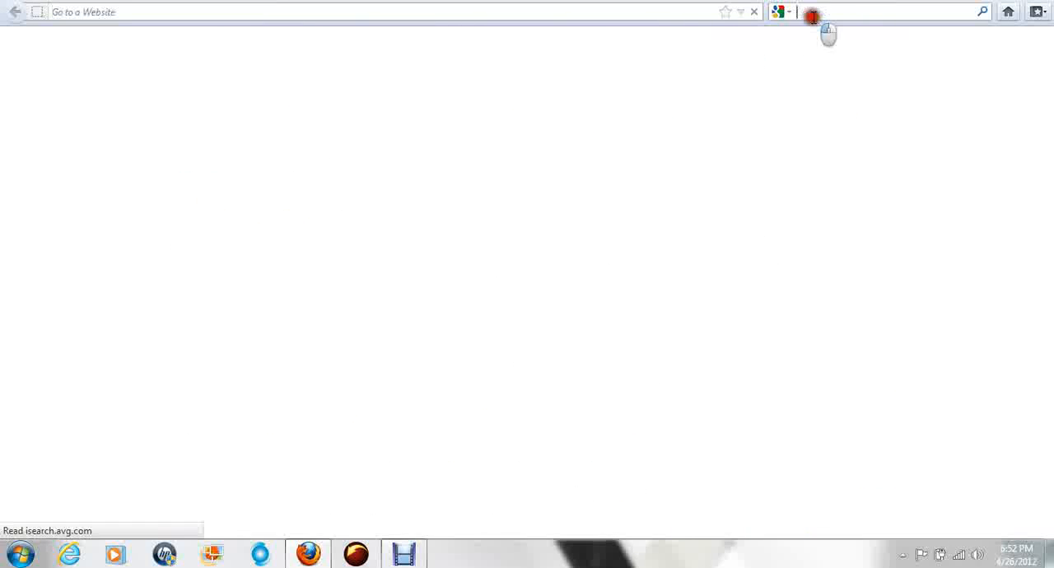
click(553, 11)
click(414, 220)
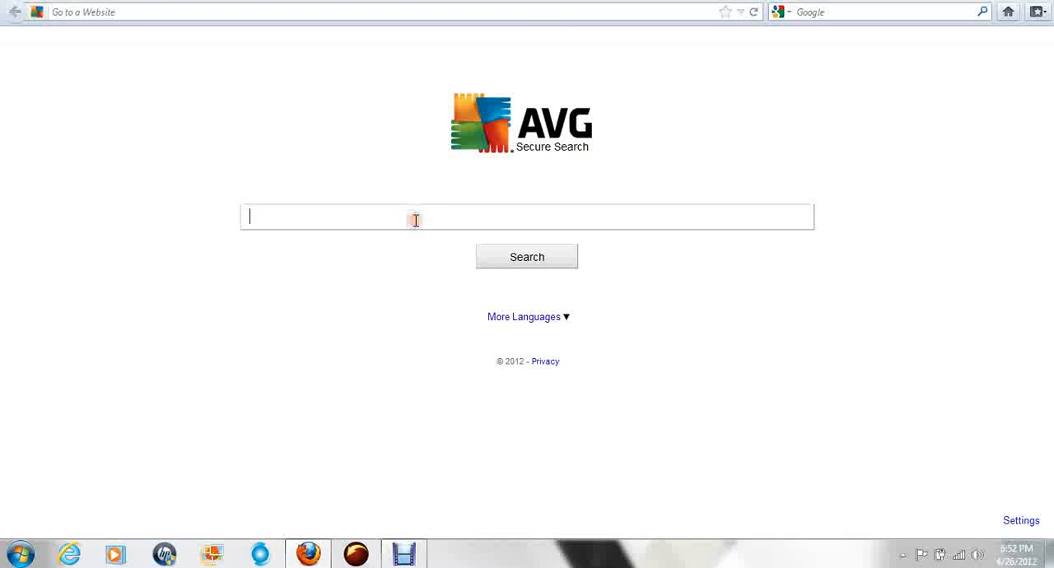
click(298, 11)
text(adobe)
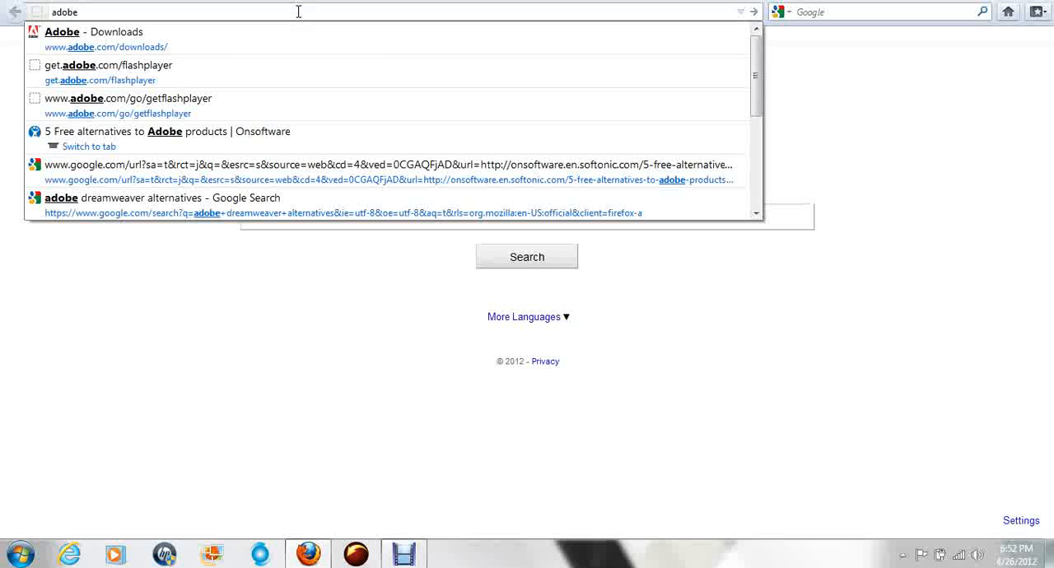
text(.com)
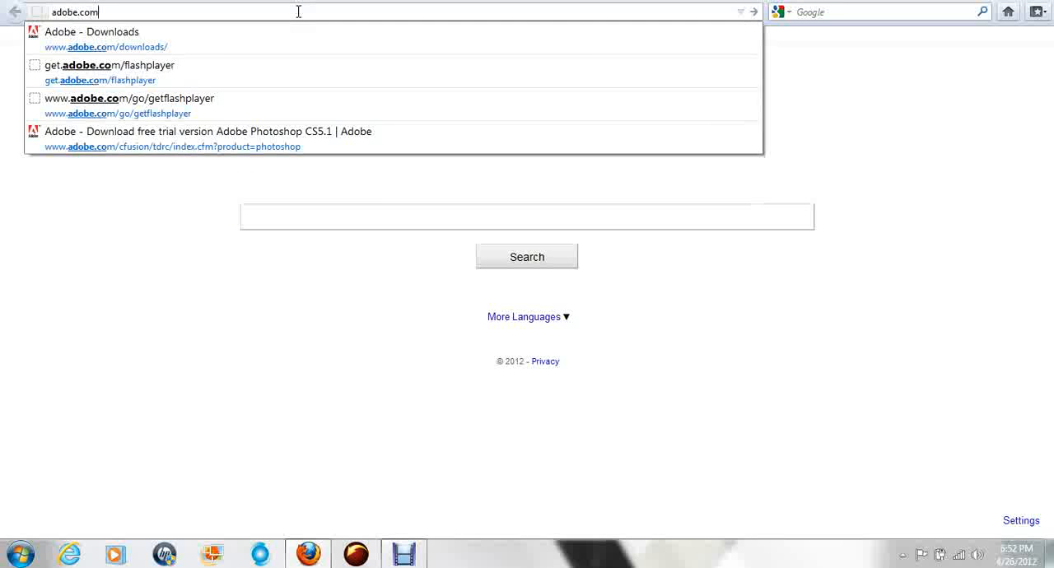
key(Return)
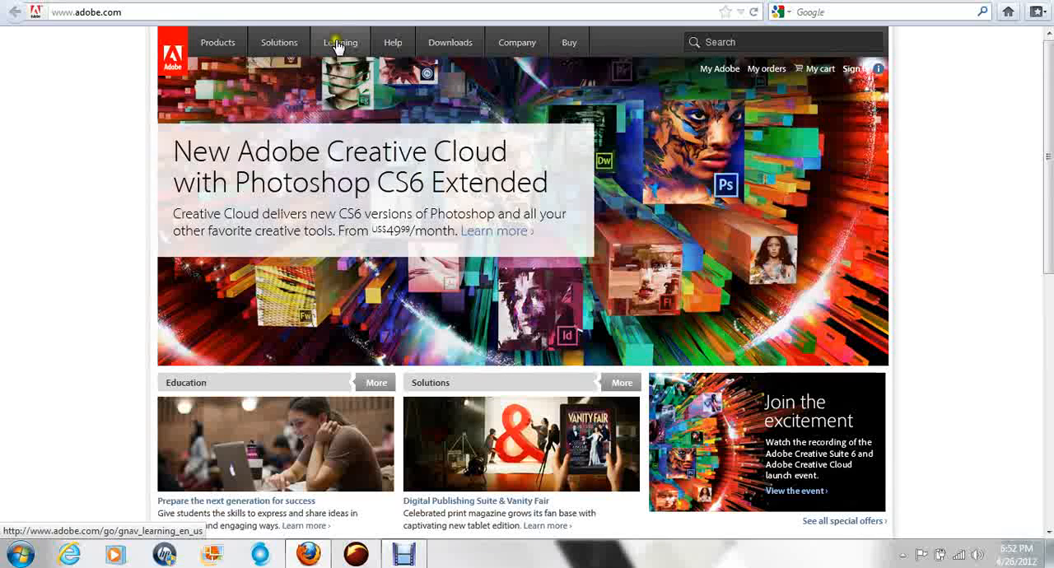
Step: Look over the Adobe homepage and its list of products
mouse_move(233, 51)
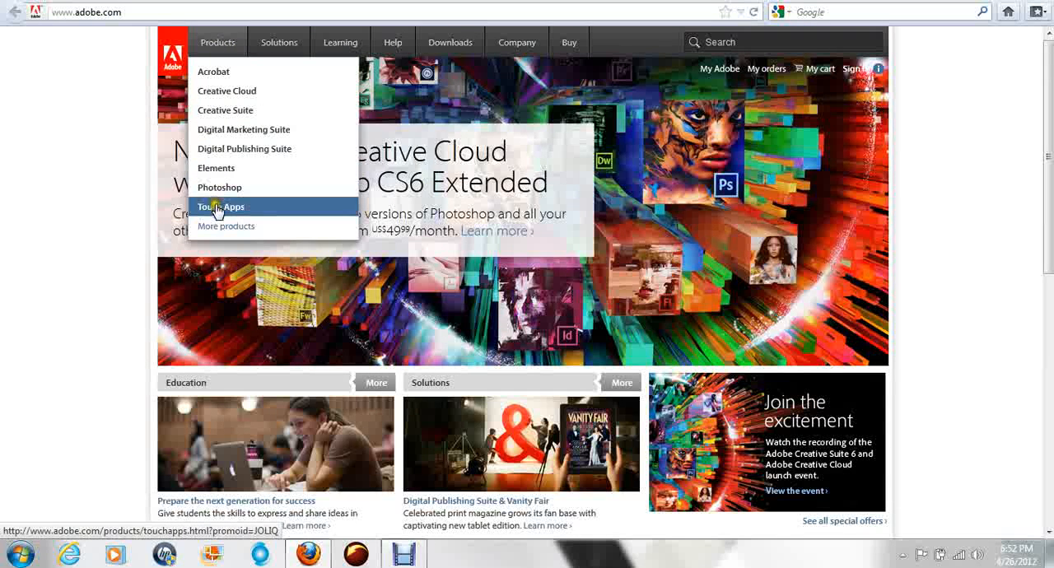
mouse_move(568, 52)
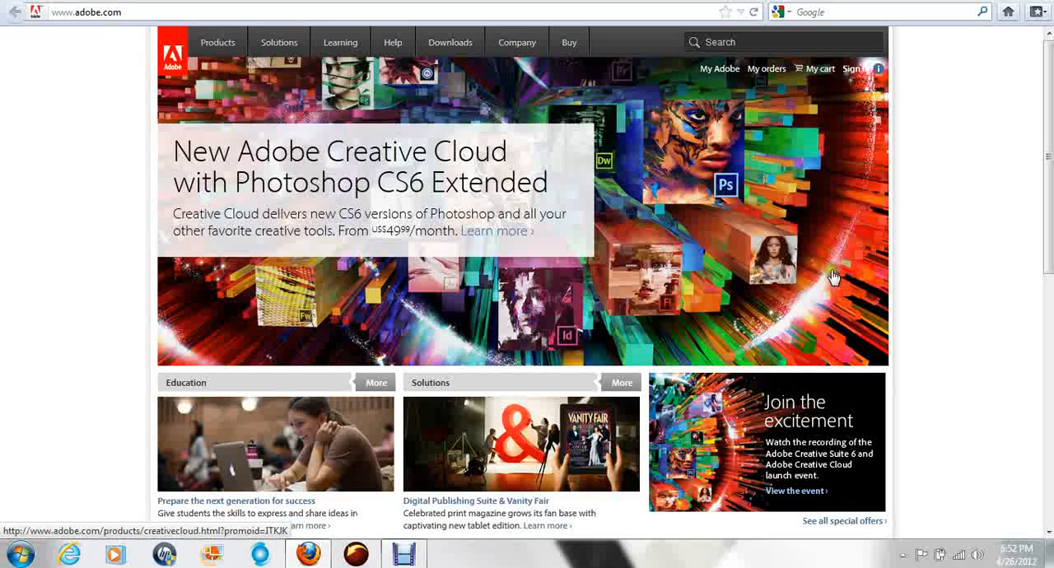
scroll(827, 280, down, 6)
scroll(1003, 129, up, 6)
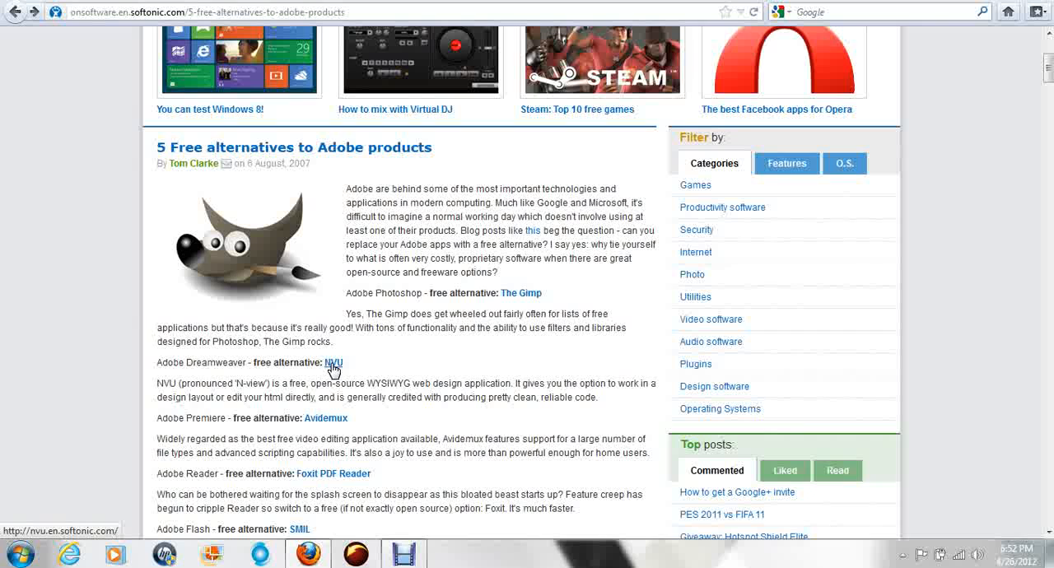
Step: View the NVU program page linked in the article as the Adobe Dreamweaver alternative, highlighting its web address before going back
click(333, 364)
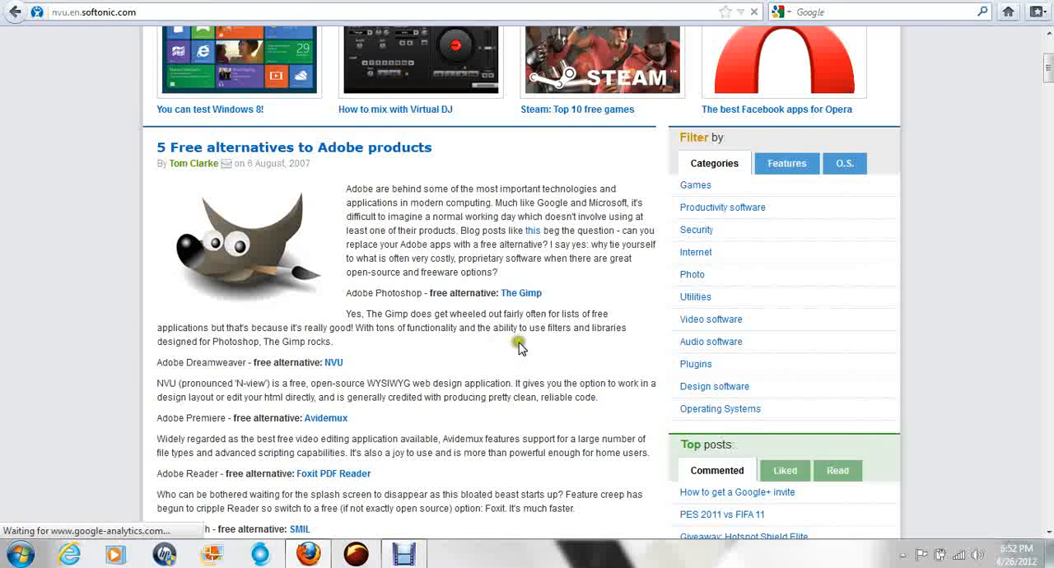
scroll(1049, 416, down, 5)
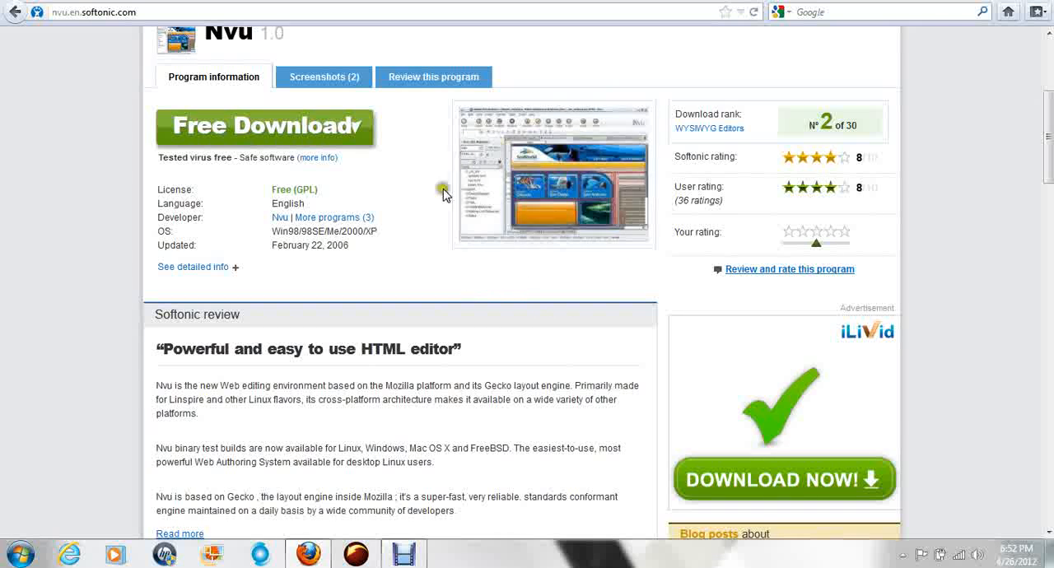
click(118, 13)
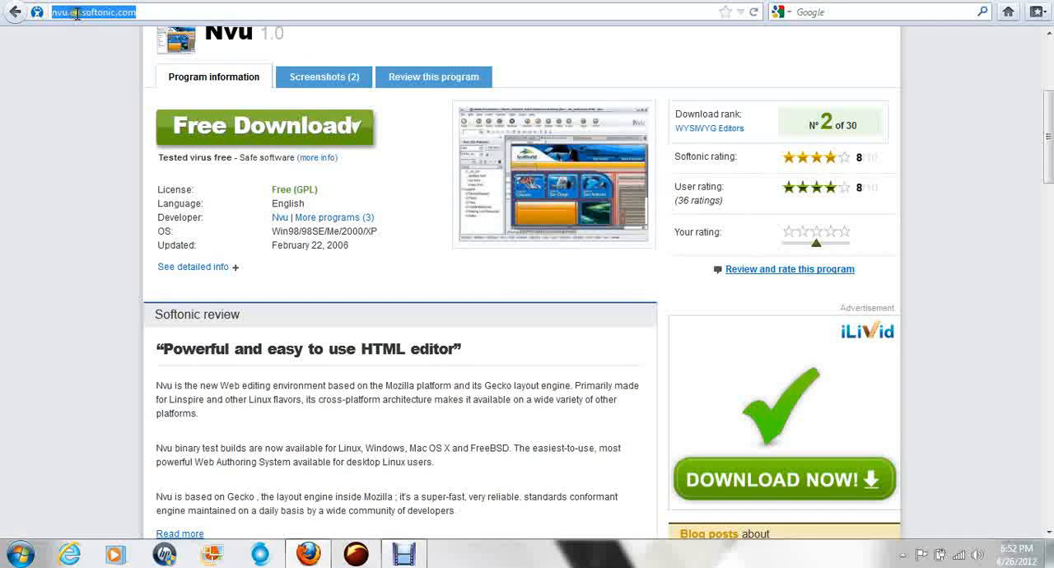
click(146, 12)
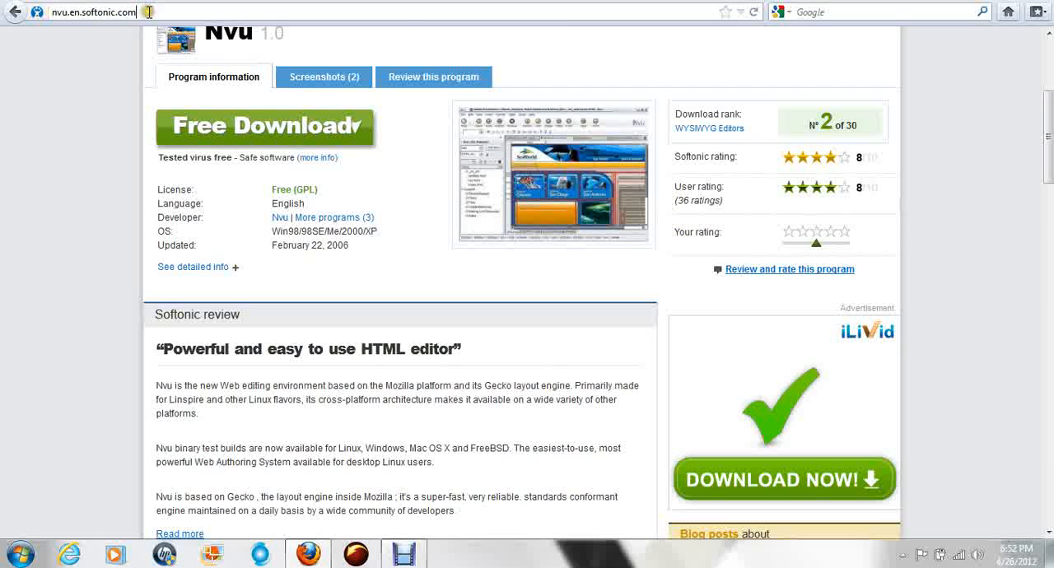
drag(147, 12, 41, 12)
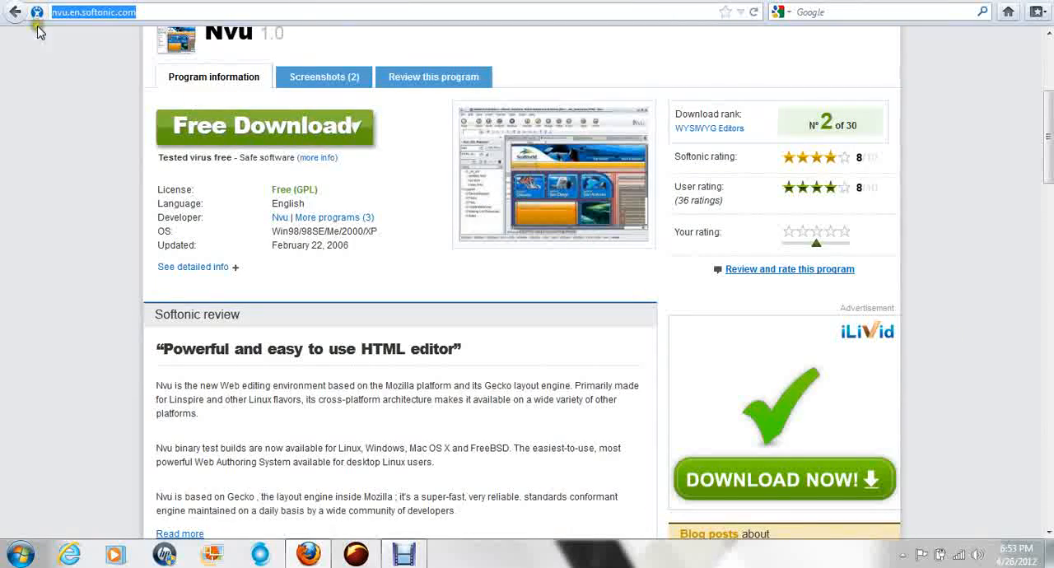
click(15, 11)
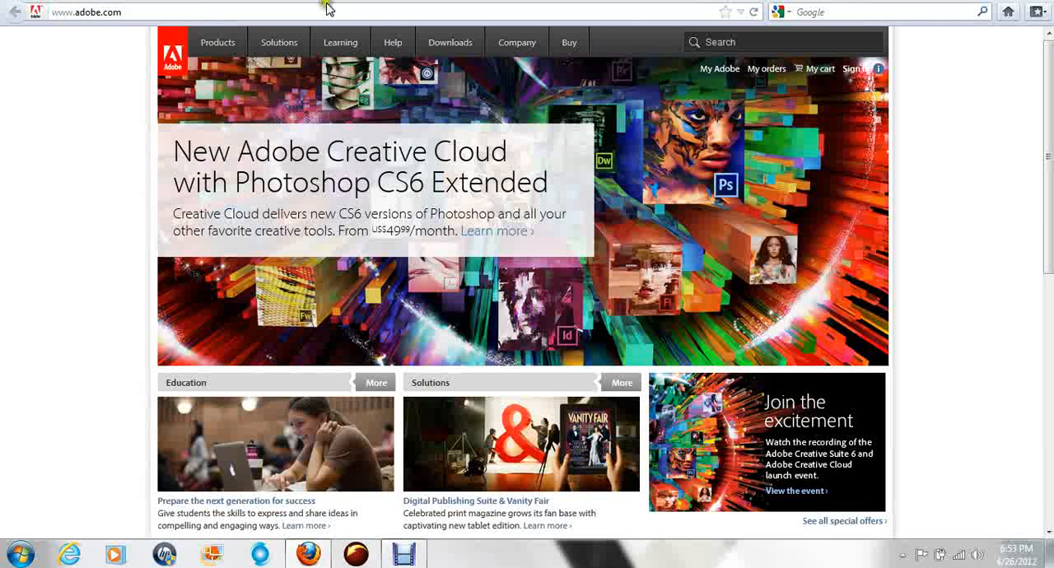
Step: Open the product catalog on the Adobe website, and switch back to the free alternatives article
click(224, 51)
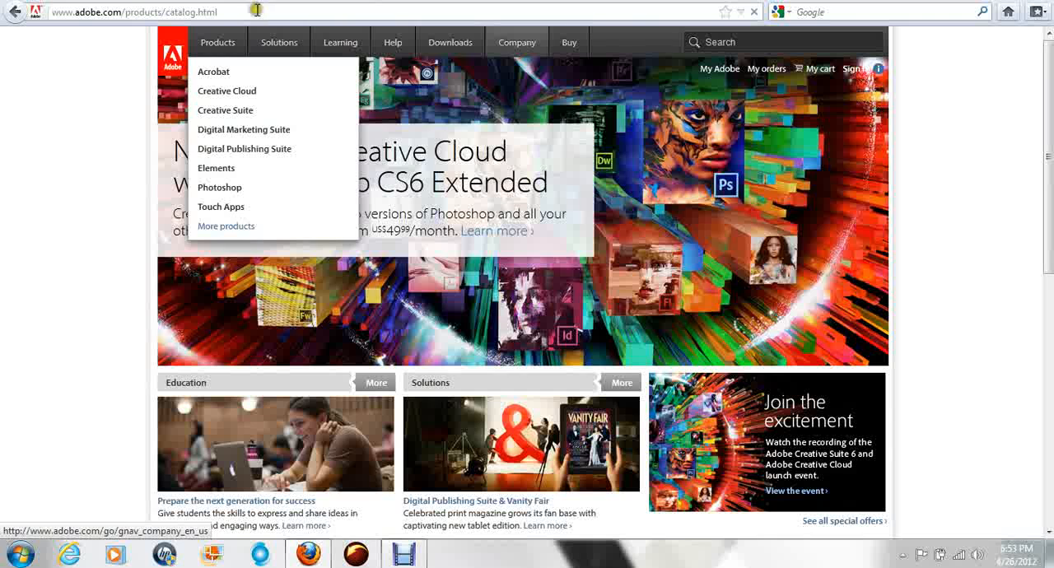
click(723, 2)
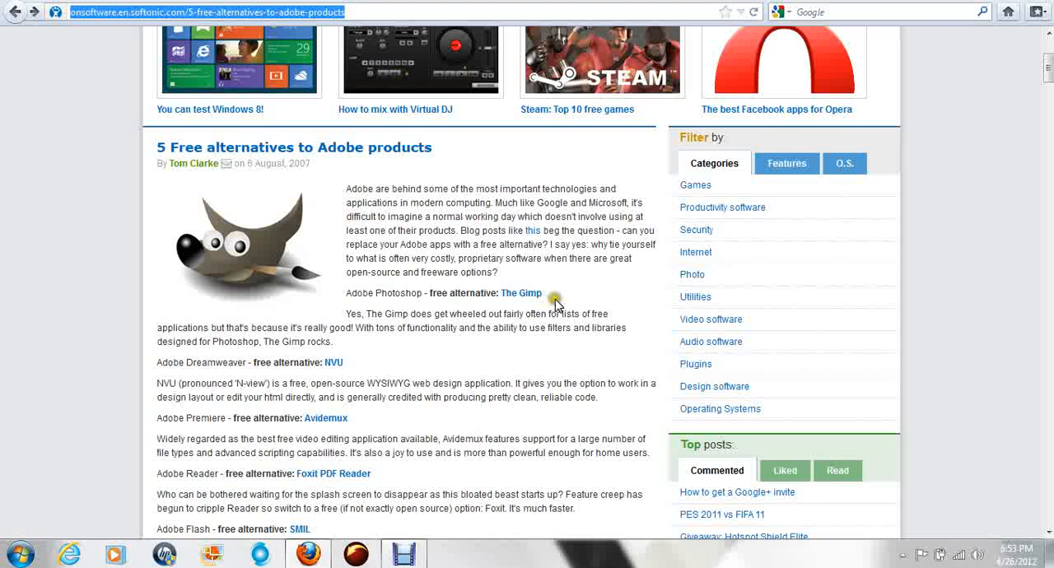
Step: Open The Gimp page linked in the article as the Adobe Photoshop alternative and examine its program information and review
drag(556, 298, 502, 300)
click(512, 298)
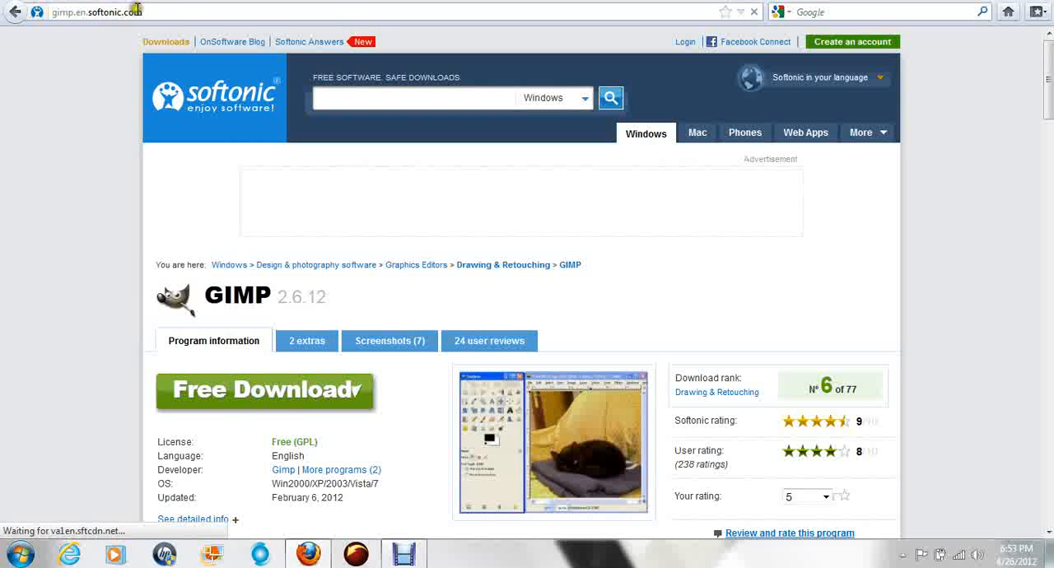
scroll(951, 319, down, 4)
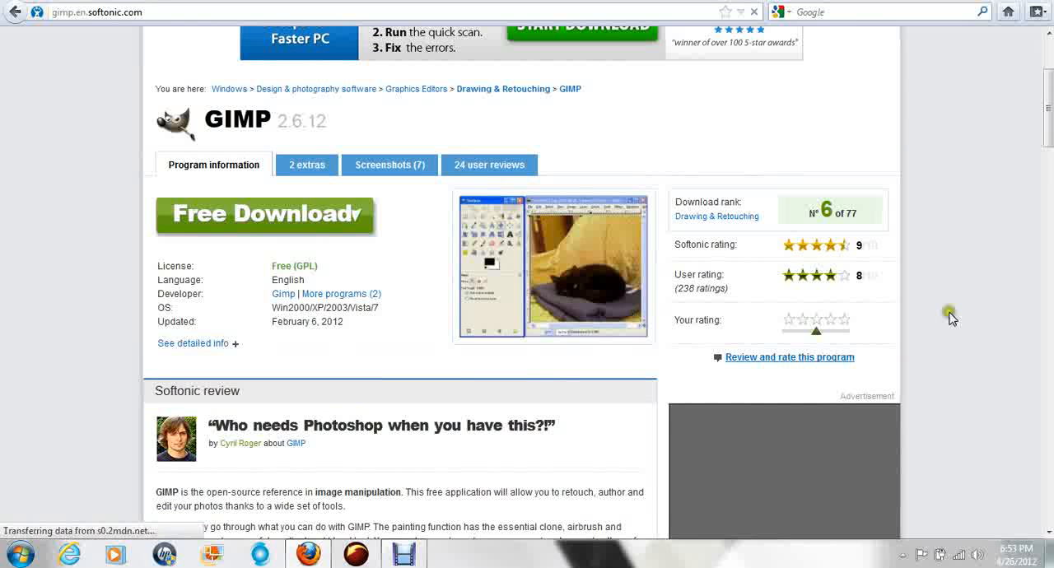
scroll(741, 321, down, 12)
scroll(558, 319, up, 10)
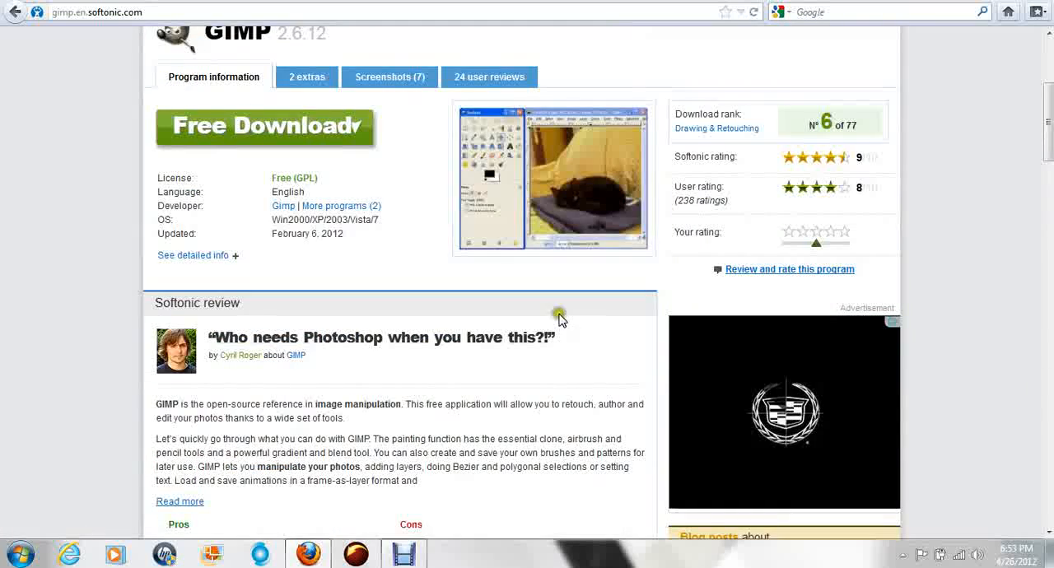
scroll(94, 239, up, 2)
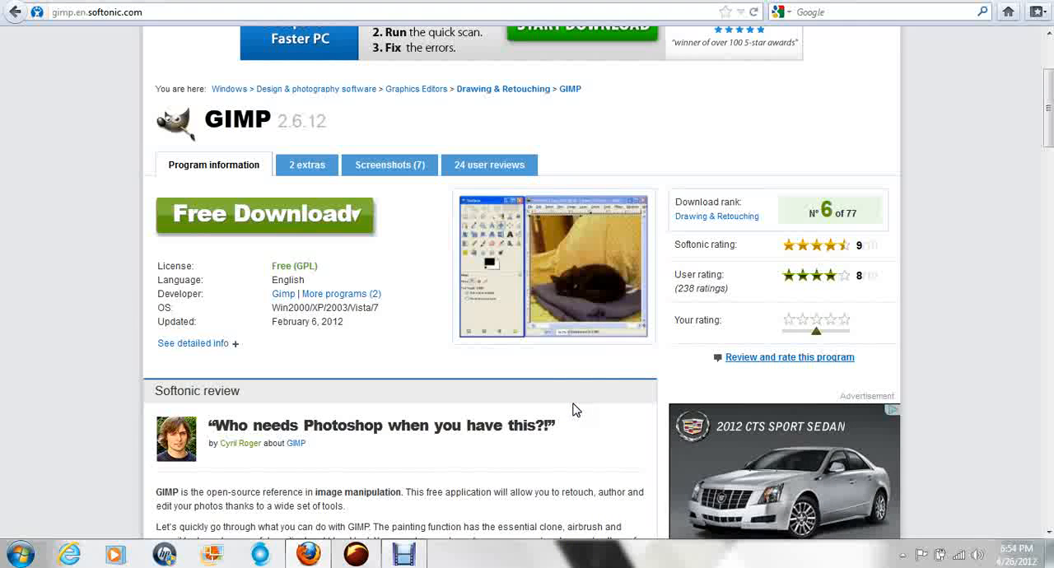
scroll(420, 266, up, 4)
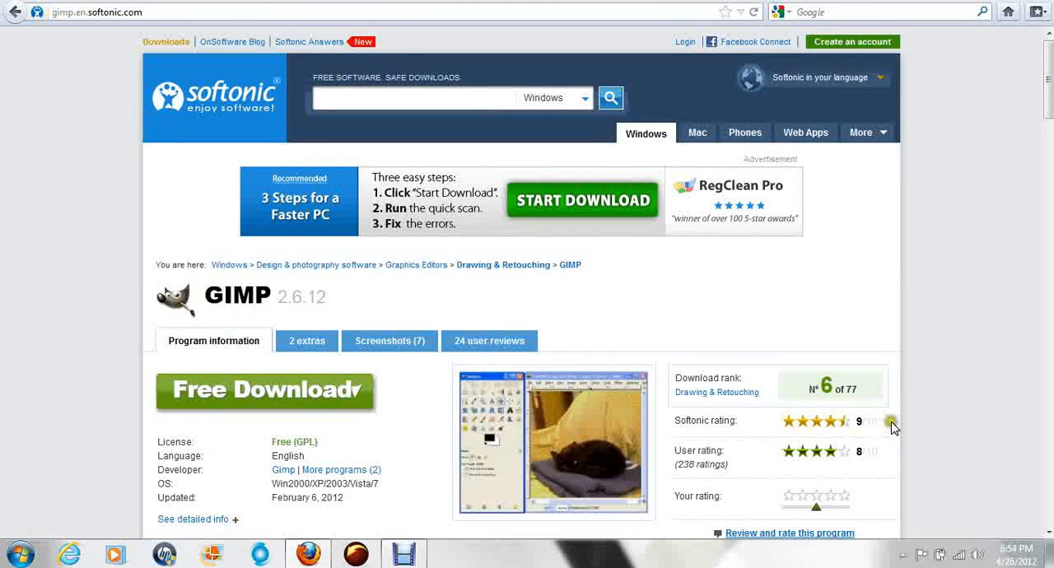
scroll(1046, 402, down, 6)
scroll(1037, 359, up, 4)
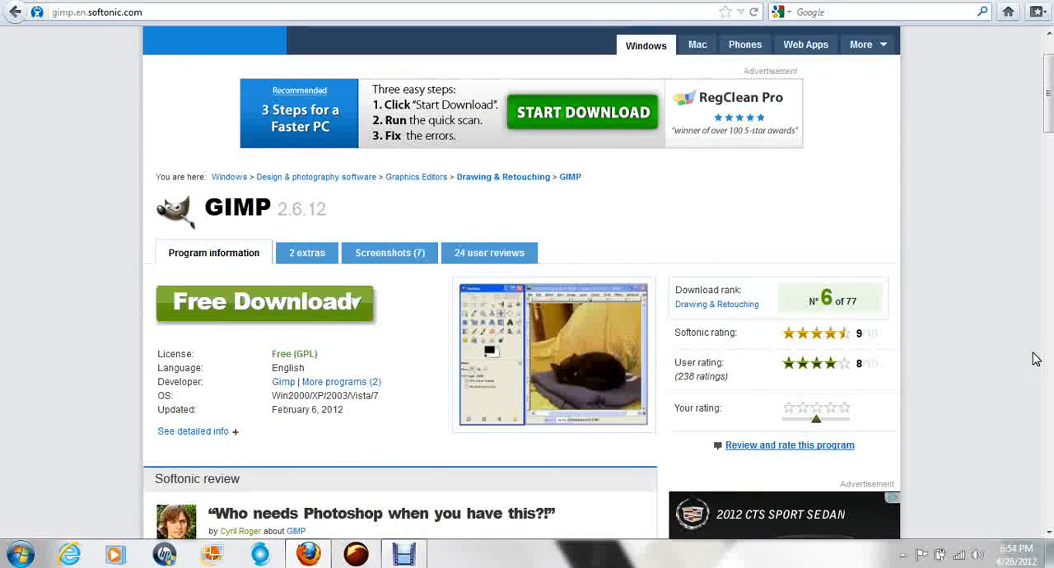
Step: Leave the GIMP page and glance at the concrete5 themes marketplace before returning to the Adobe product catalog
scroll(1044, 127, up, 2)
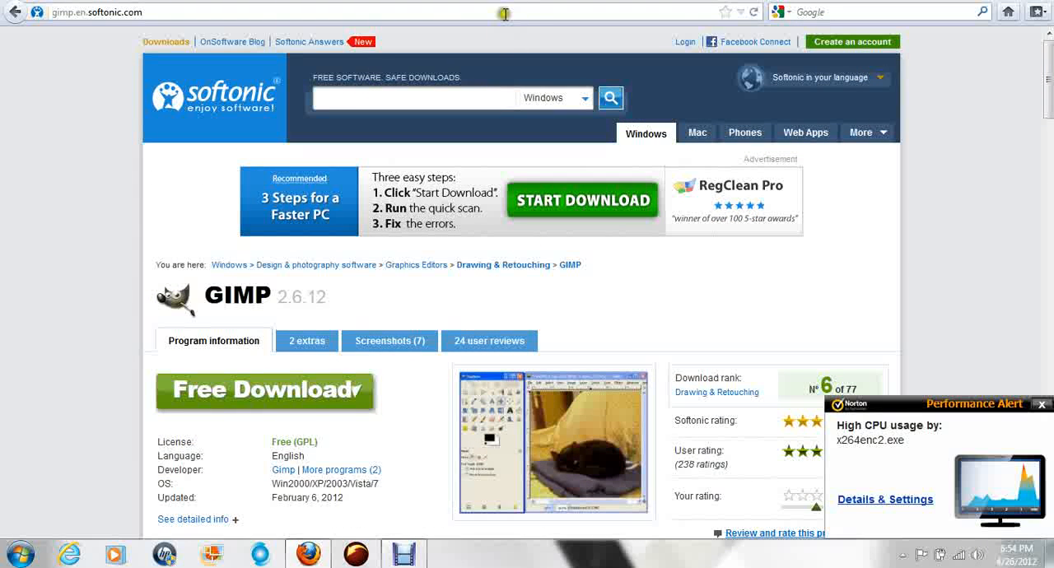
click(159, 13)
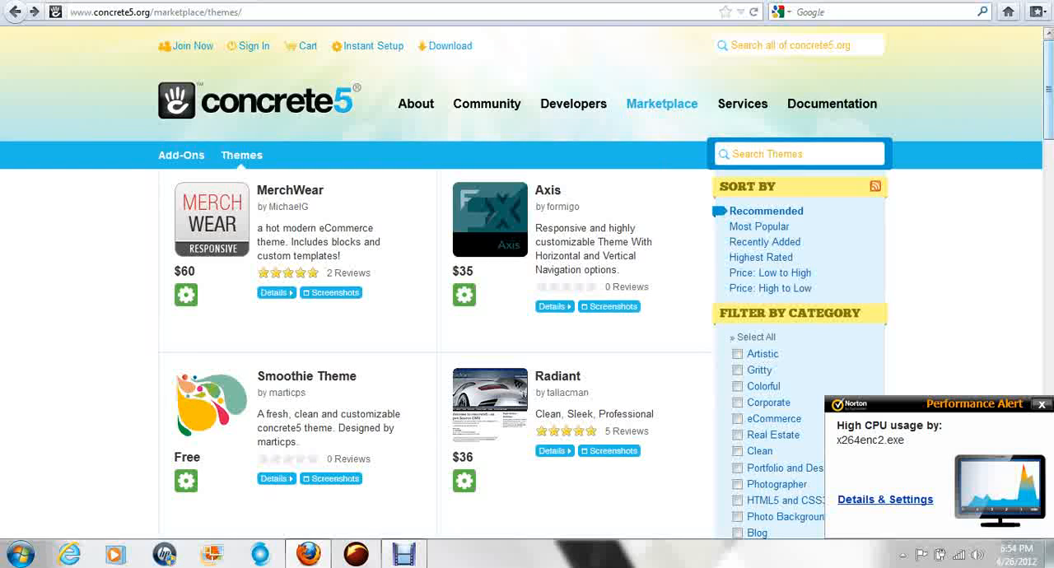
drag(1049, 92, 1049, 92)
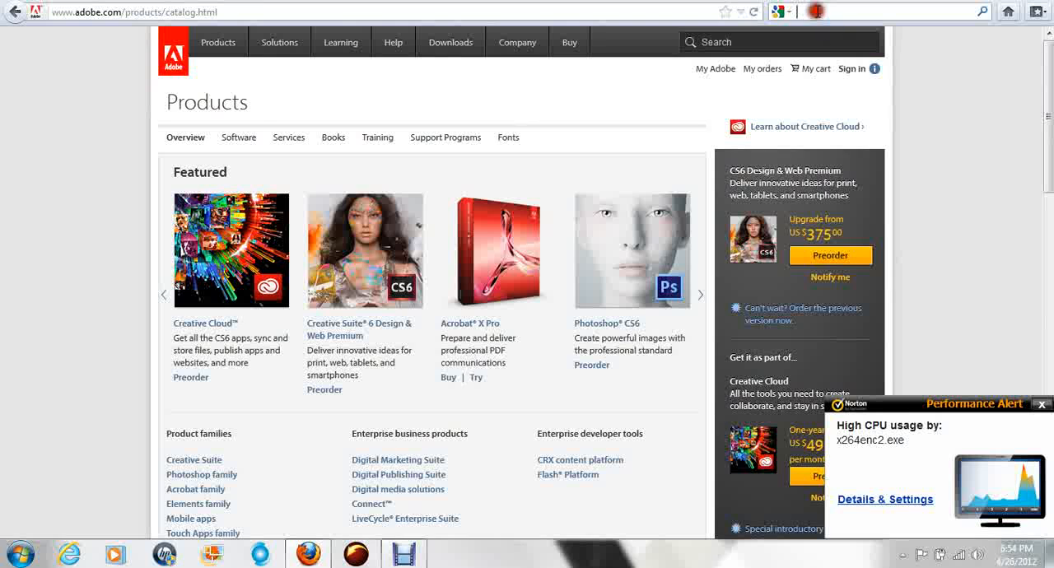
Step: Search the web for "joomla" and open the official Joomla! website from the results
click(818, 11)
text(joomla)
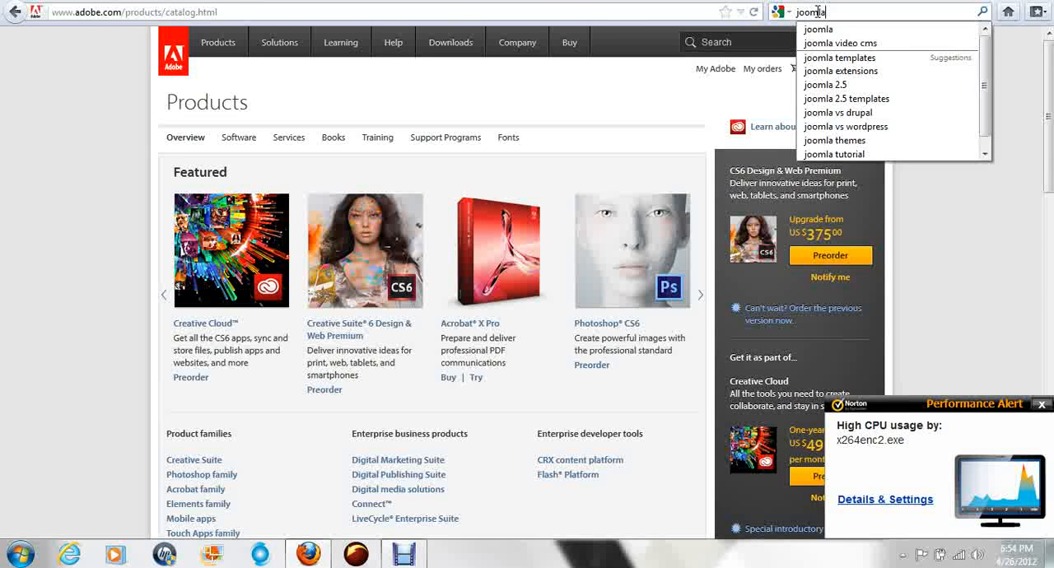
click(819, 30)
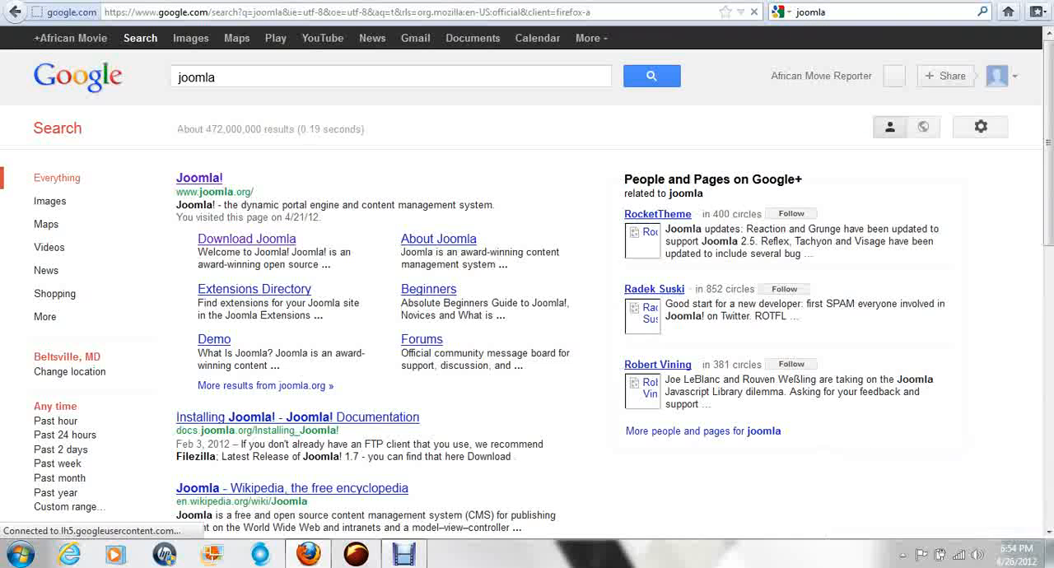
click(206, 182)
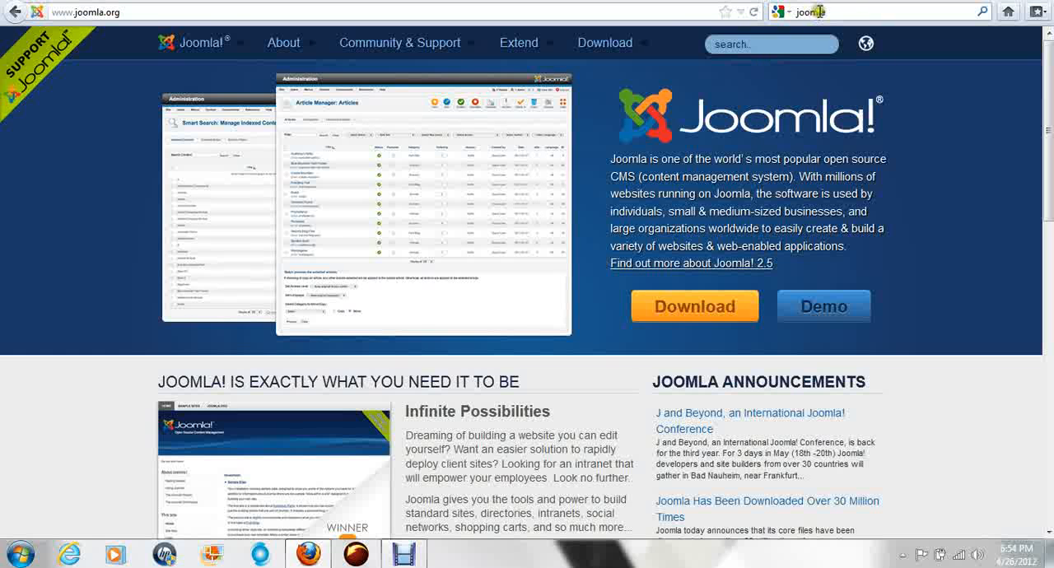
Step: Switch to the concrete5 themes page and highlight the /marketplace/themes/ part of its web address
click(821, 12)
click(524, 2)
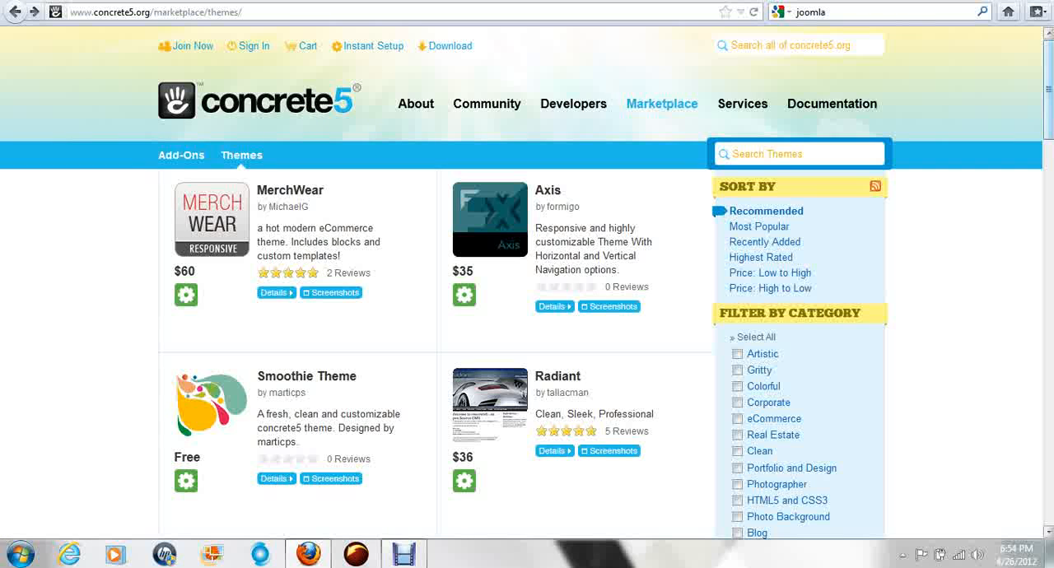
mouse_move(388, 106)
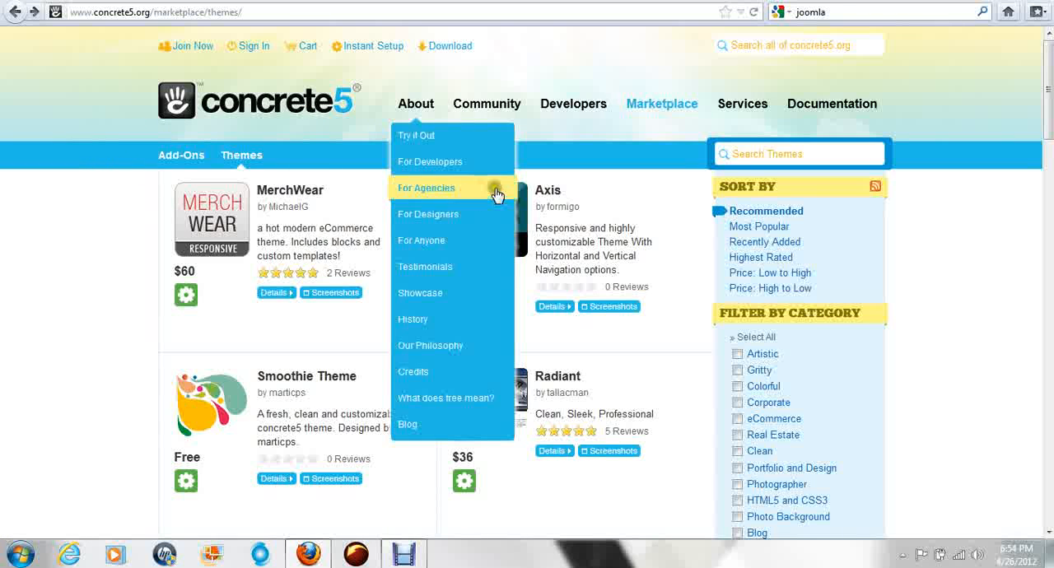
click(105, 14)
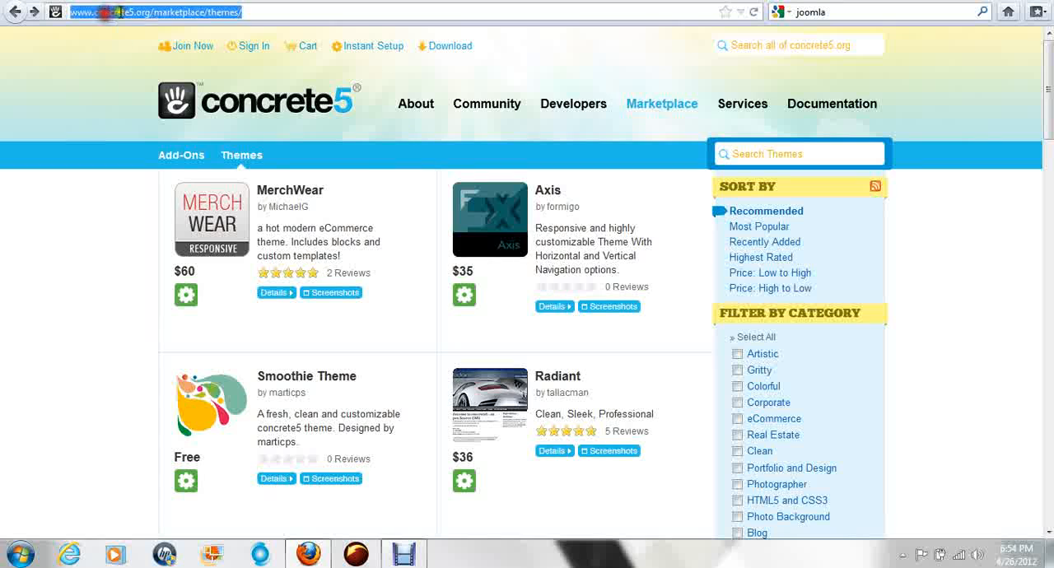
click(255, 11)
drag(255, 11, 151, 14)
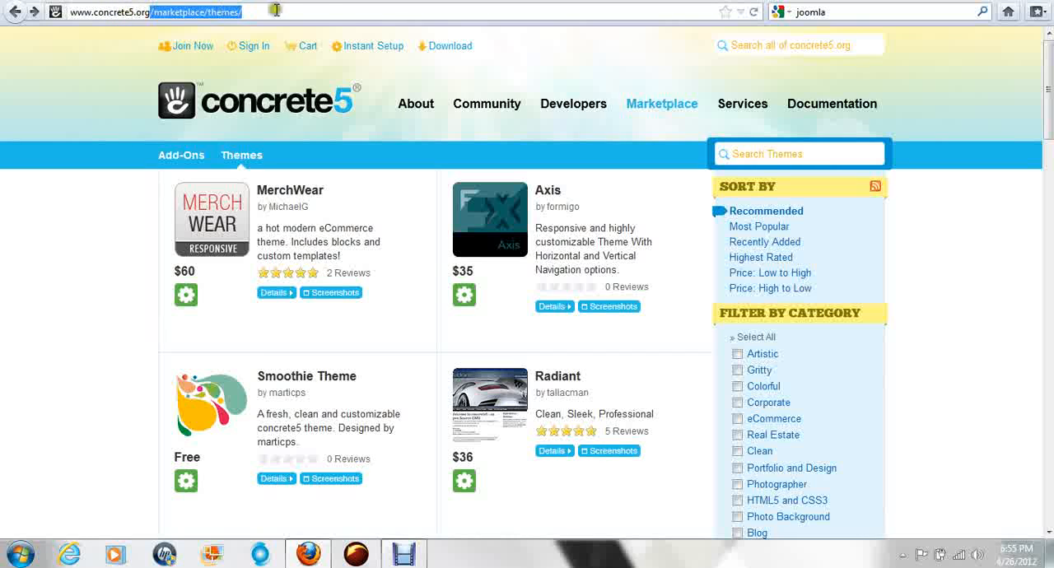
click(313, 10)
key(BackSpace)
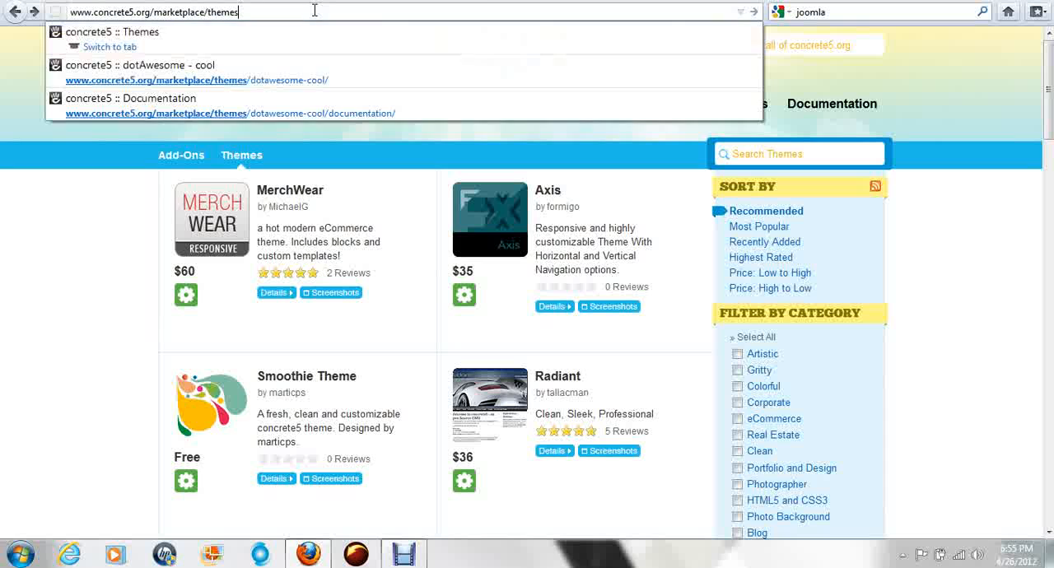
key(BackSpace)
key(BackSpace)
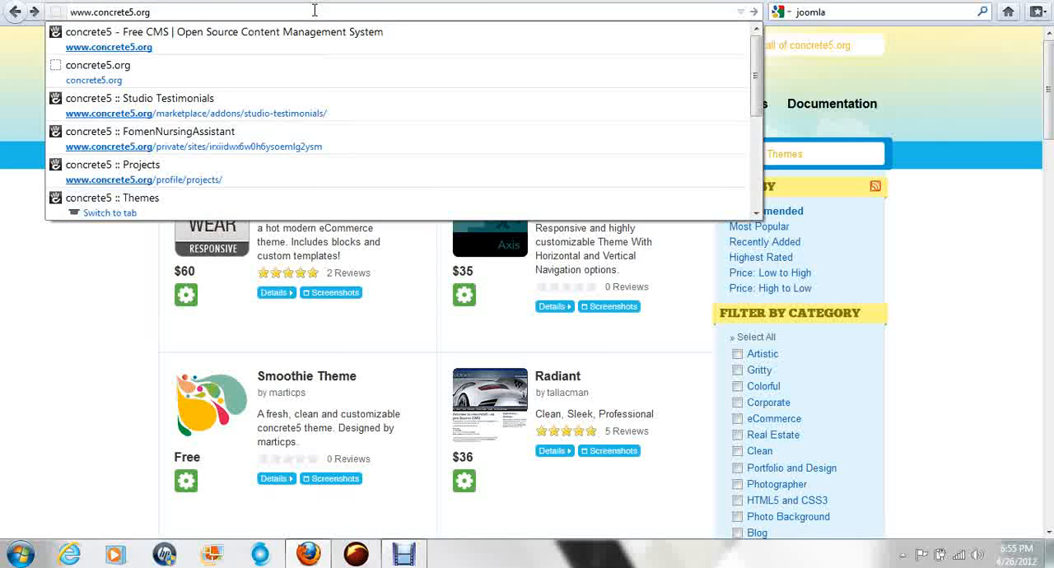
key(Return)
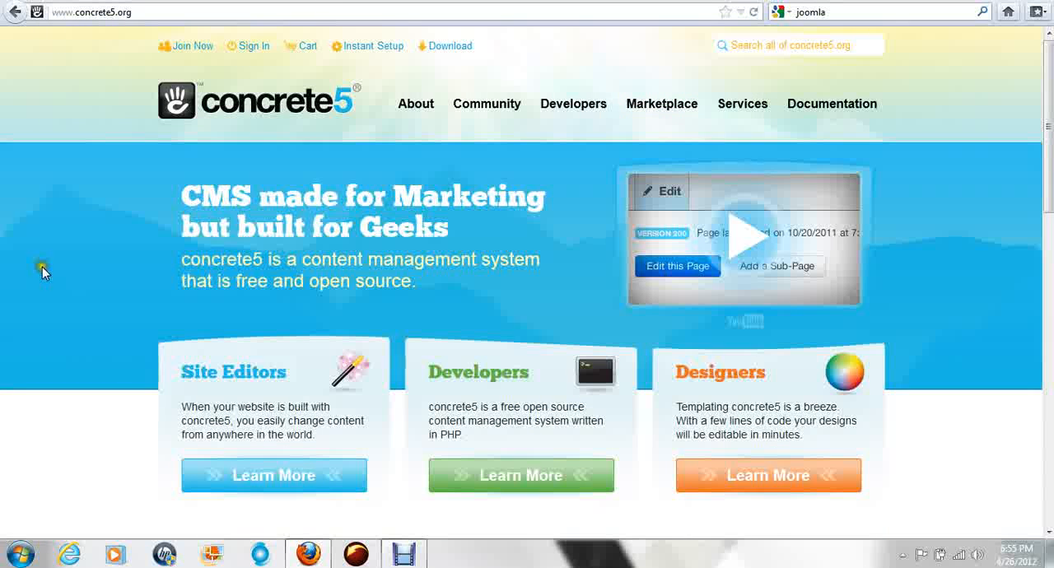
Step: Look over the concrete5 homepage and highlight the headline "CMS made for Marketing but built for Geeks"
drag(1048, 161, 1047, 395)
drag(1048, 472, 1051, 102)
mouse_move(655, 108)
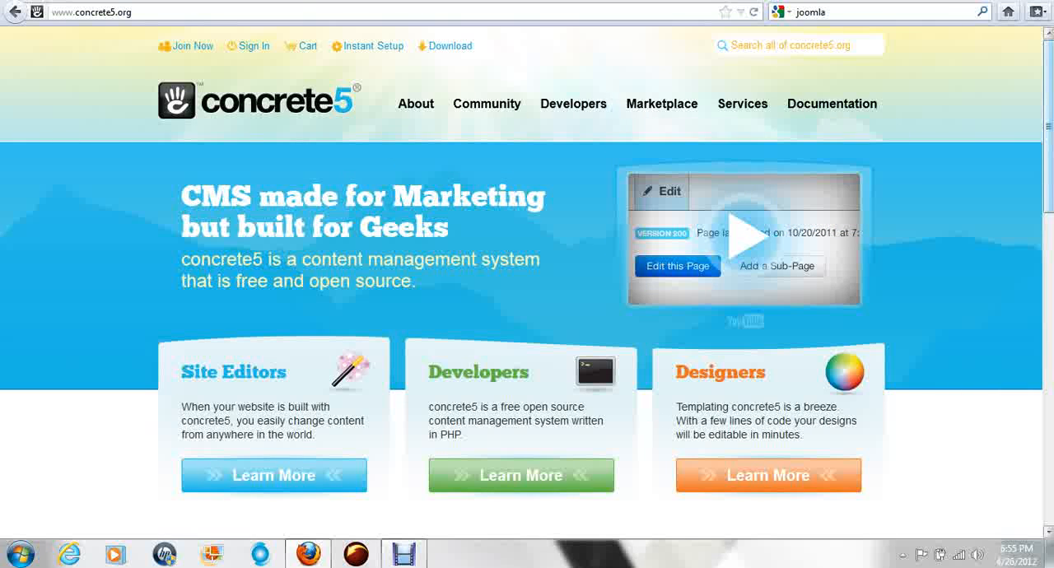
scroll(527, 288, down, 3)
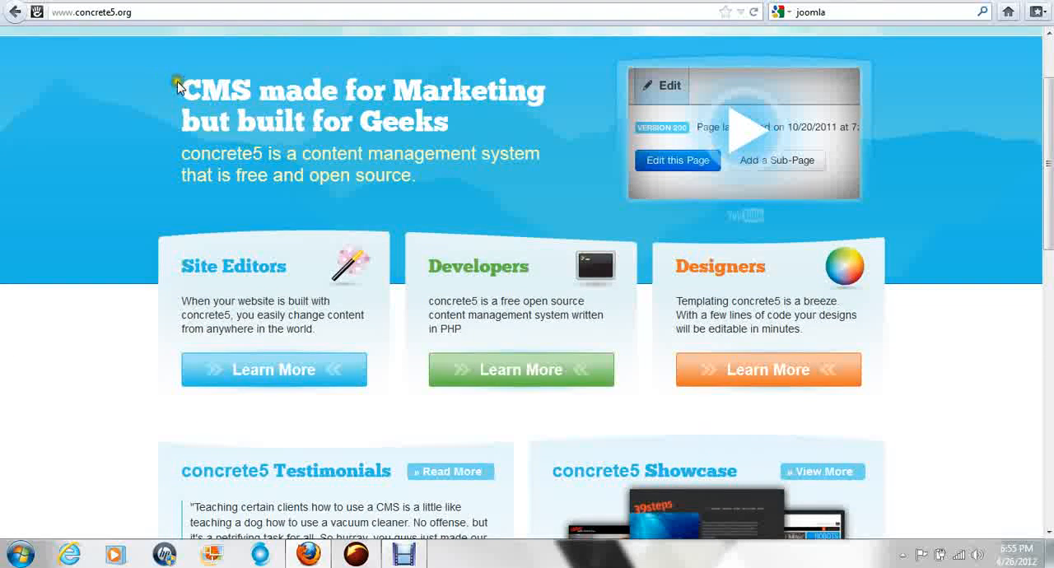
drag(178, 86, 464, 135)
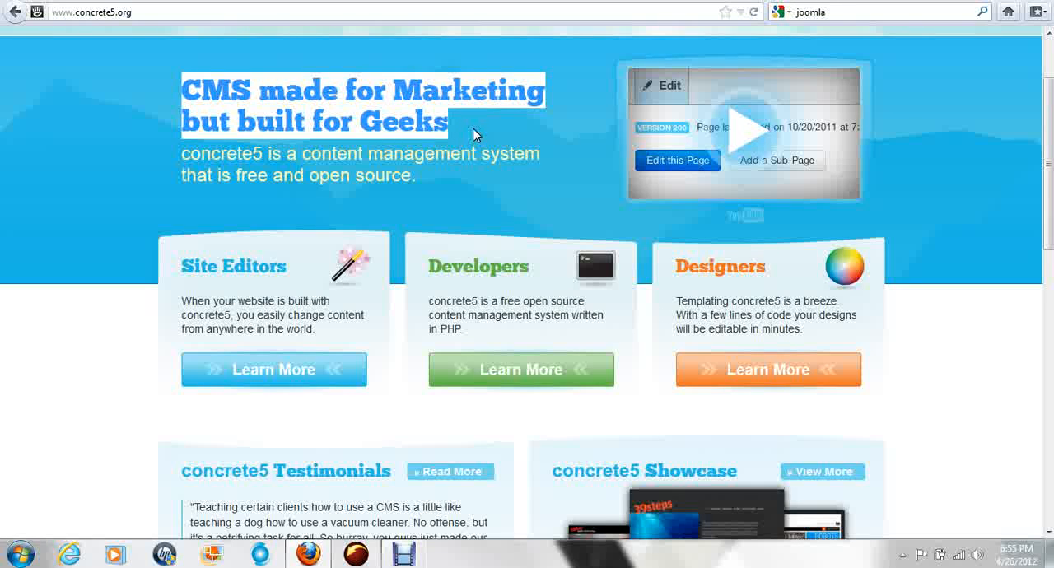
Step: Open the concrete5 download page and highlight the 5.5.1 entry under Older Versions & Patches
scroll(474, 134, up, 3)
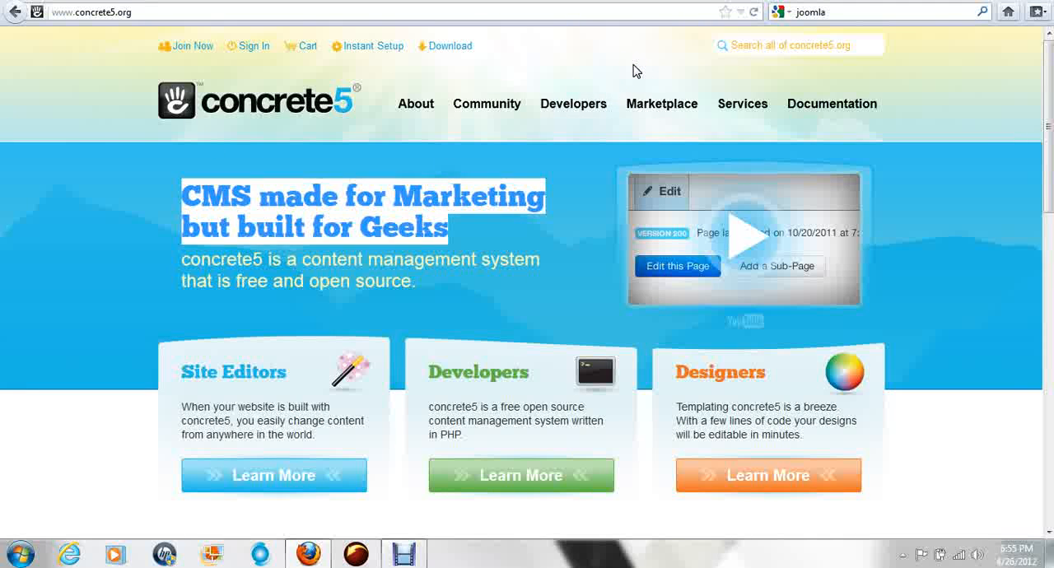
click(461, 46)
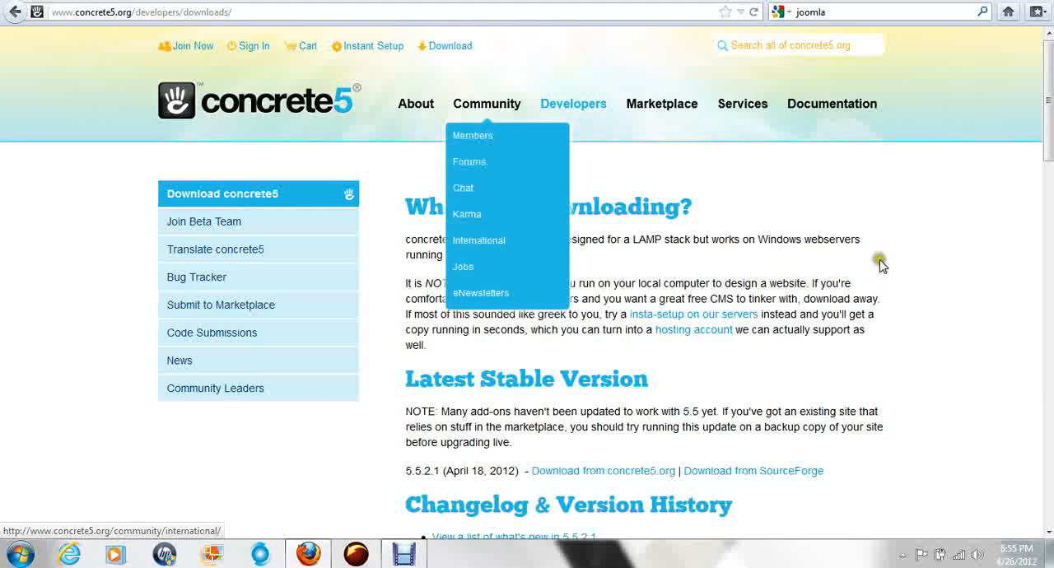
drag(1049, 141, 1048, 179)
scroll(362, 357, down, 5)
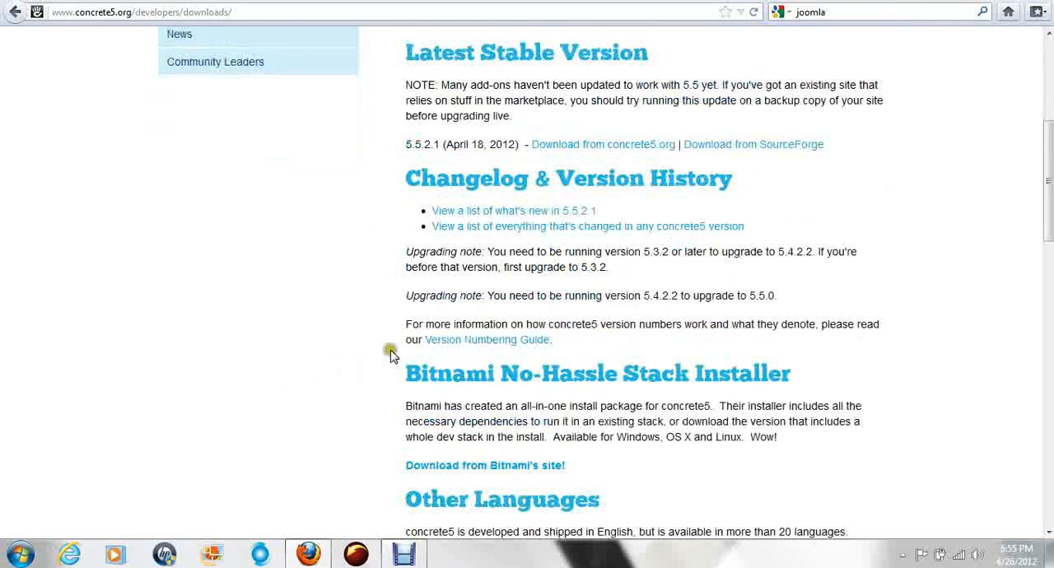
scroll(619, 273, down, 1)
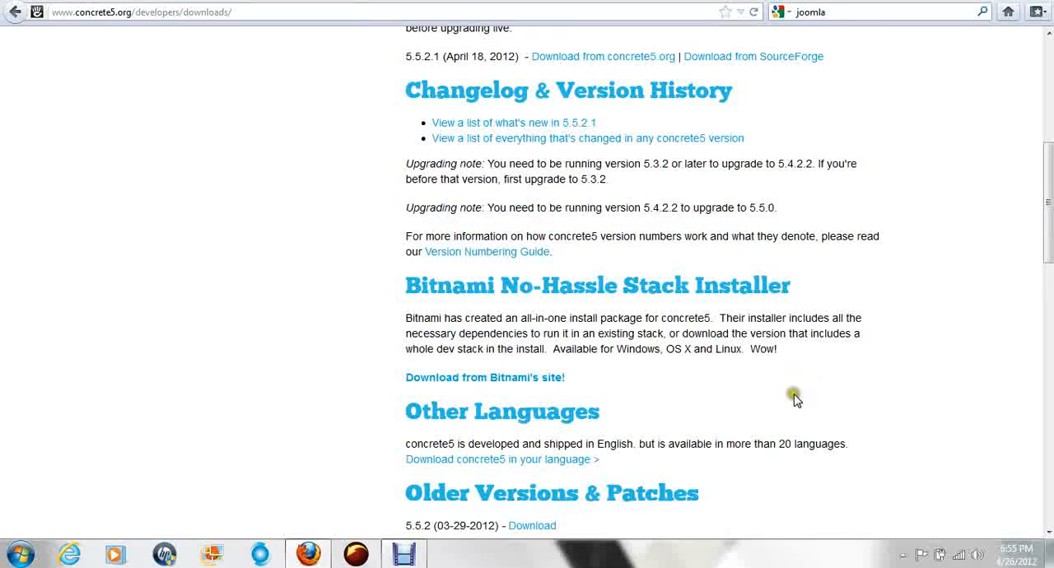
scroll(794, 398, down, 4)
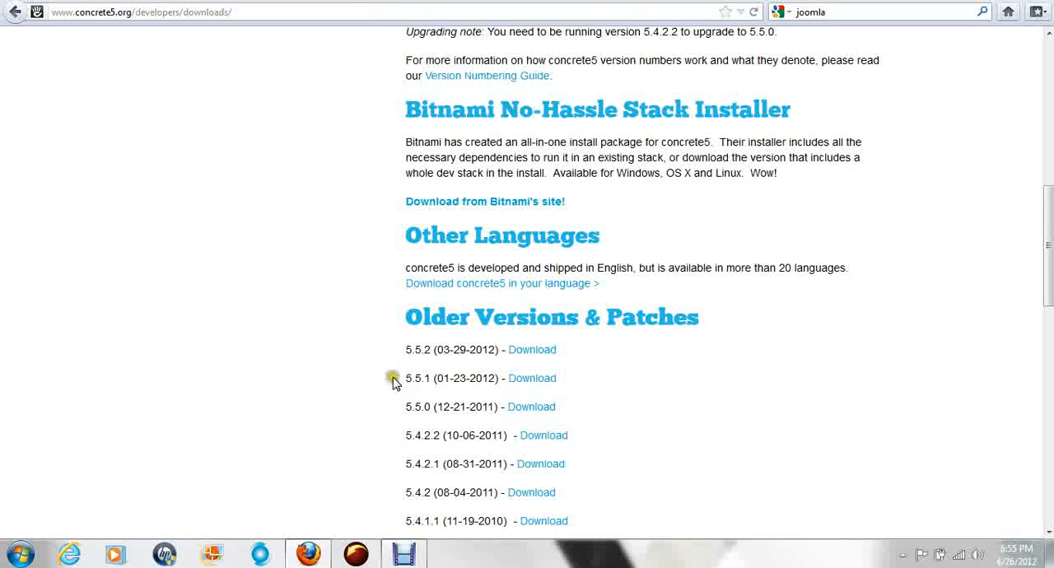
mouse_move(400, 378)
mouse_down()
mouse_move(565, 382)
mouse_move(398, 377)
mouse_move(406, 380)
mouse_up()
click(571, 380)
click(550, 381)
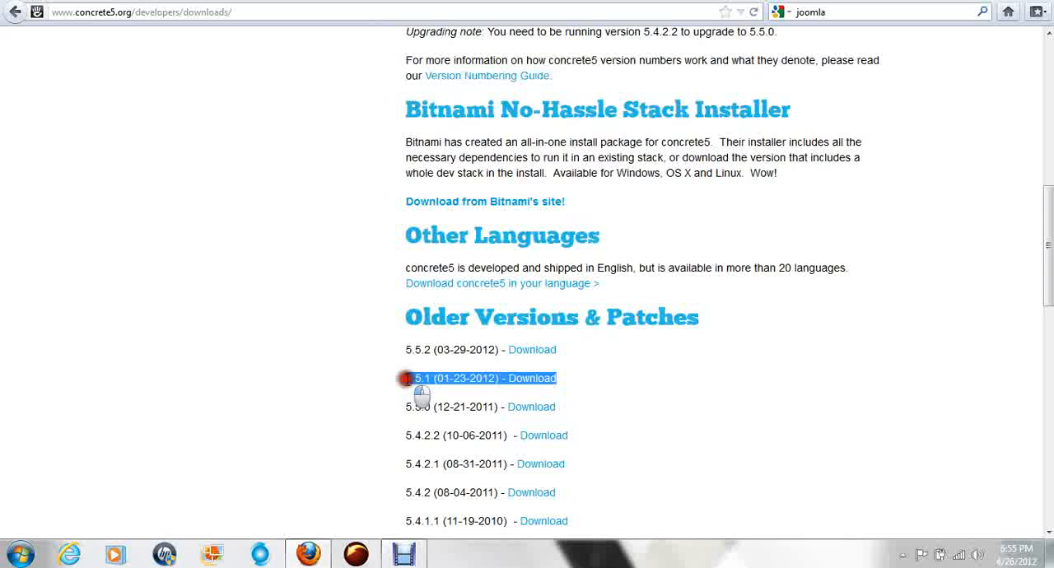
Step: Highlight the release date of version 5.5.2.1 under Latest Stable Version, and go back to the older versions list
scroll(406, 379, up, 8)
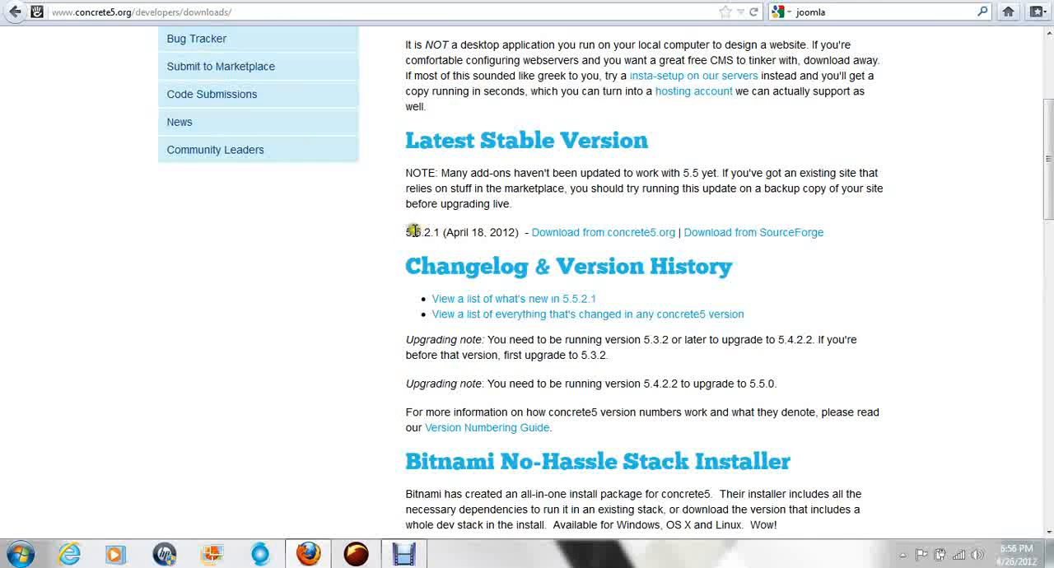
drag(511, 232, 434, 232)
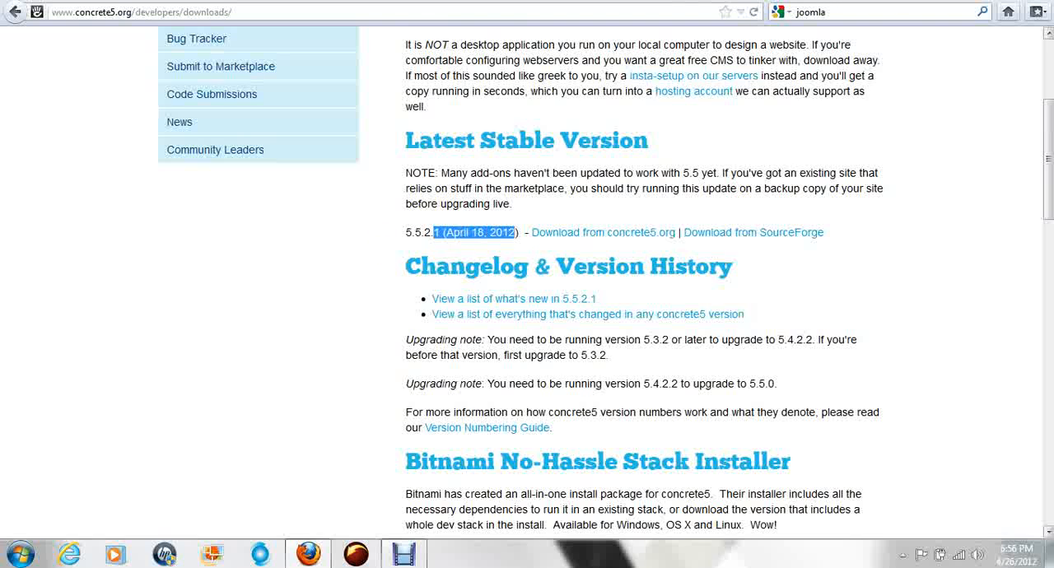
scroll(1051, 198, down, 3)
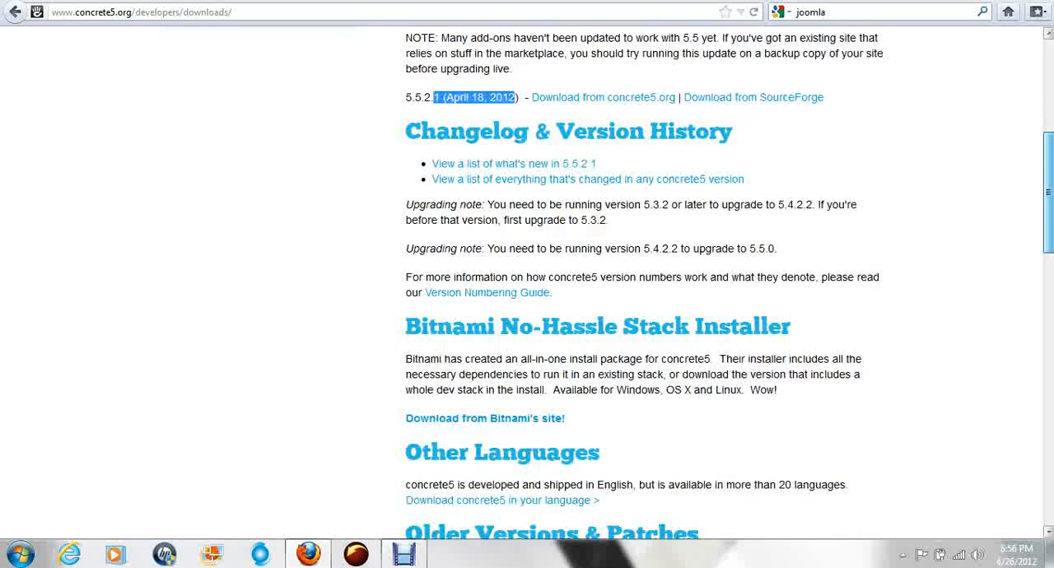
scroll(453, 191, down, 9)
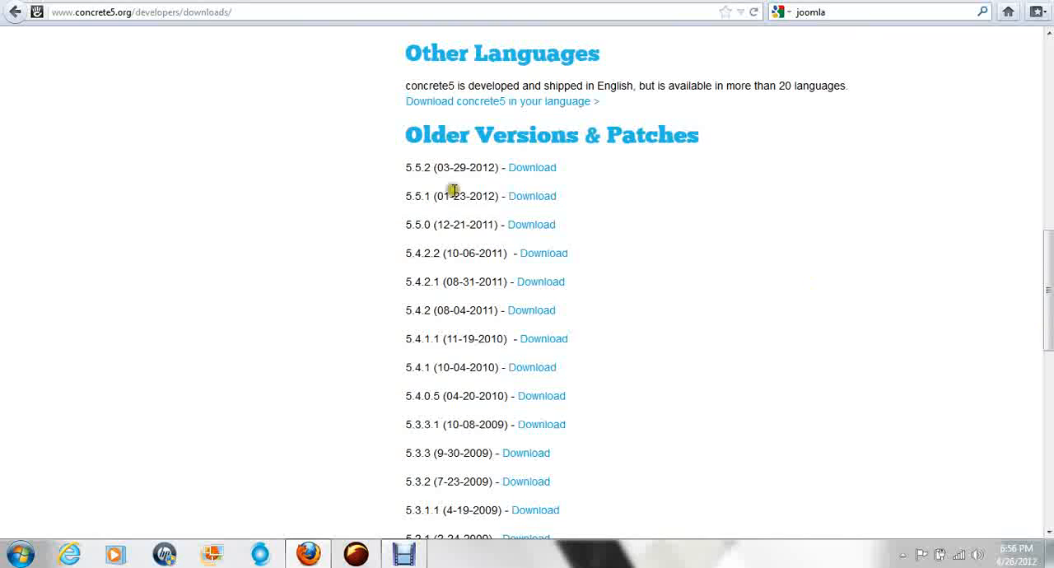
Step: Download concrete5 version 5.5.1 with the option to open it in Windows Explorer, and open the downloaded zip archive
drag(407, 196, 498, 207)
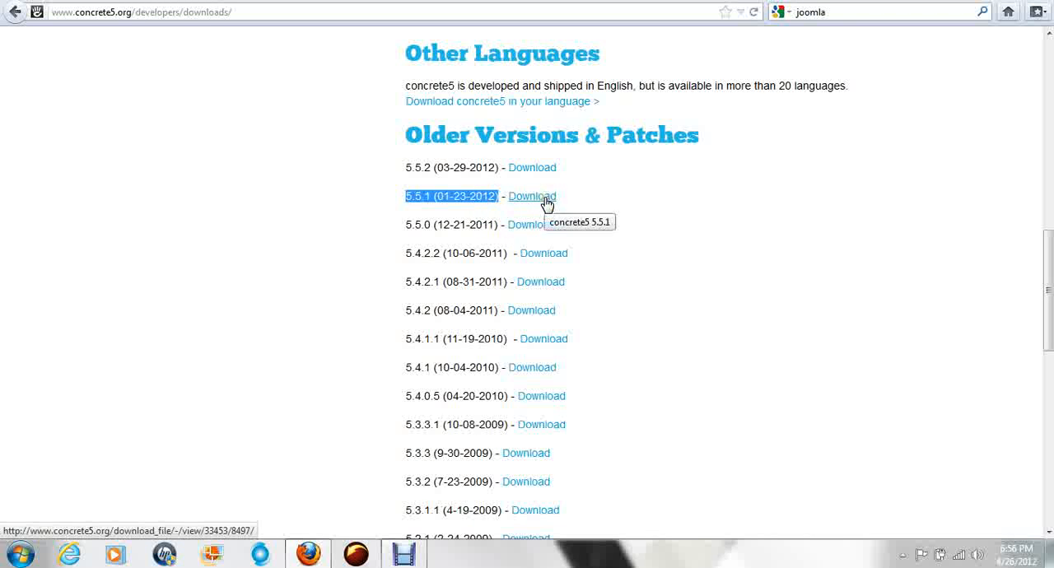
click(545, 198)
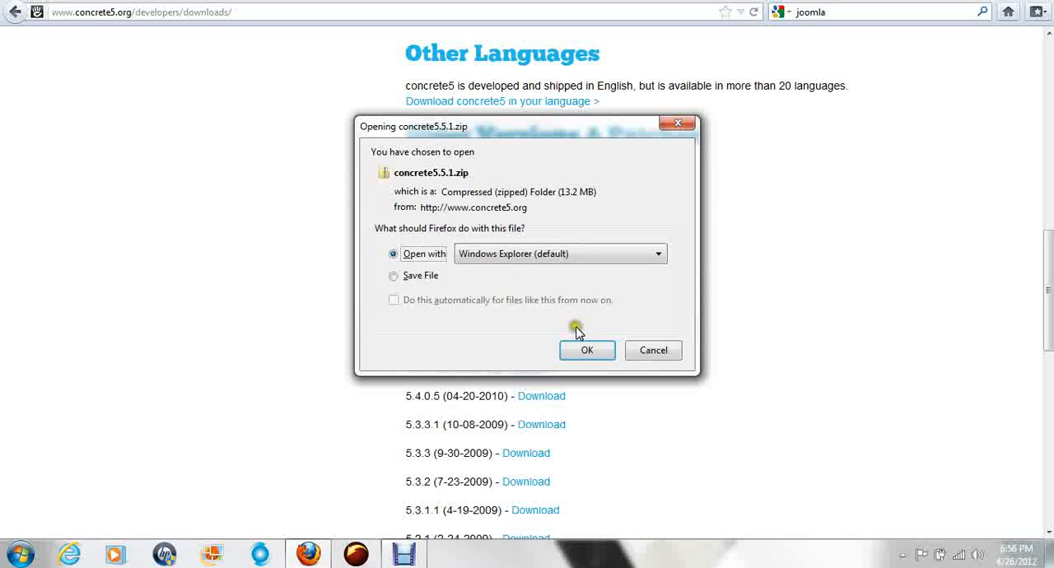
click(587, 350)
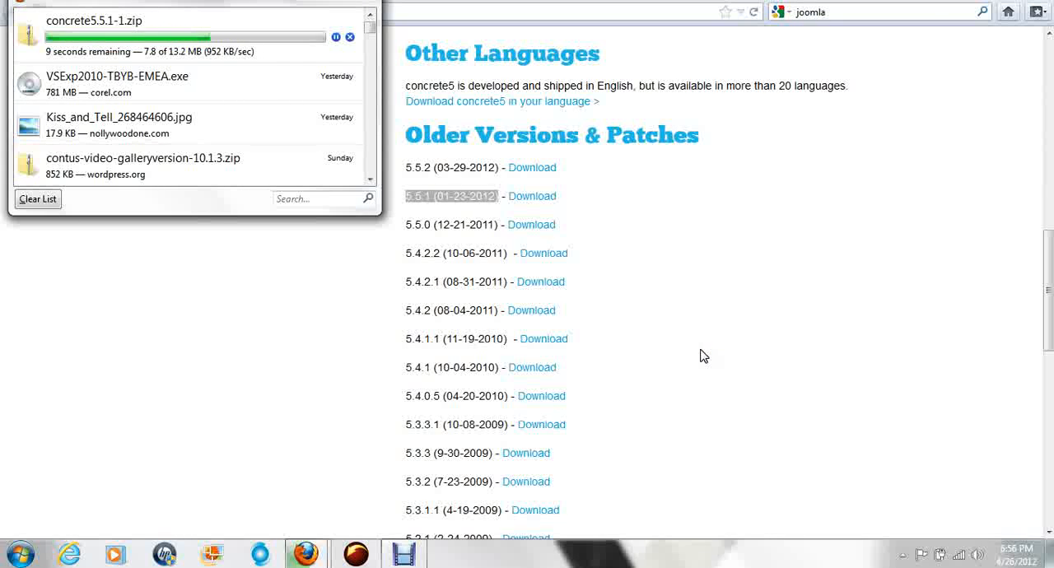
double_click(156, 32)
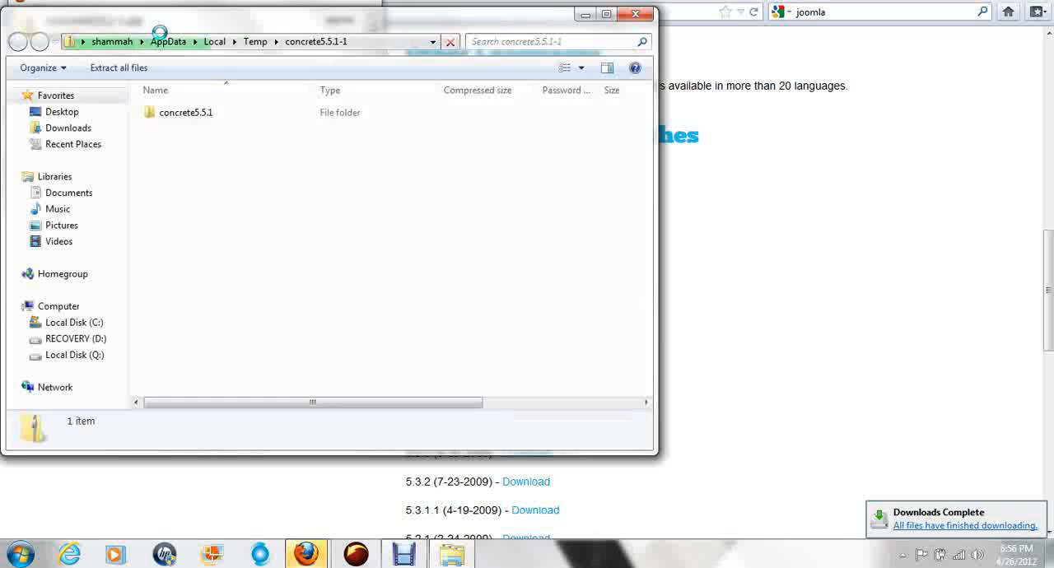
Step: Extract all files from the concrete5.5.1-1 archive with the Desktop as the destination
click(199, 115)
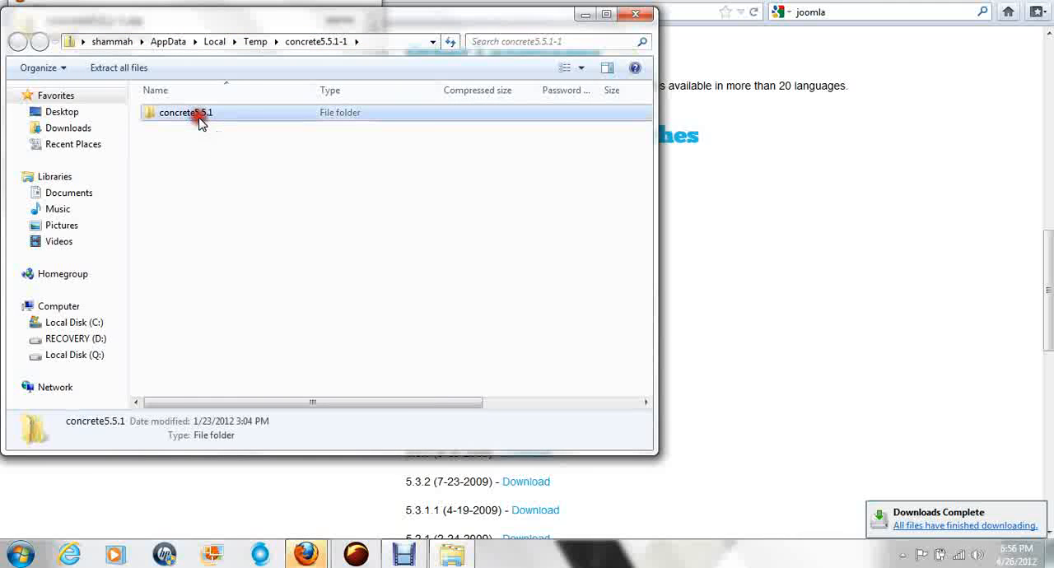
click(132, 68)
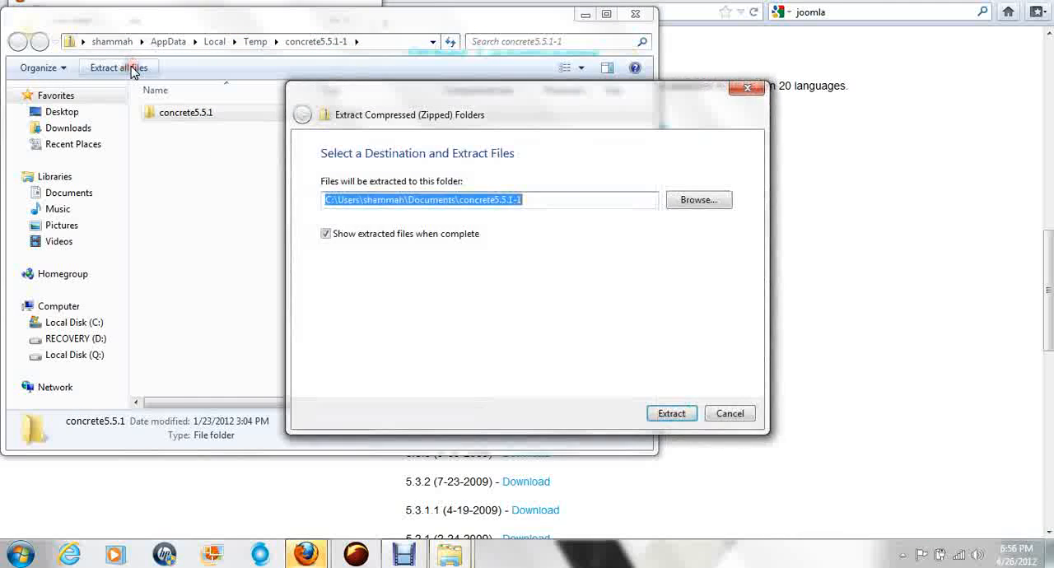
click(695, 201)
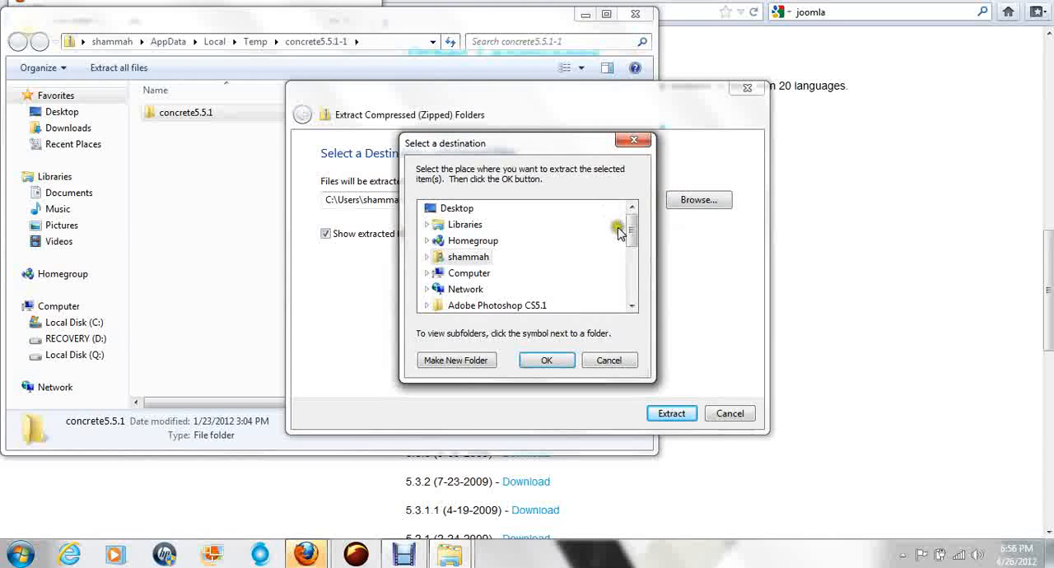
click(466, 208)
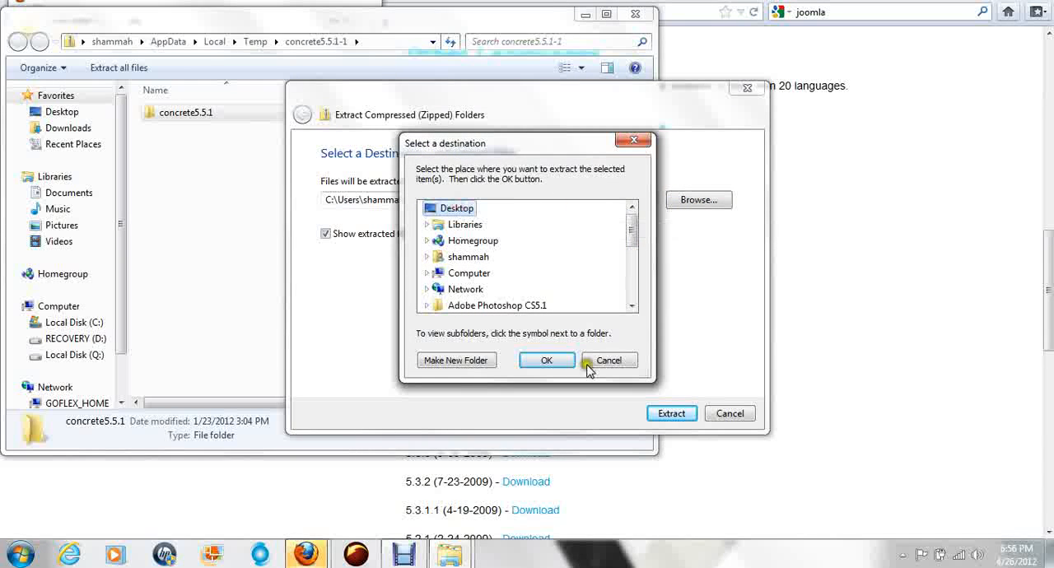
click(547, 360)
click(673, 414)
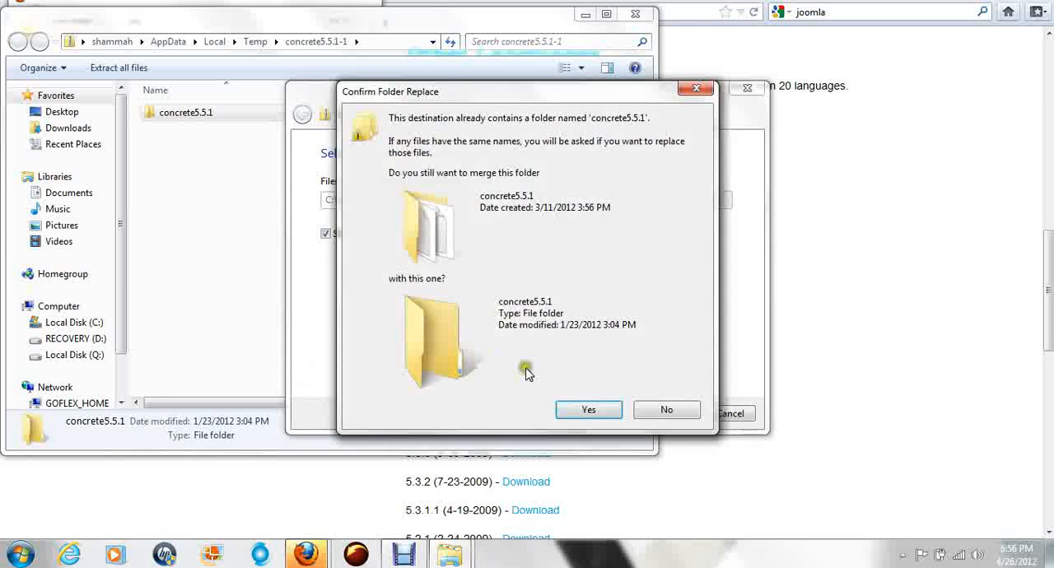
Step: Merge into the existing concrete5.5.1 folder, copying and replacing the next 3 conflicting files and merging all current subfolders
click(587, 407)
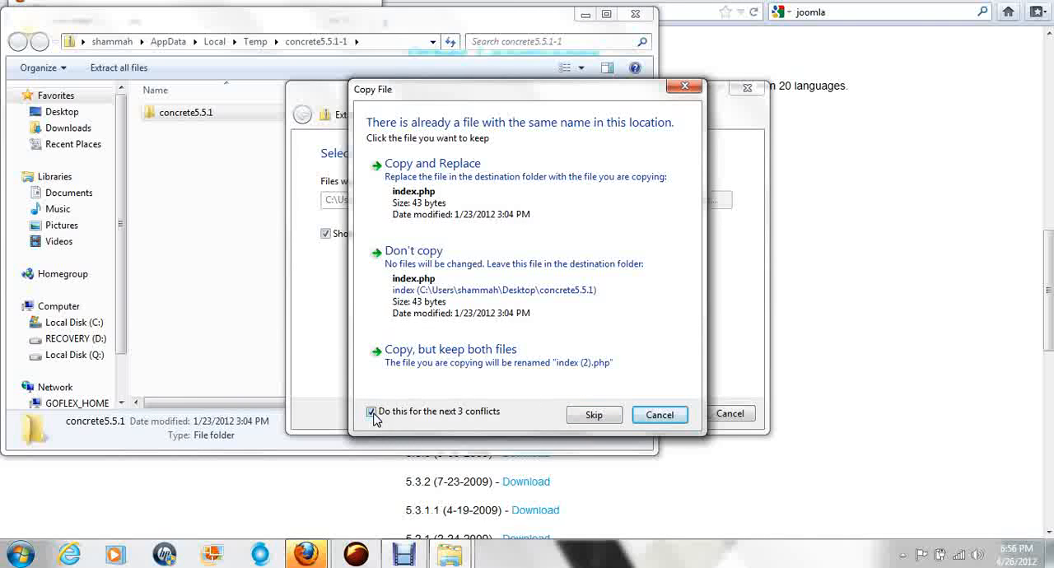
click(425, 178)
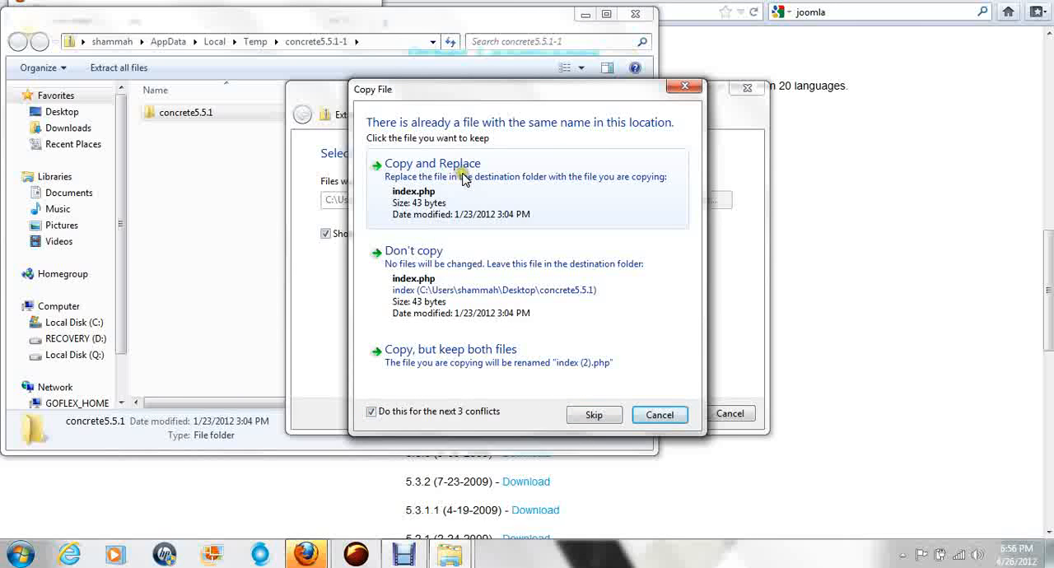
click(430, 180)
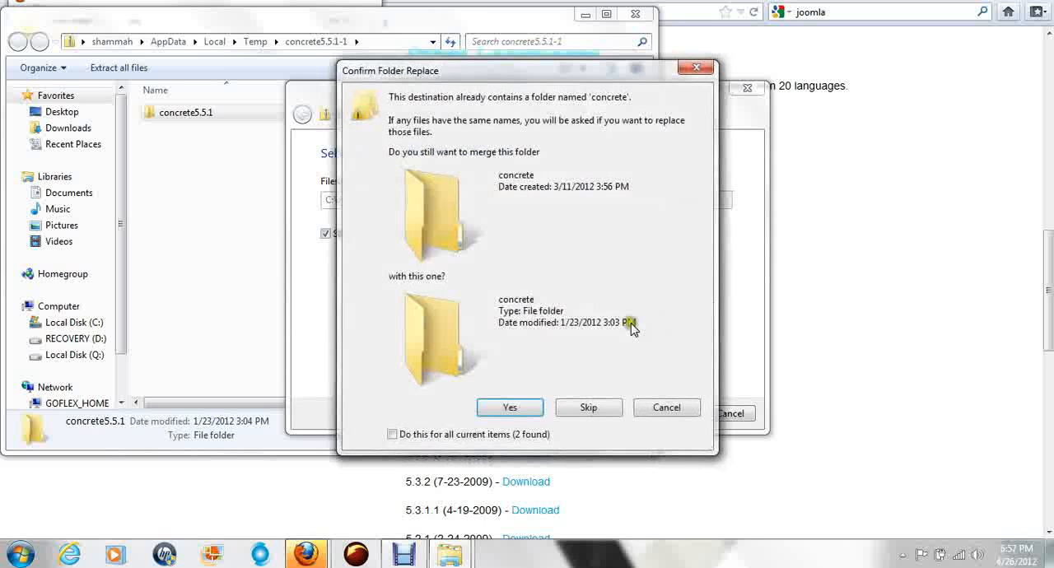
click(392, 435)
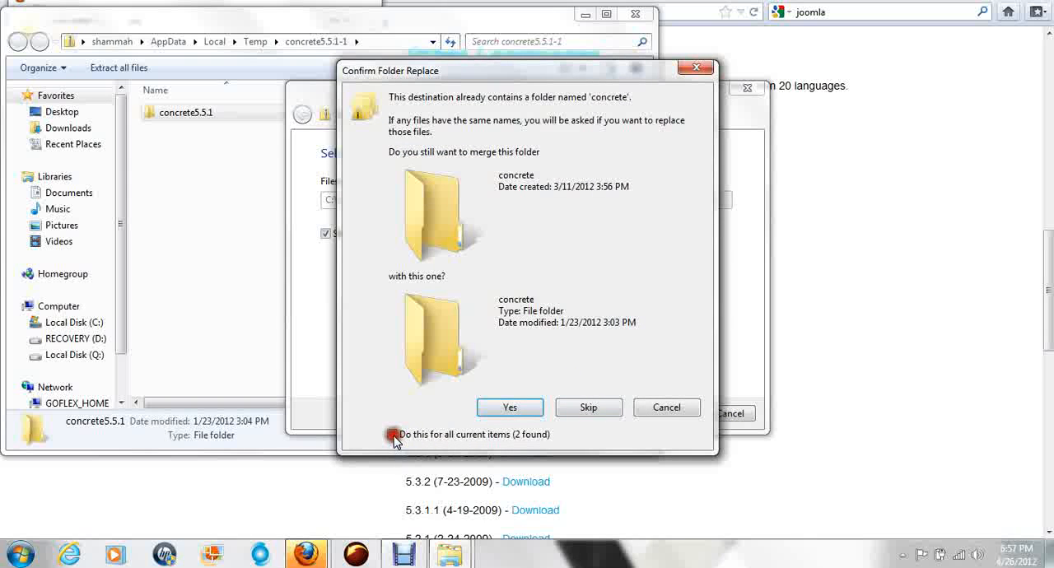
click(515, 409)
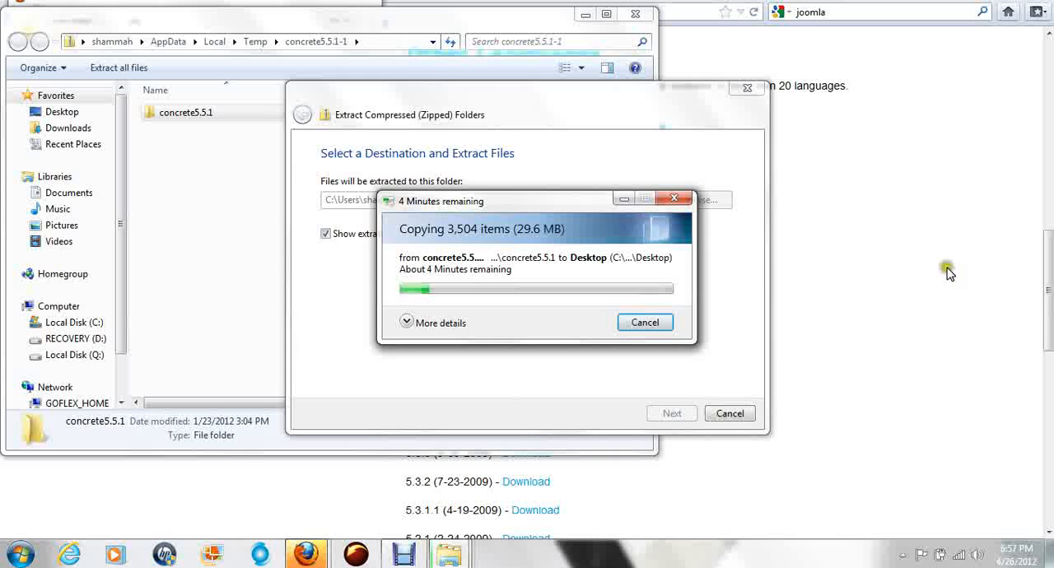
Step: Bring up the FileZilla Client Download page in Firefox, and launch the installed FileZilla client
click(1043, 293)
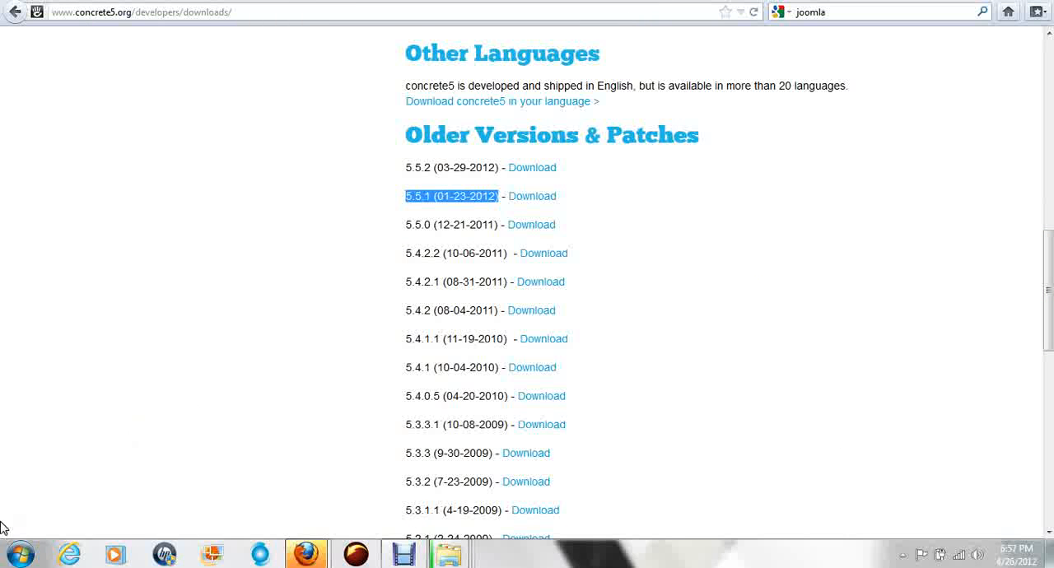
click(20, 554)
click(70, 432)
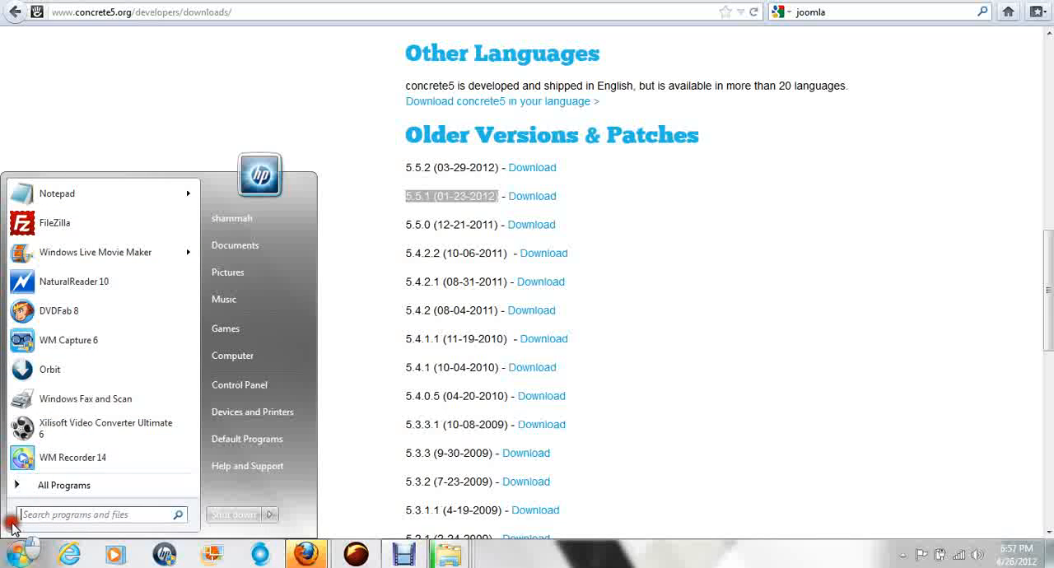
click(27, 230)
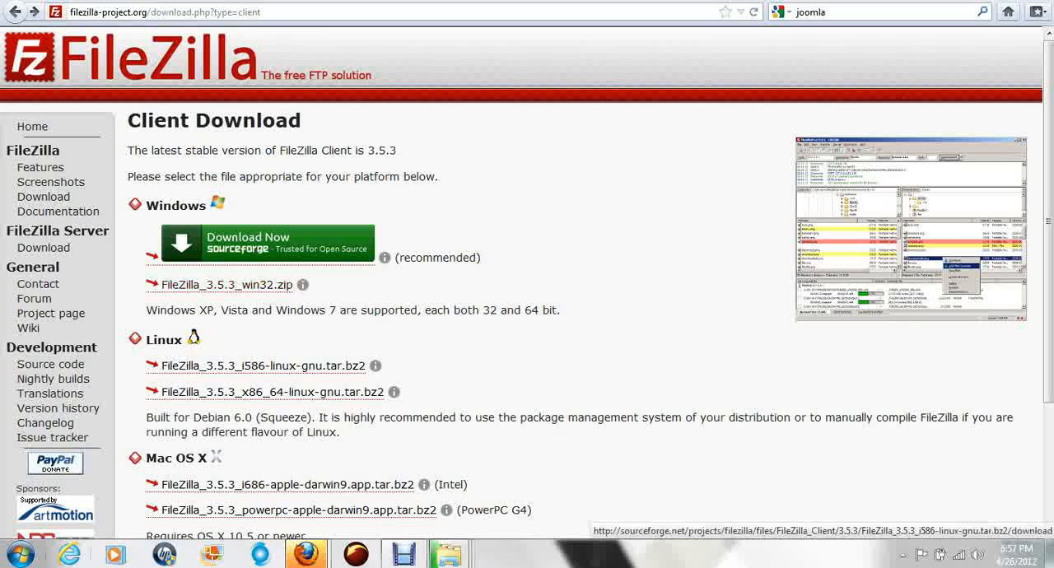
click(18, 556)
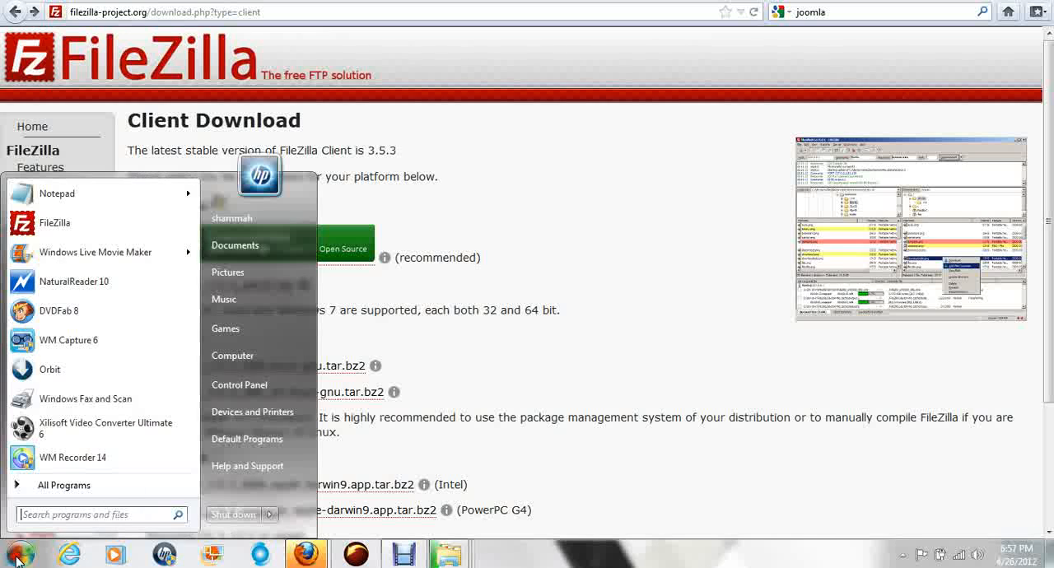
click(28, 229)
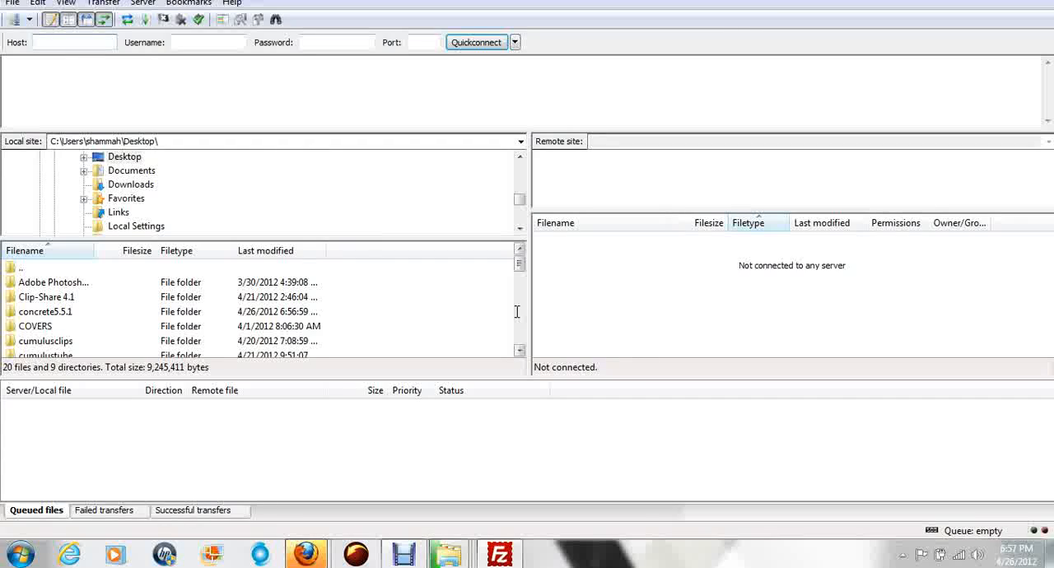
Step: Switch to Firefox to show the FileZilla Client Download page again, and return to the FileZilla client
click(96, 42)
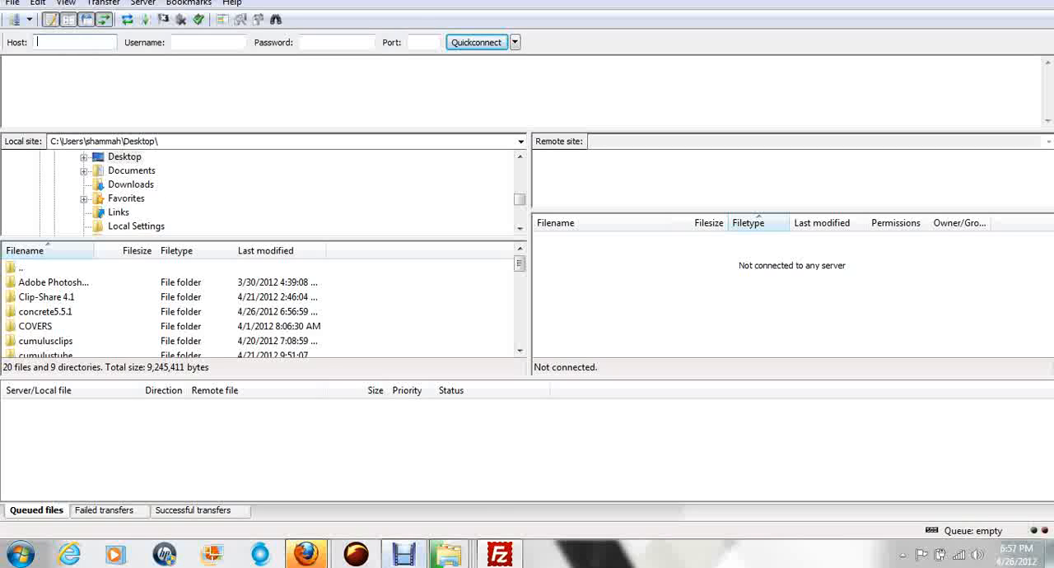
mouse_move(312, 554)
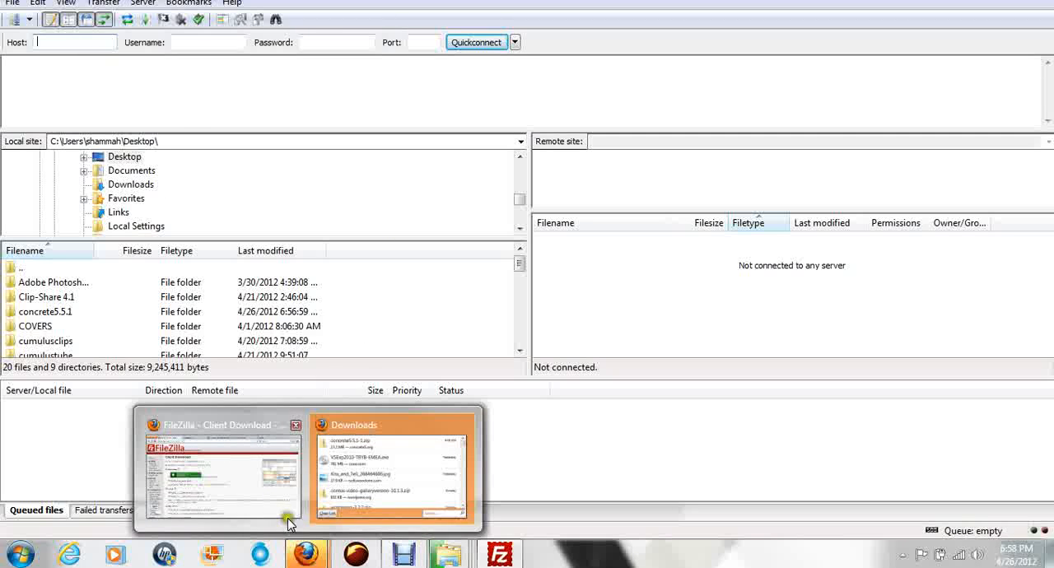
click(239, 484)
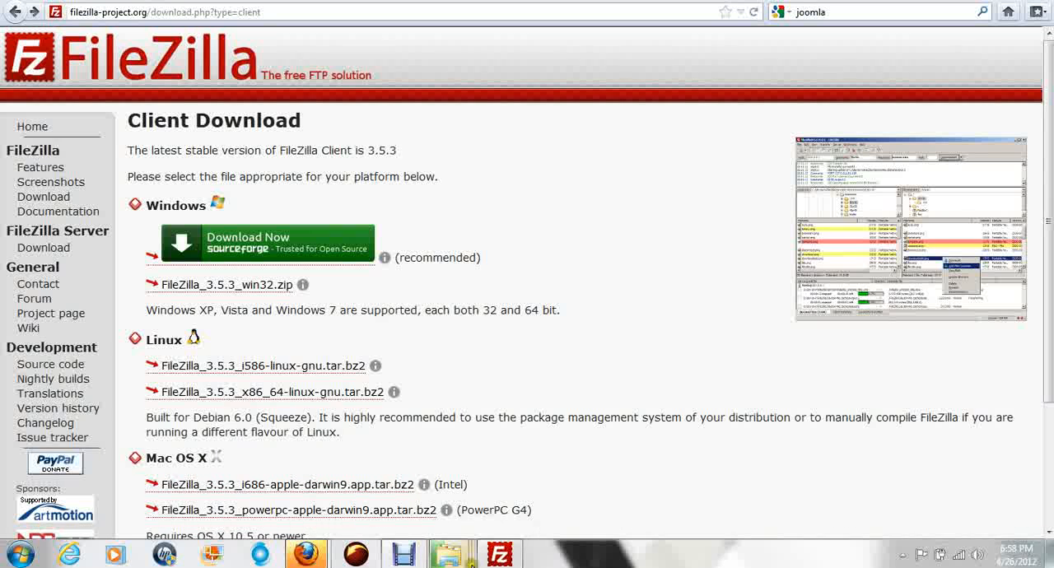
click(499, 553)
Step: Enter the host ftp.fomennursingassistant.com, the account username, the account password and port 21 for the FTP connection
click(84, 42)
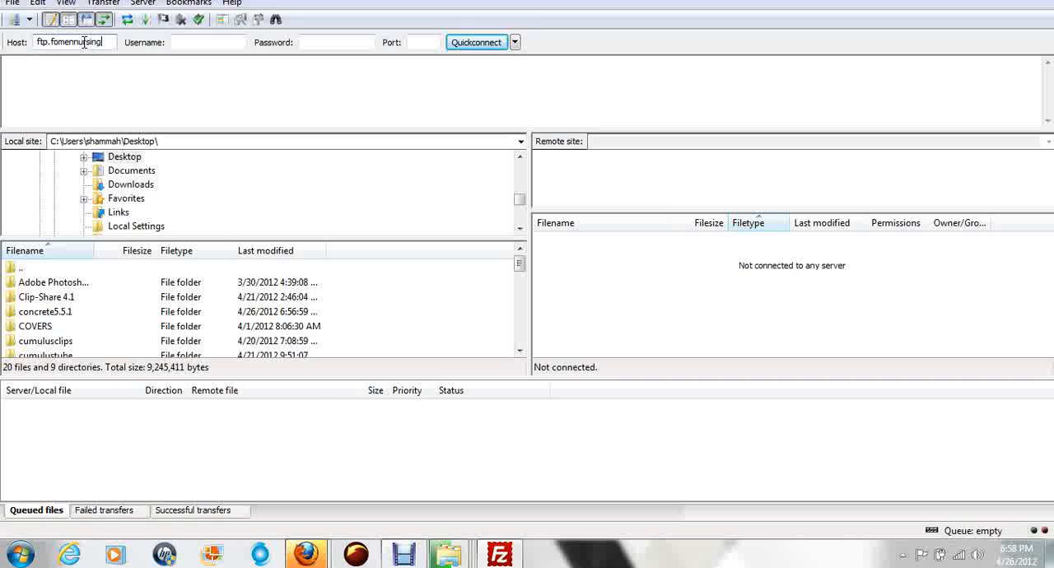
text(sistant.com)
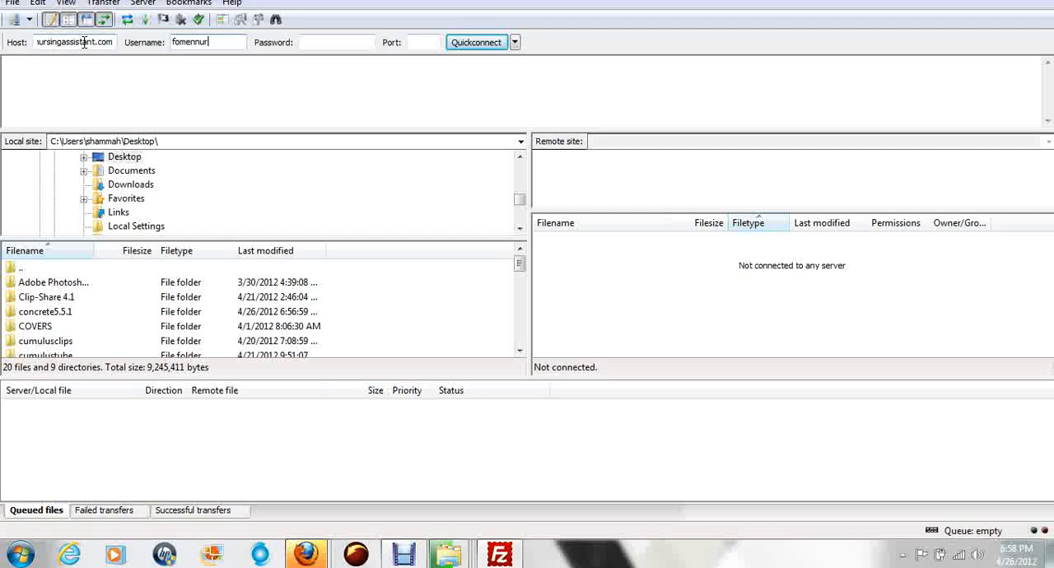
key(Tab)
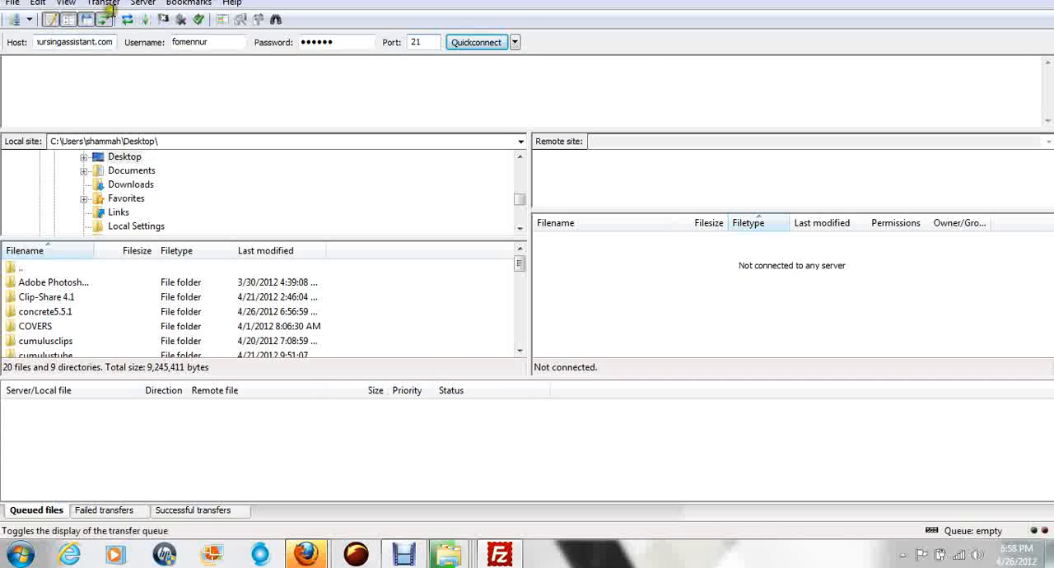
Step: Highlight the host address, username and password entries of the FTP connection in turn
drag(50, 40, 21, 40)
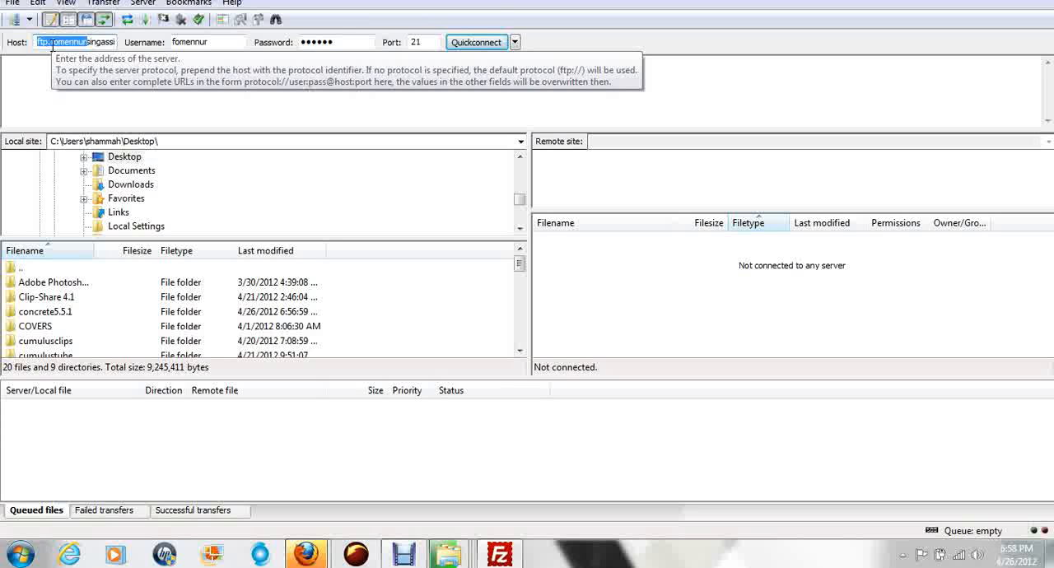
click(49, 42)
click(36, 42)
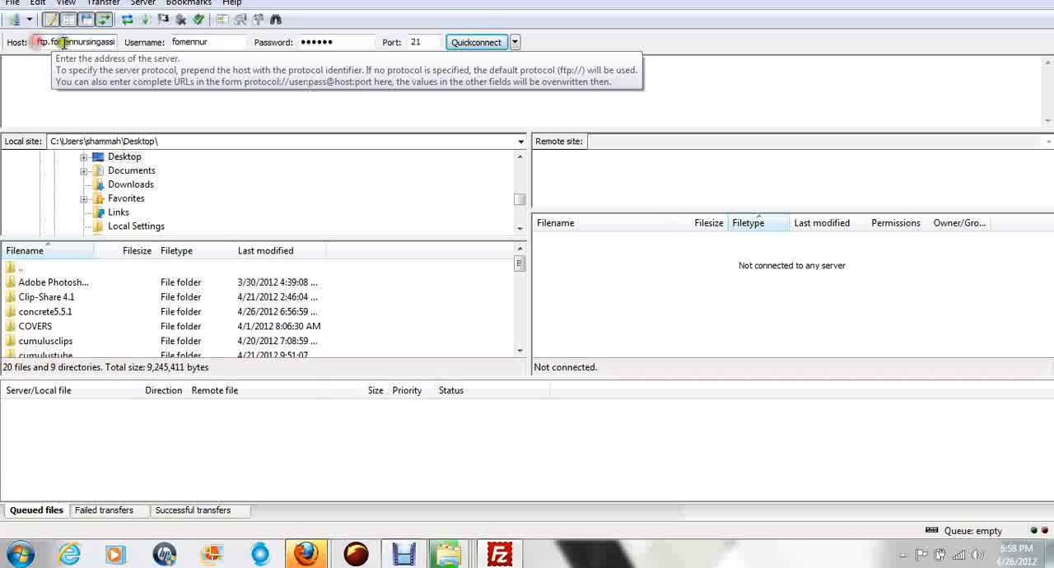
drag(51, 42, 143, 59)
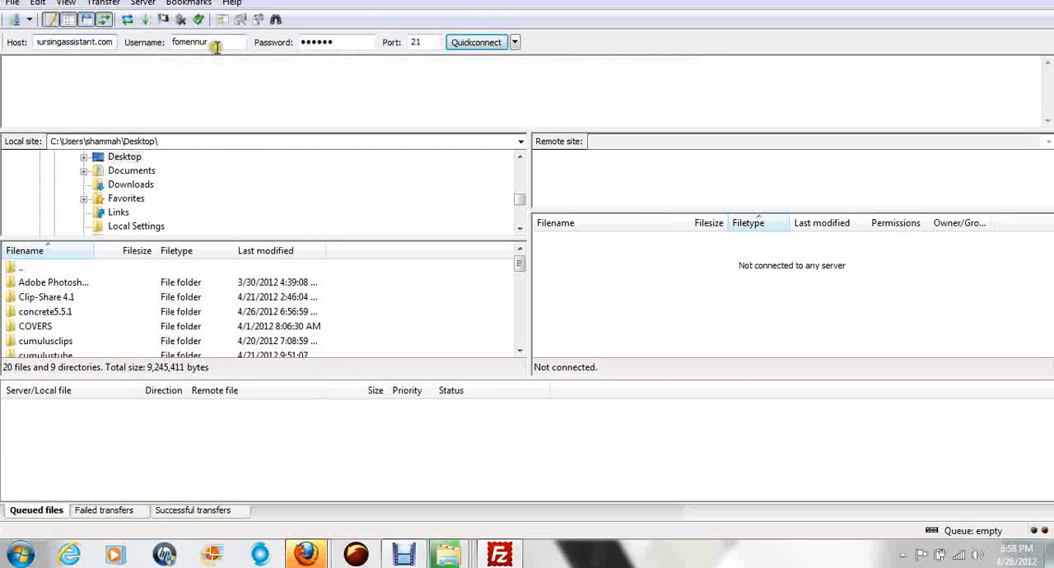
drag(217, 41, 157, 41)
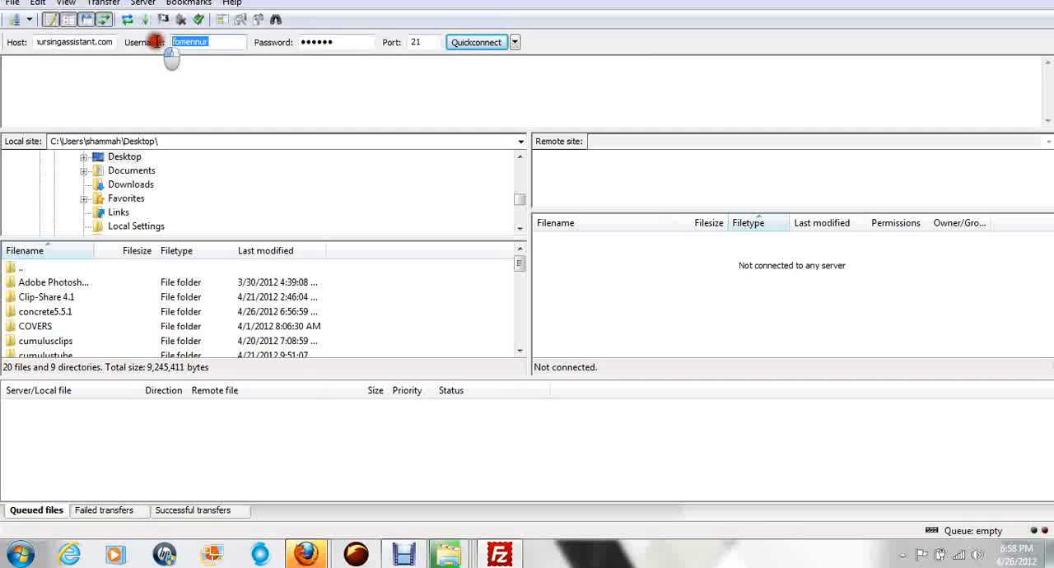
click(218, 42)
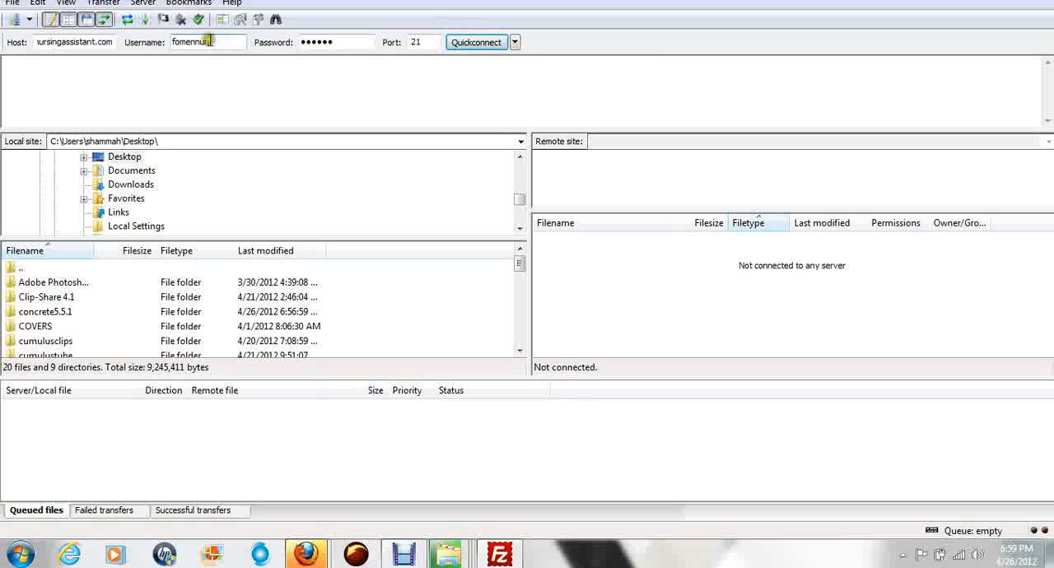
double_click(208, 42)
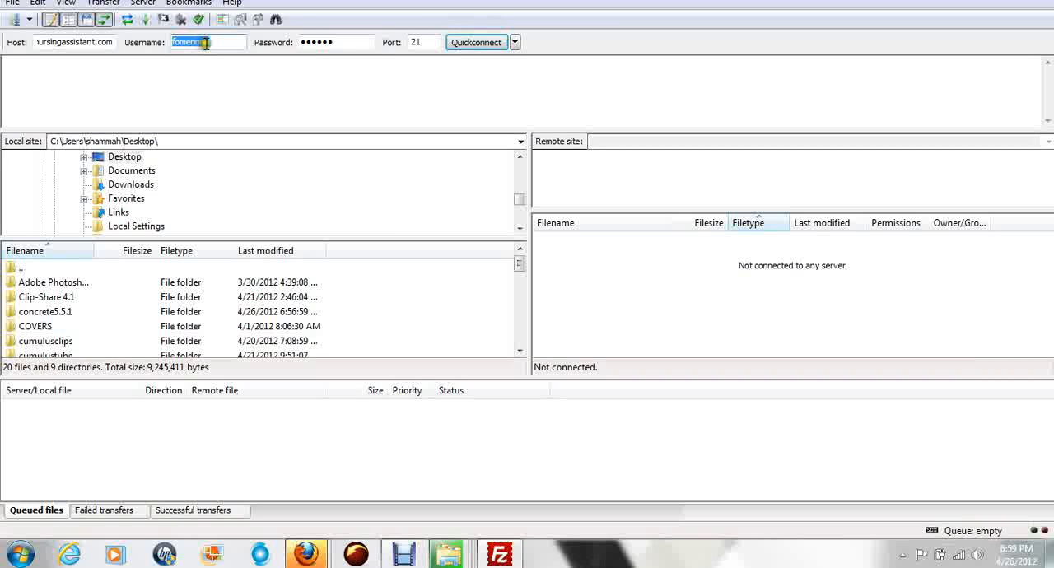
drag(337, 41, 313, 42)
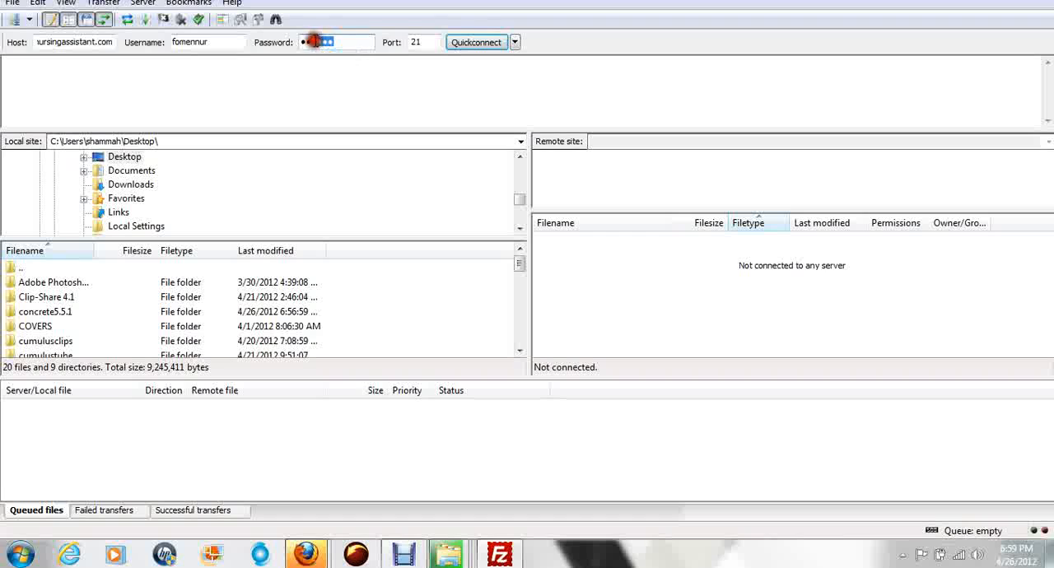
Step: Clear the port number, connect to the FTP server, and highlight the remote site path
double_click(412, 41)
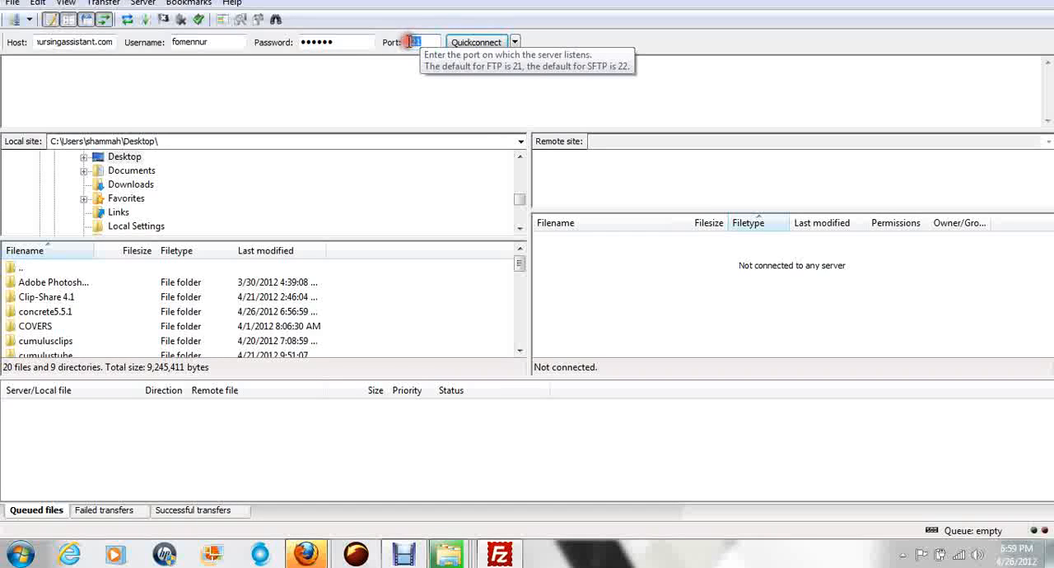
key(BackSpace)
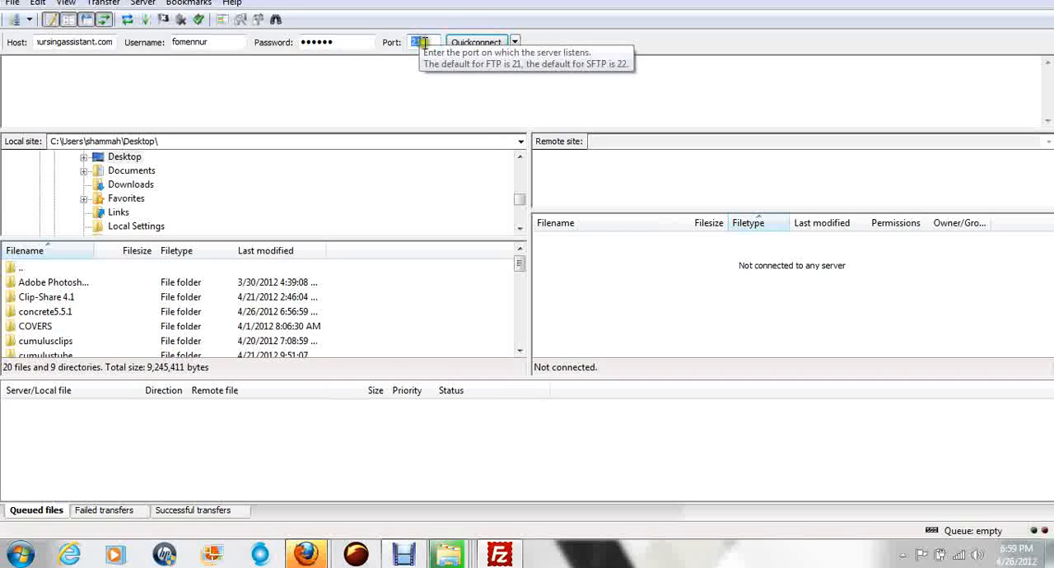
click(476, 44)
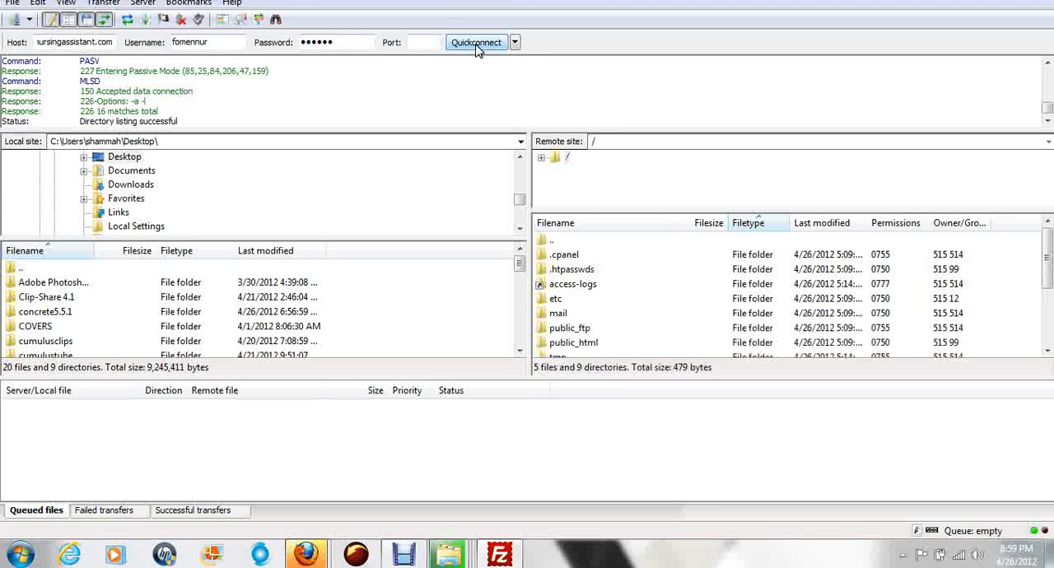
click(700, 138)
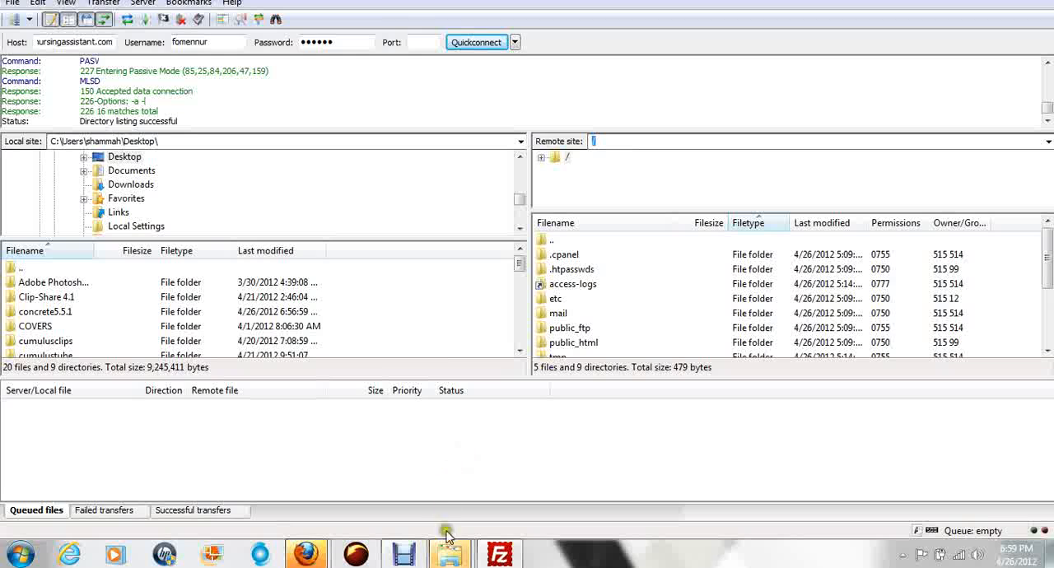
Step: Switch to the Desktop folder in Windows Explorer and select the extracted concrete5.5.1 folder
mouse_move(449, 565)
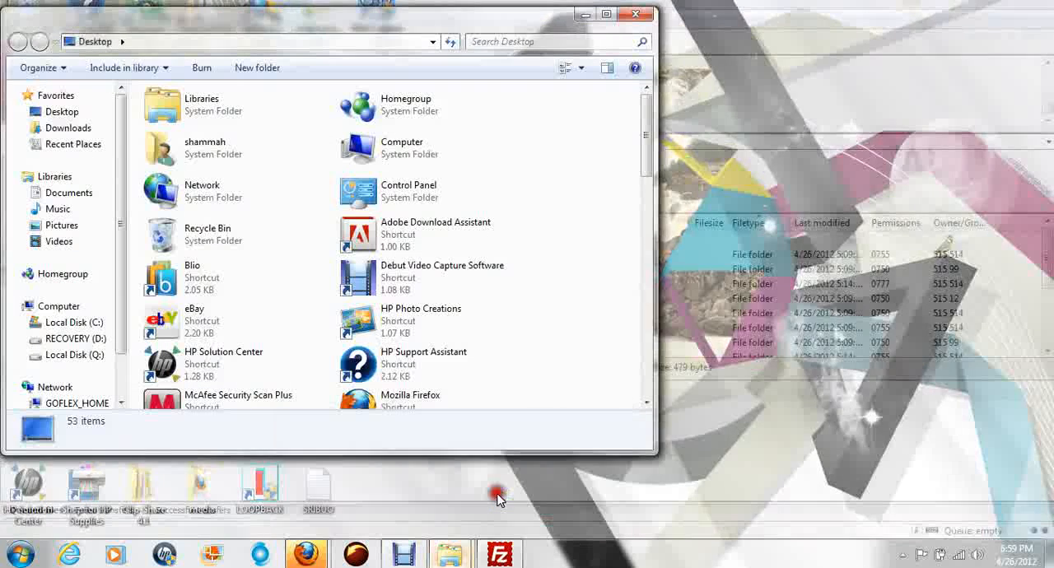
click(497, 429)
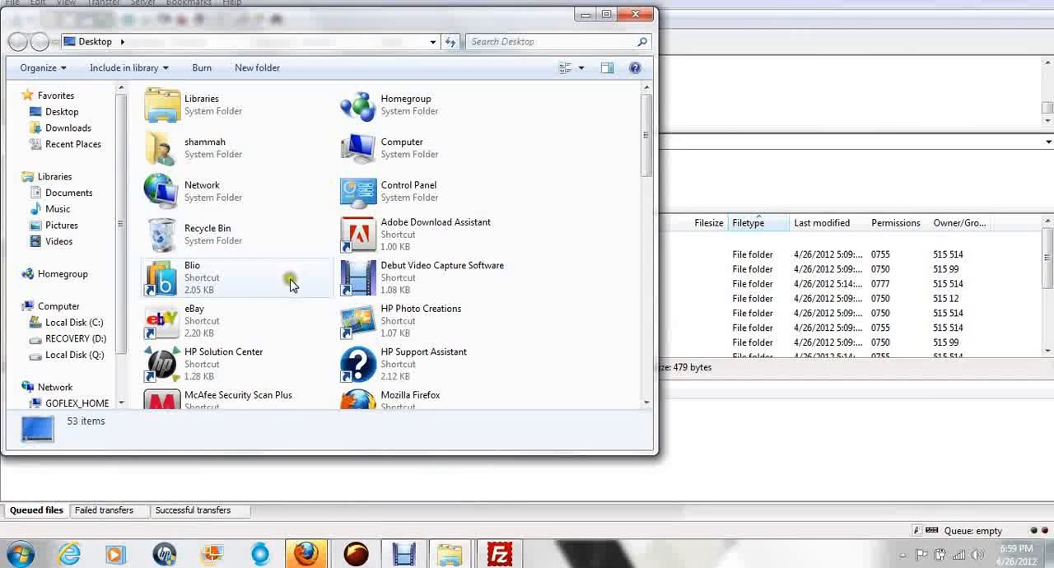
drag(647, 132, 680, 240)
click(353, 222)
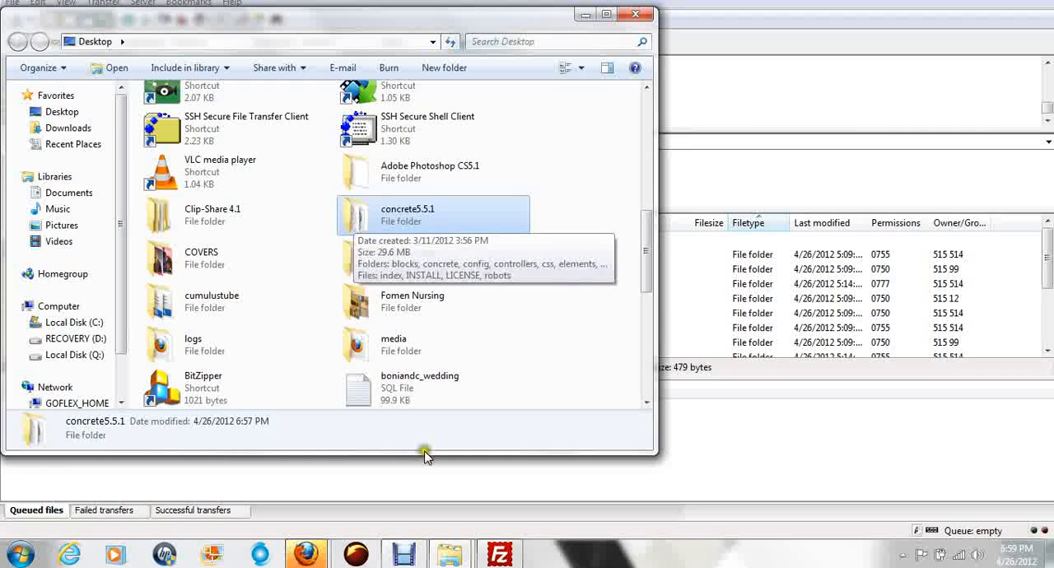
Step: Show the downloaded concrete5.5.1-1.zip in the Firefox Downloads window, then dismiss that window
click(308, 557)
click(353, 465)
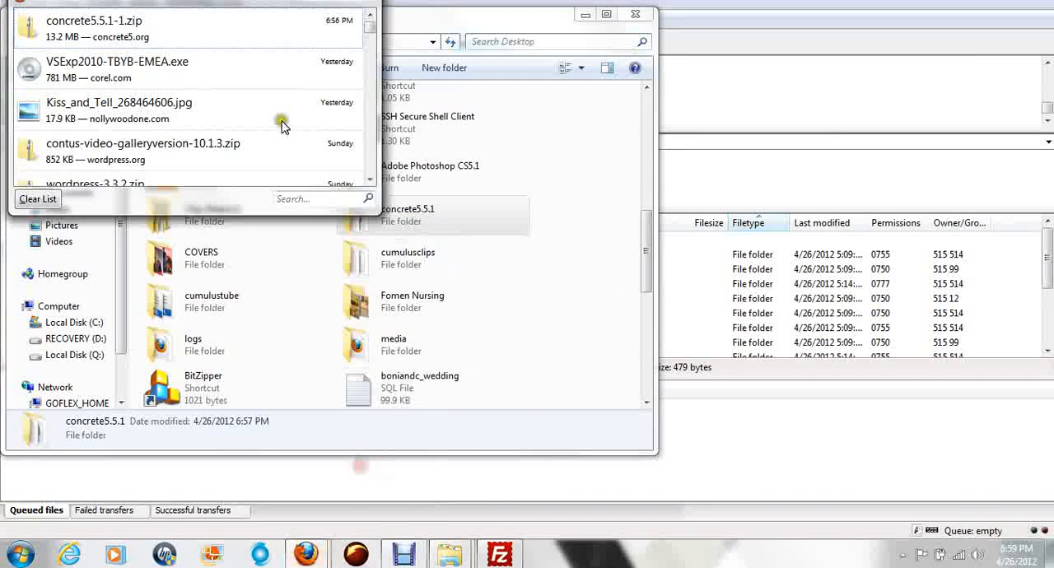
click(113, 34)
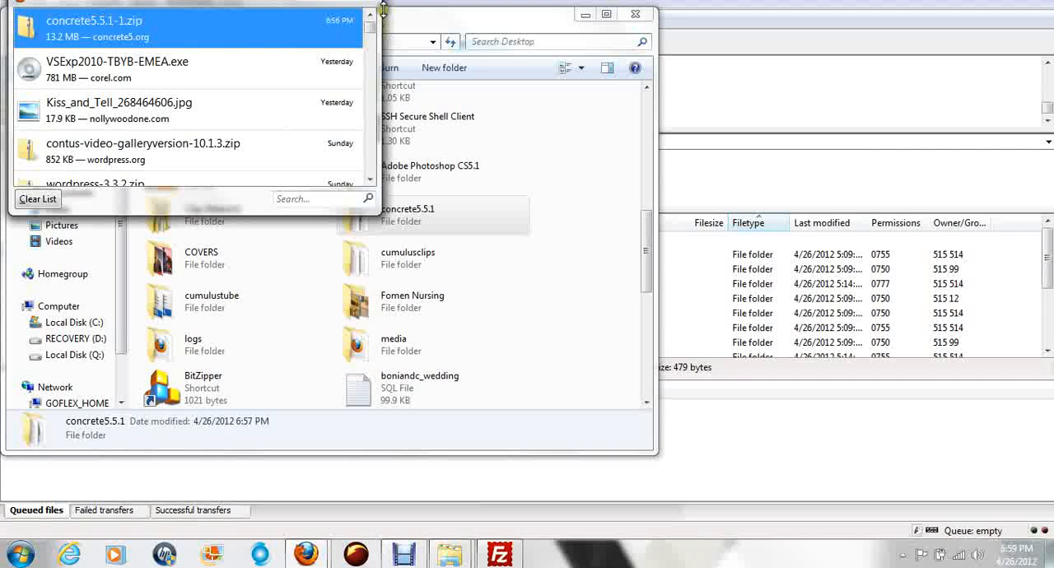
click(358, 3)
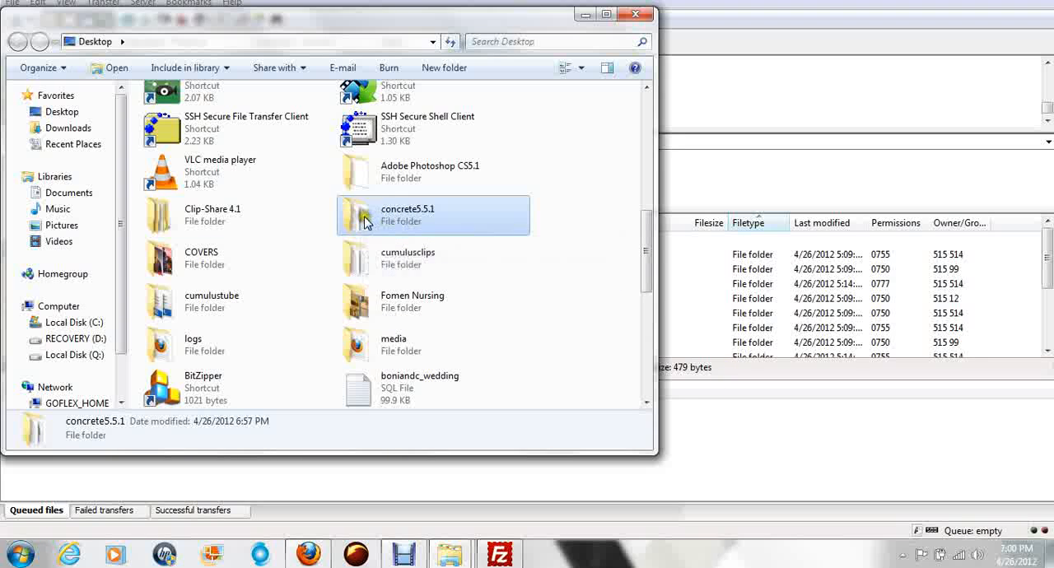
Step: Switch to FileZilla and delete the cgi-bin folder from the remote public_html directory
click(761, 375)
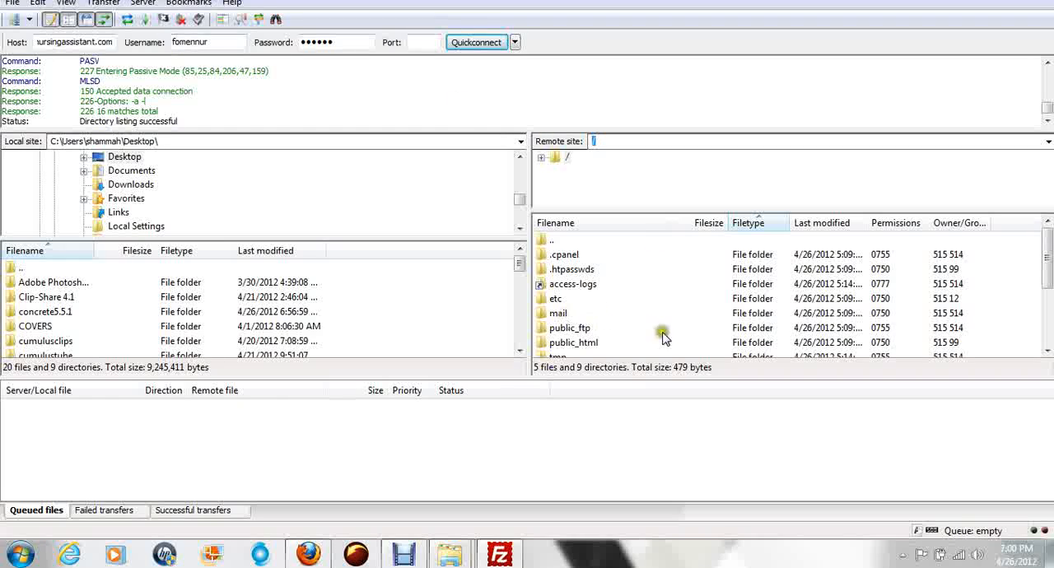
double_click(544, 345)
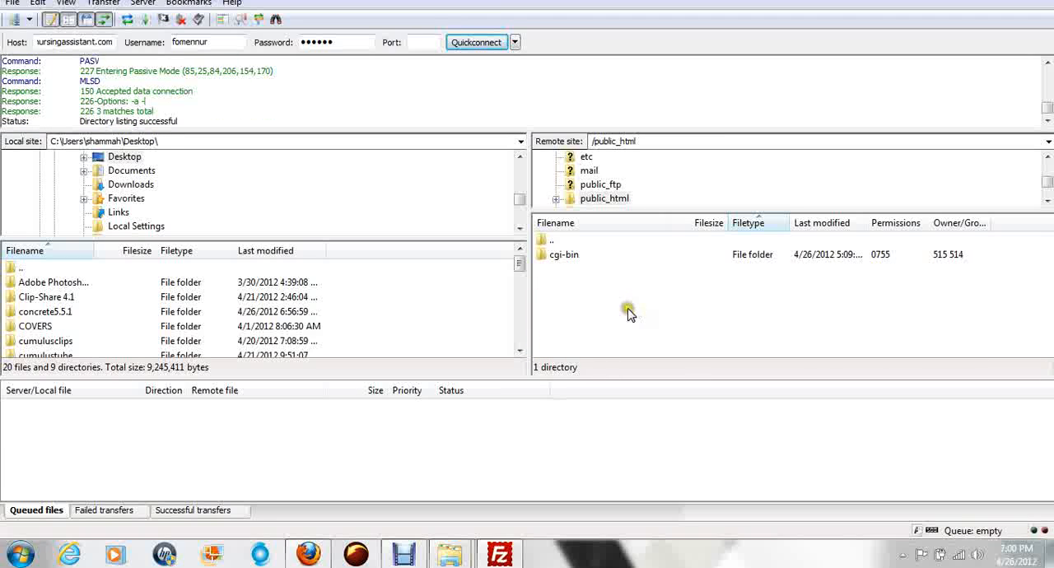
click(549, 257)
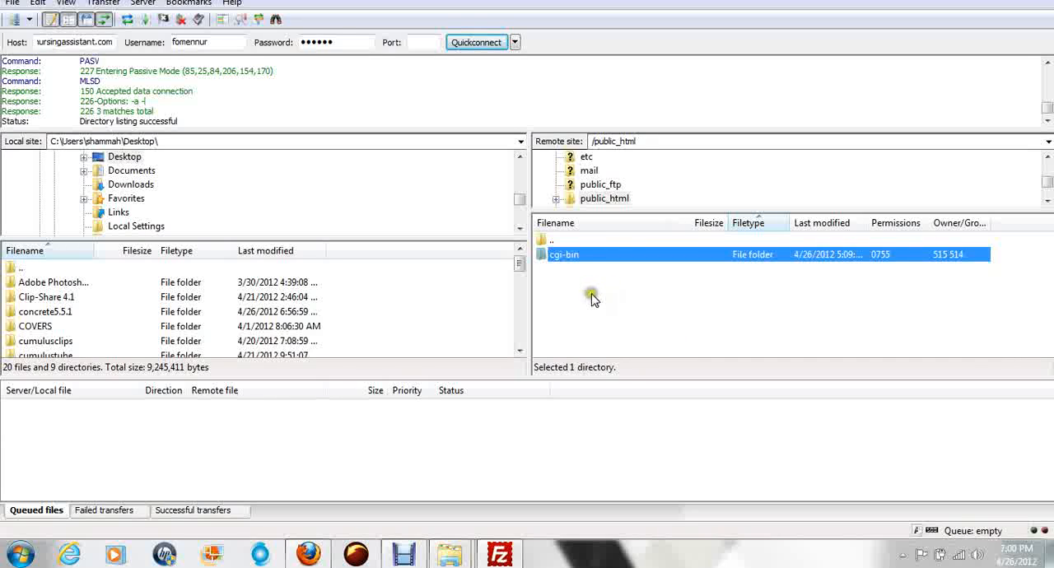
right_click(559, 259)
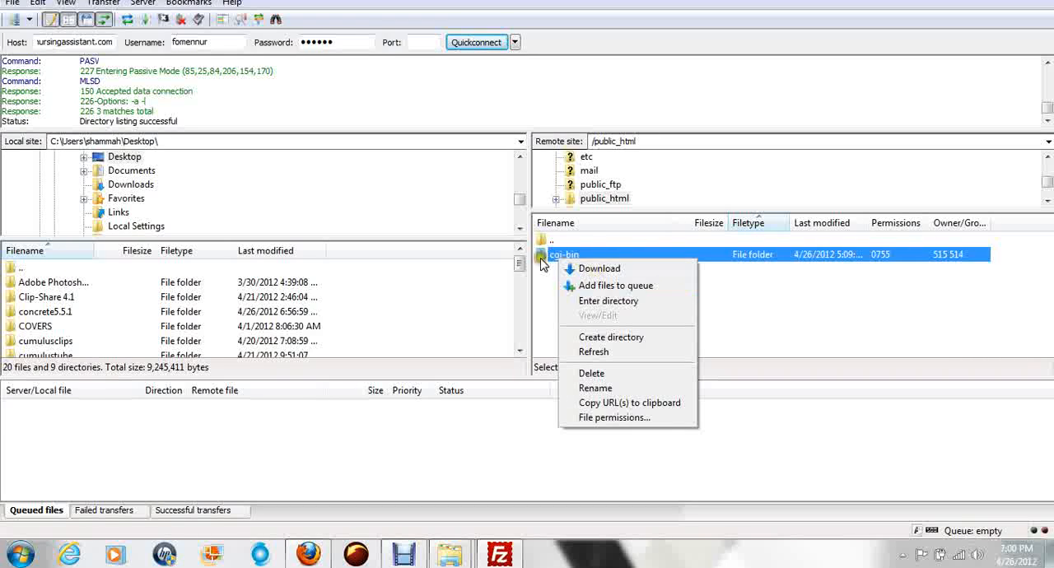
click(592, 374)
click(542, 324)
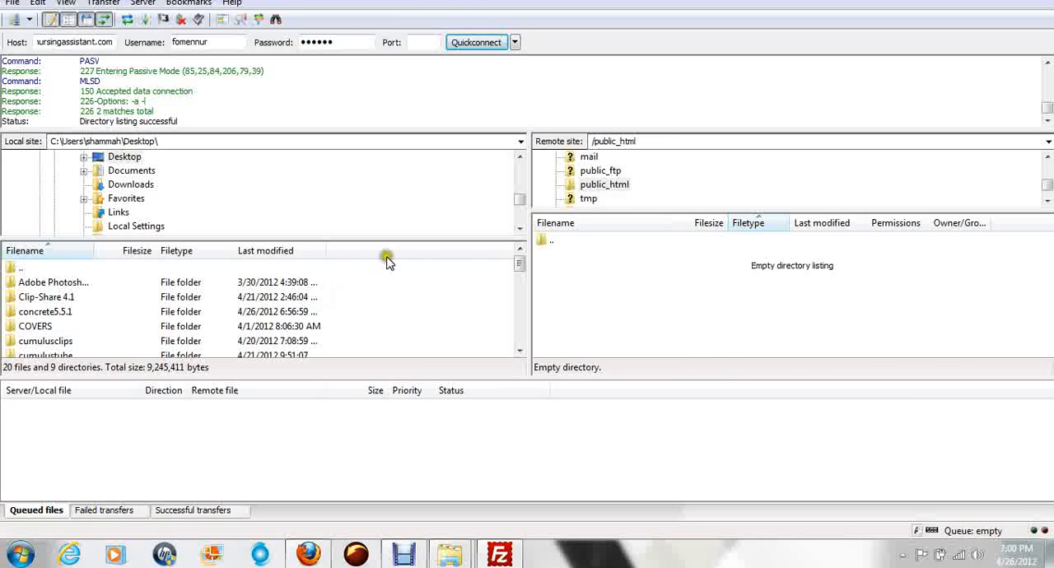
Step: Open the concrete5.5.1 folder from the local Desktop listing
mouse_move(517, 202)
mouse_down()
mouse_move(520, 165)
mouse_move(524, 202)
mouse_up()
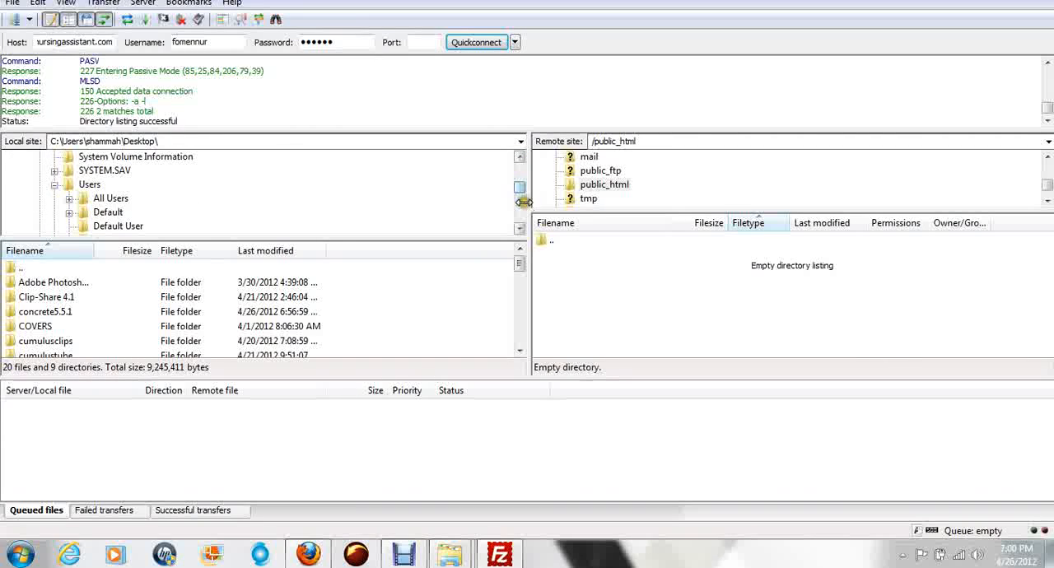
click(58, 298)
scroll(79, 305, down, 3)
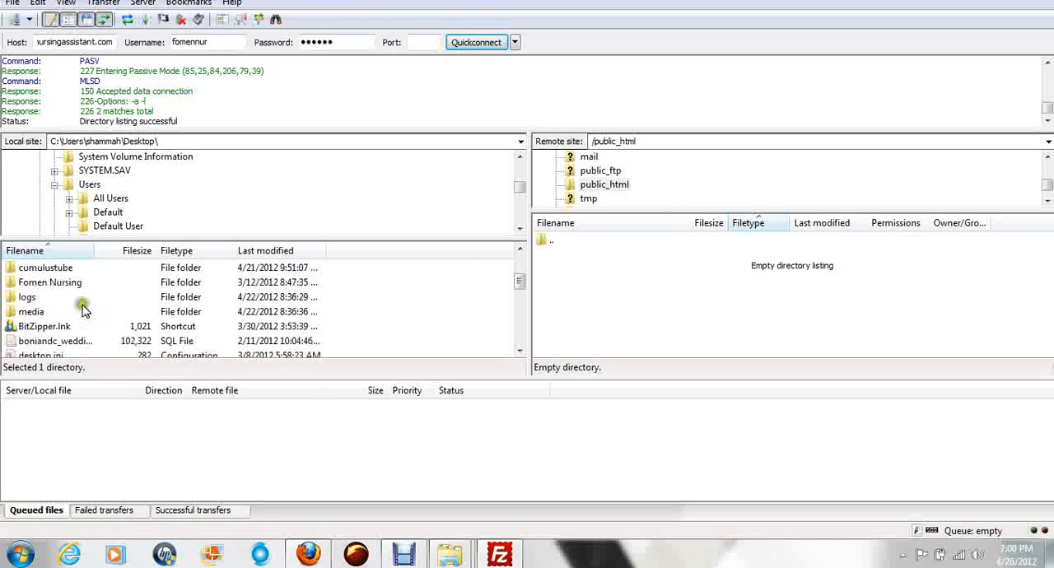
scroll(82, 311, down, 6)
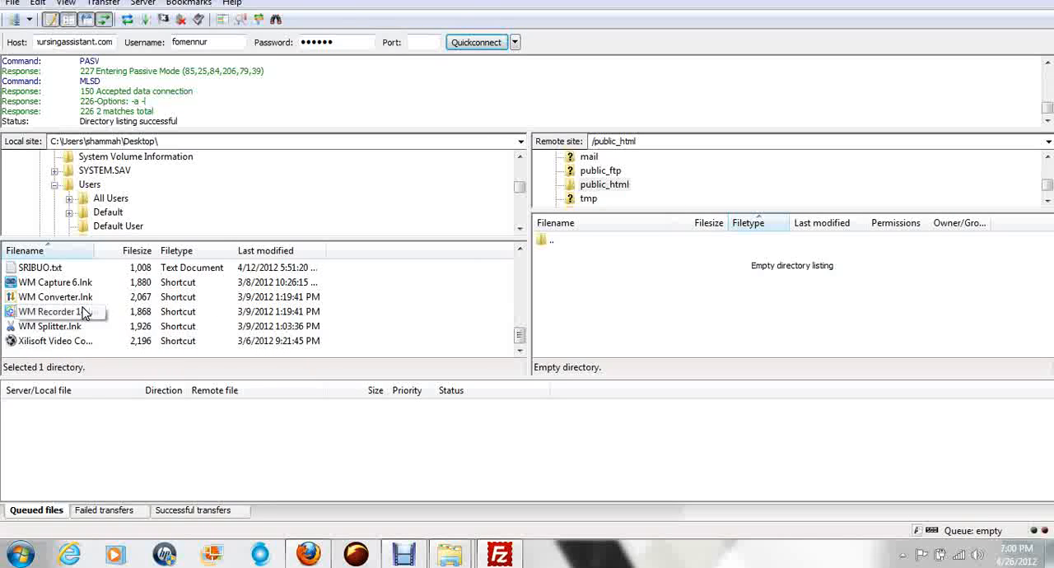
scroll(83, 312, up, 2)
scroll(82, 311, up, 7)
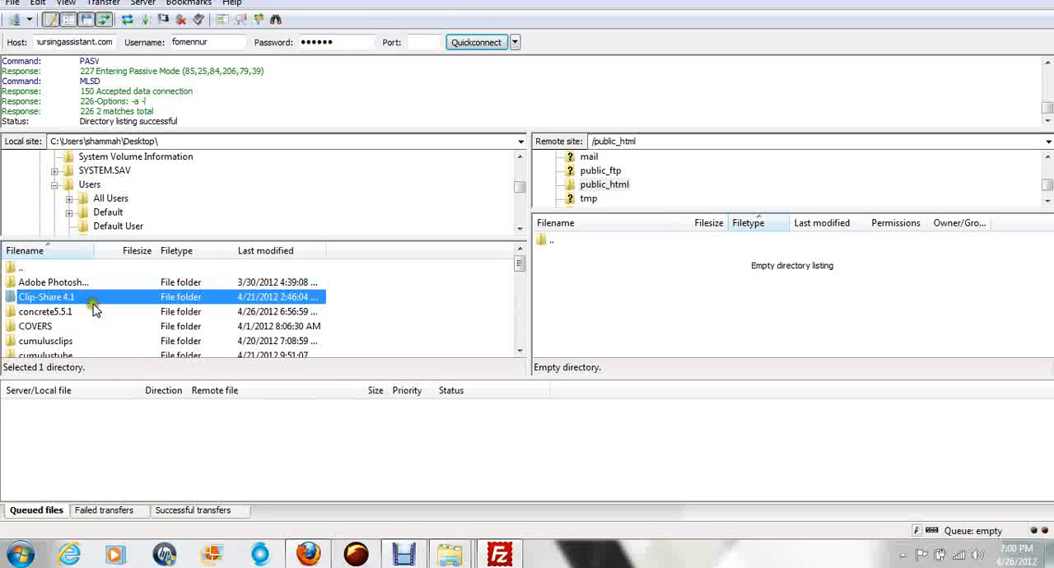
click(30, 312)
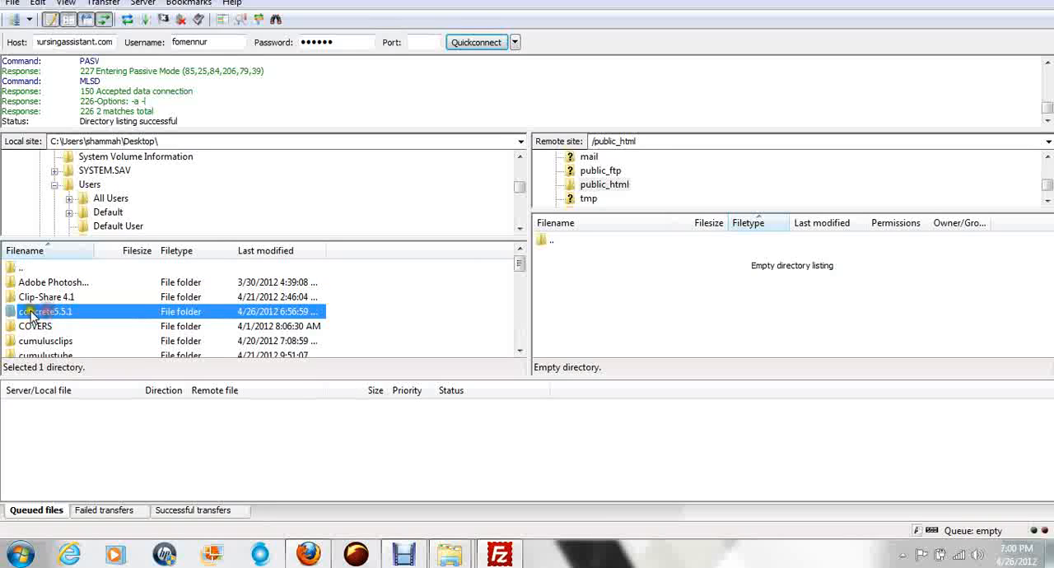
double_click(14, 314)
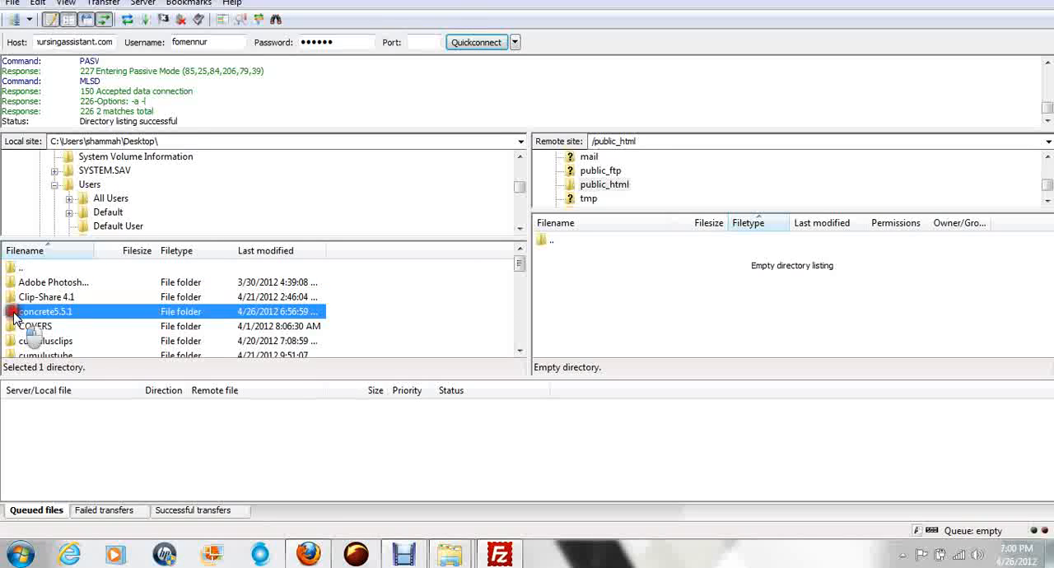
click(91, 303)
Step: Upload all files and folders inside the local concrete5.5.1 folder to the remote public_html directory
scroll(97, 309, down, 6)
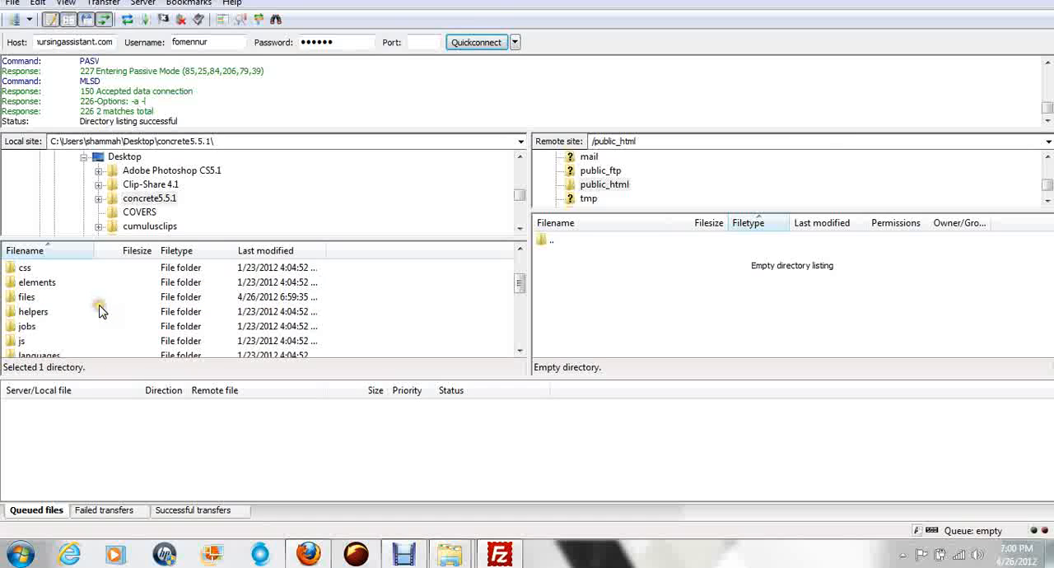
scroll(100, 313, up, 1)
scroll(98, 311, up, 5)
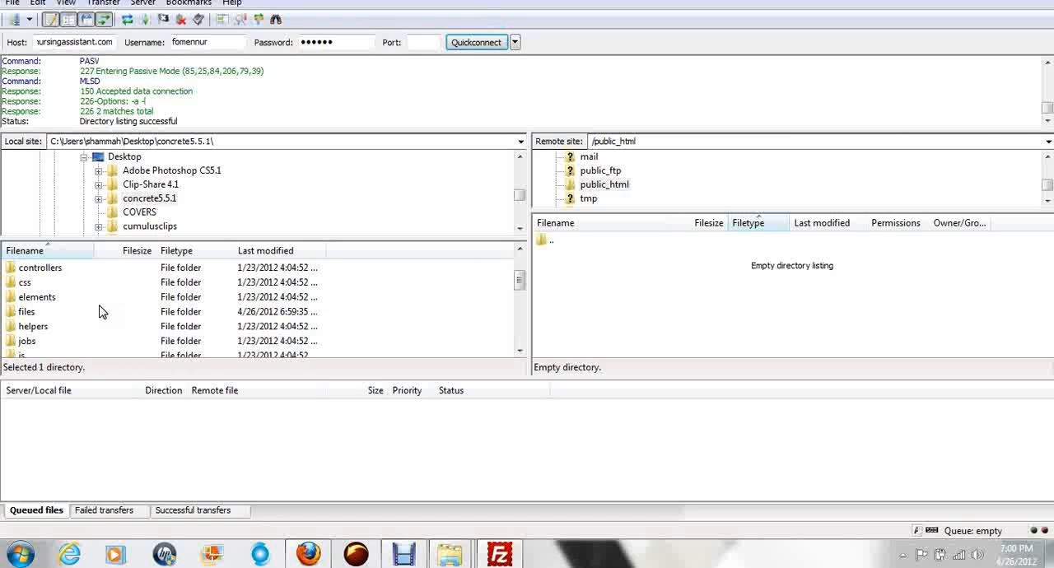
key(ctrl+a)
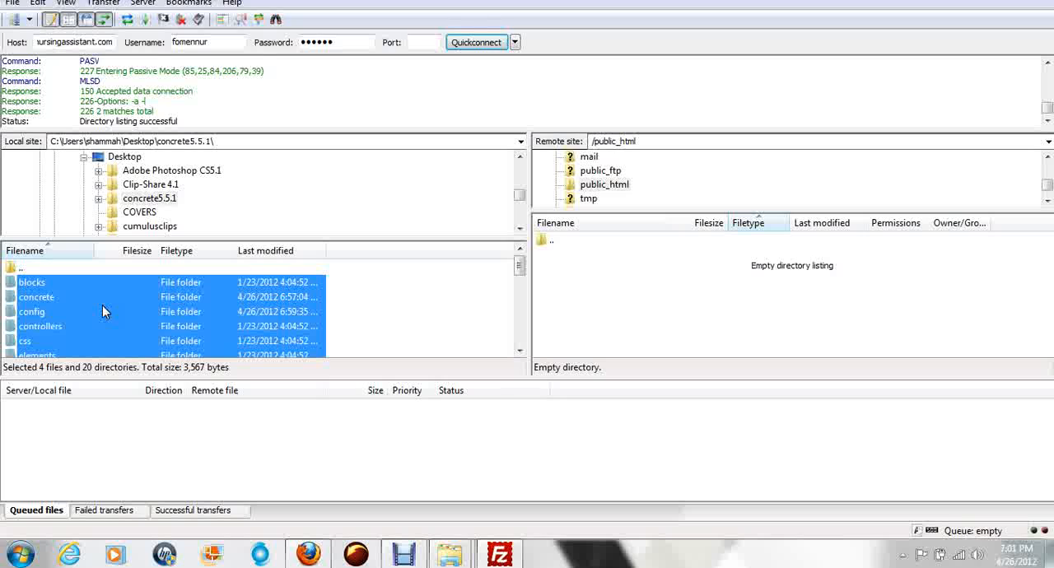
right_click(99, 309)
drag(94, 327, 591, 304)
drag(594, 304, 595, 305)
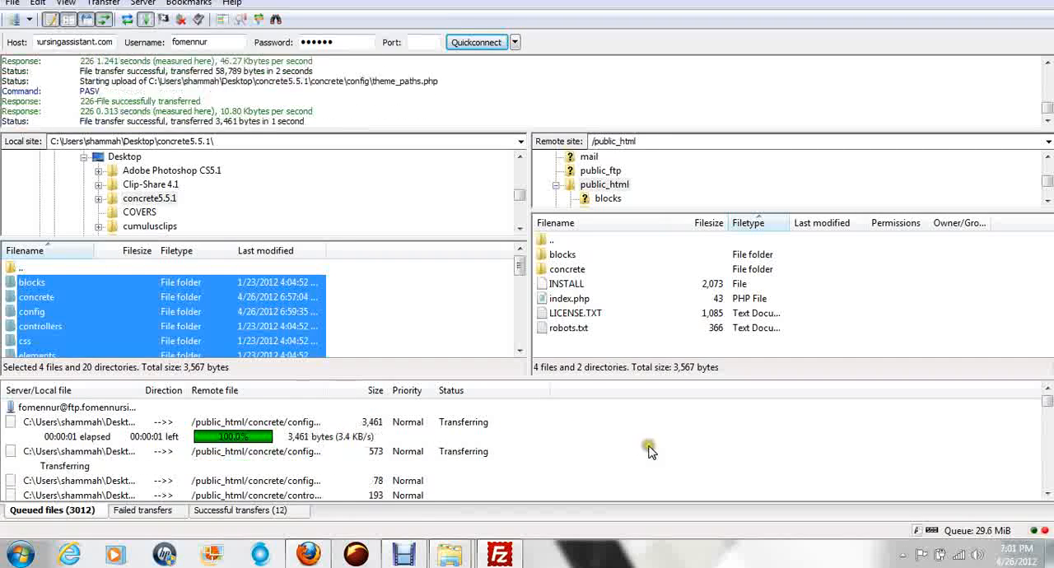
click(310, 558)
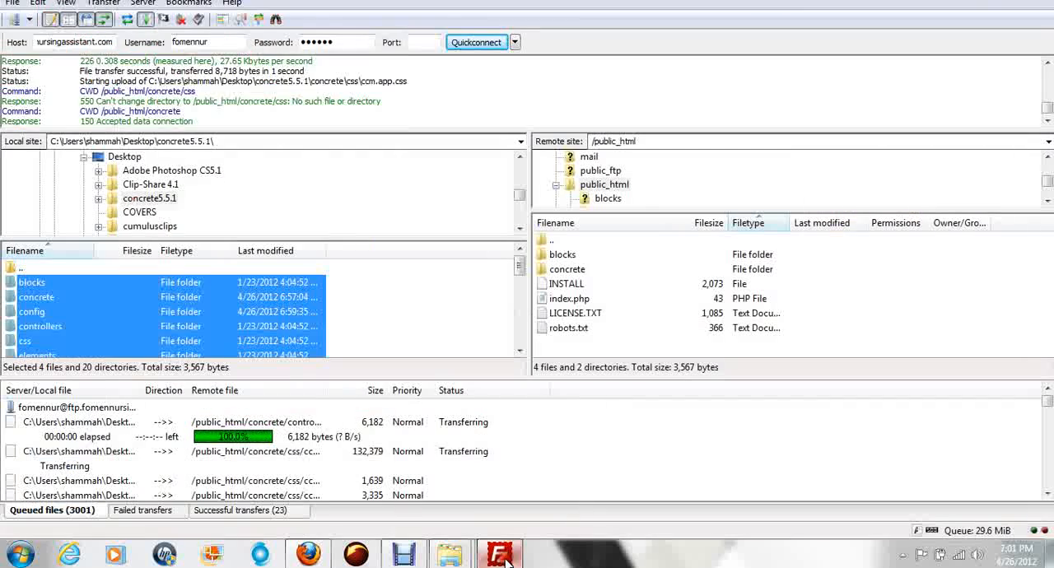
click(501, 557)
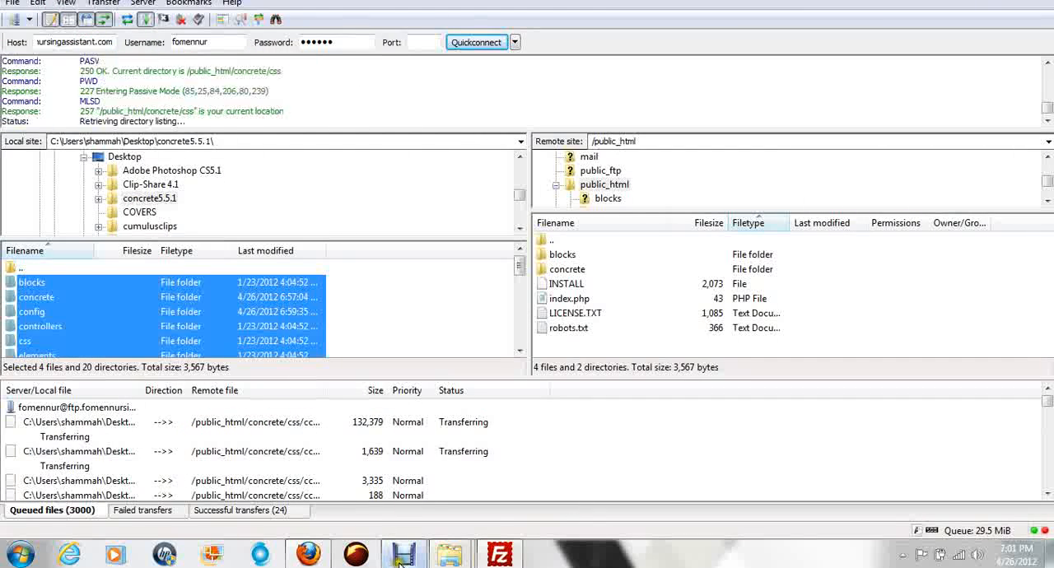
mouse_move(407, 564)
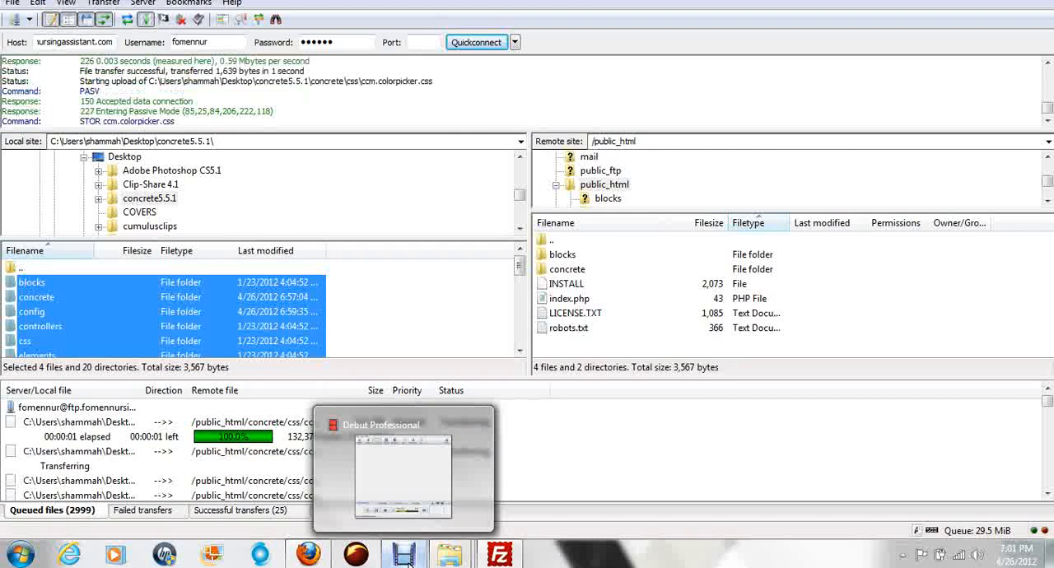
click(408, 562)
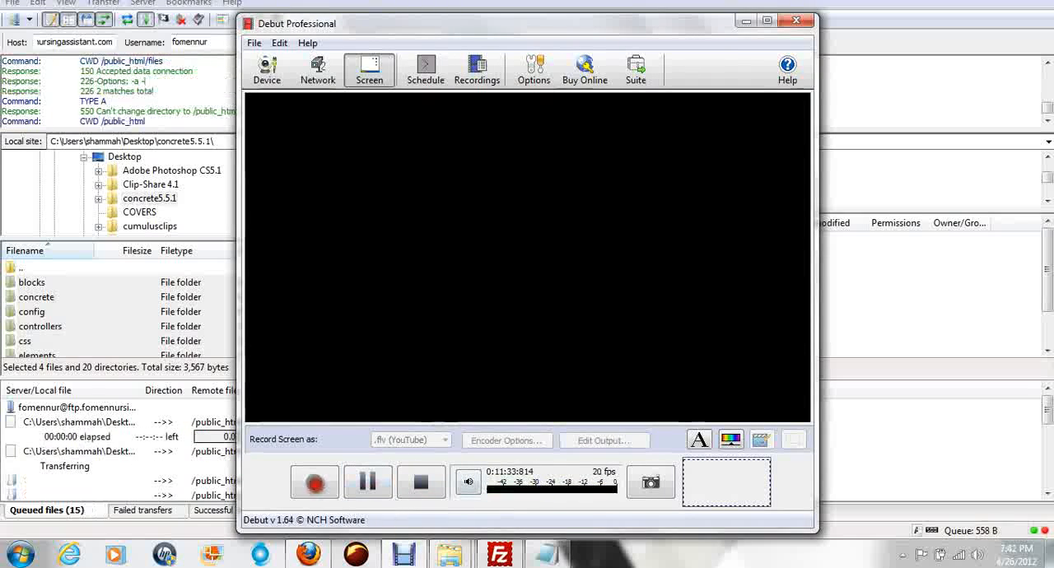
click(314, 482)
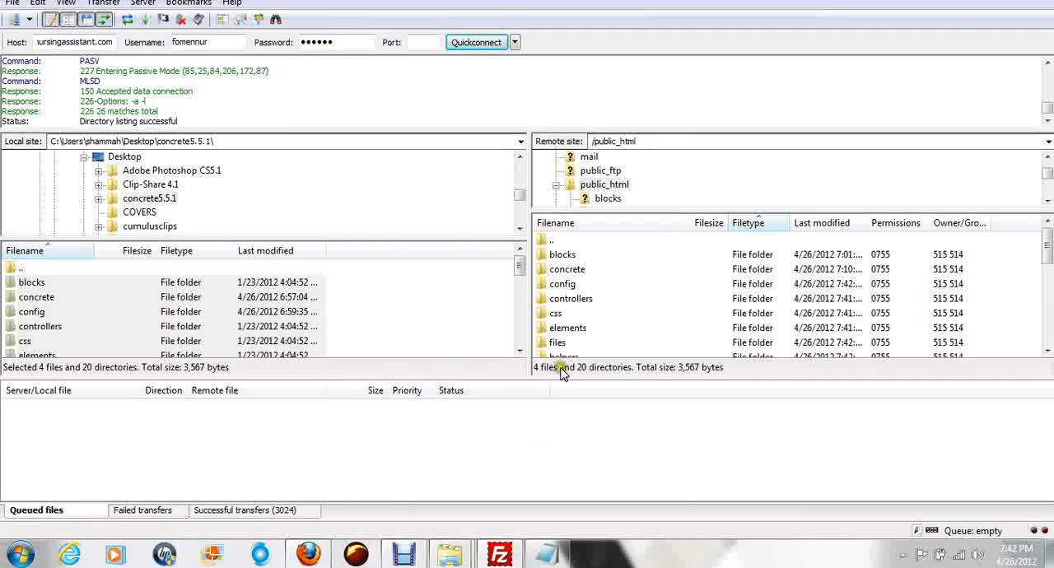
Step: Review the successful transfers, pointing out the LICENSE.TXT entry and the uploaded concrete folder in public_html
click(269, 511)
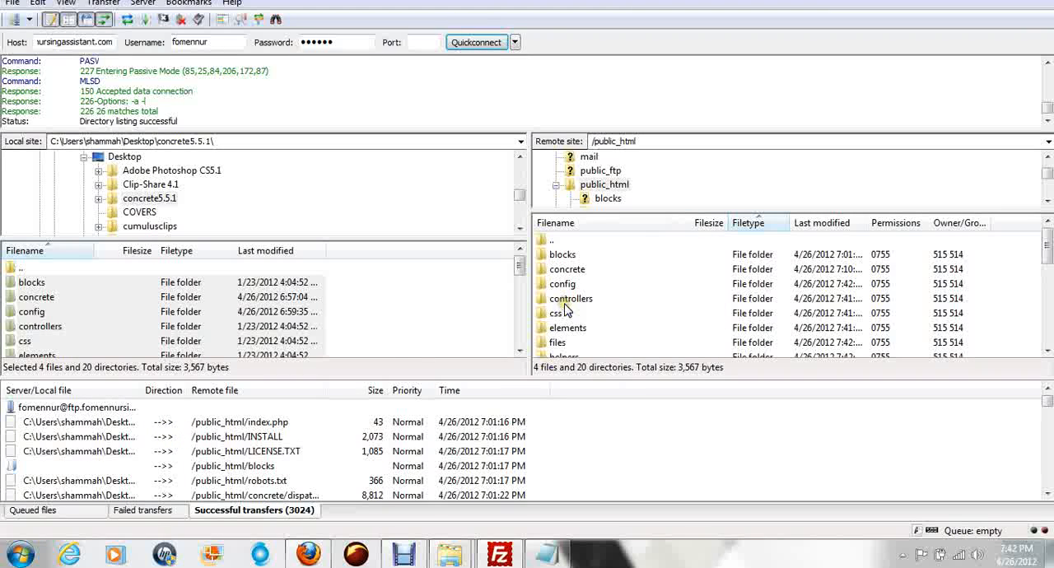
click(298, 450)
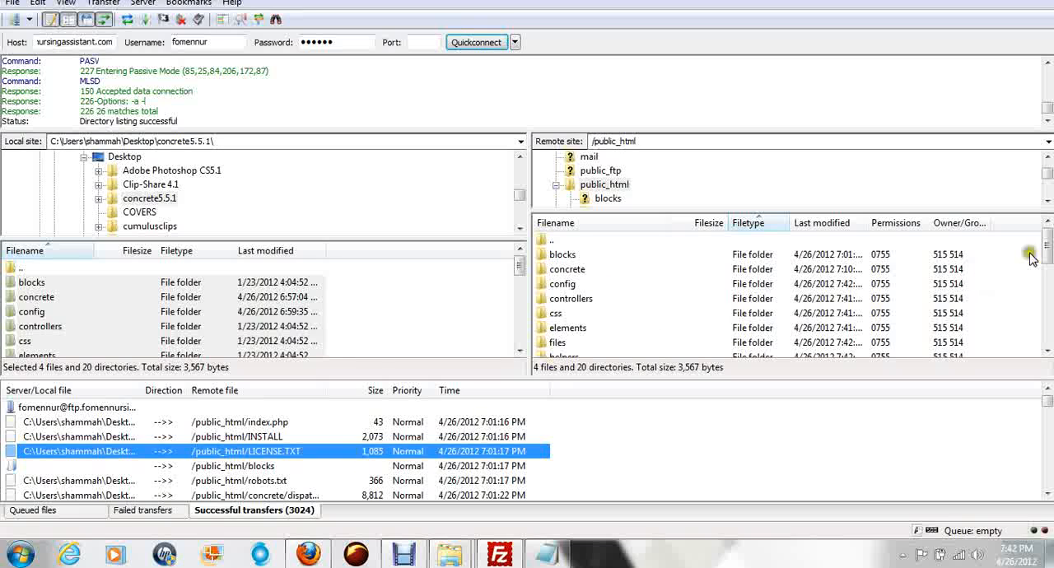
click(560, 272)
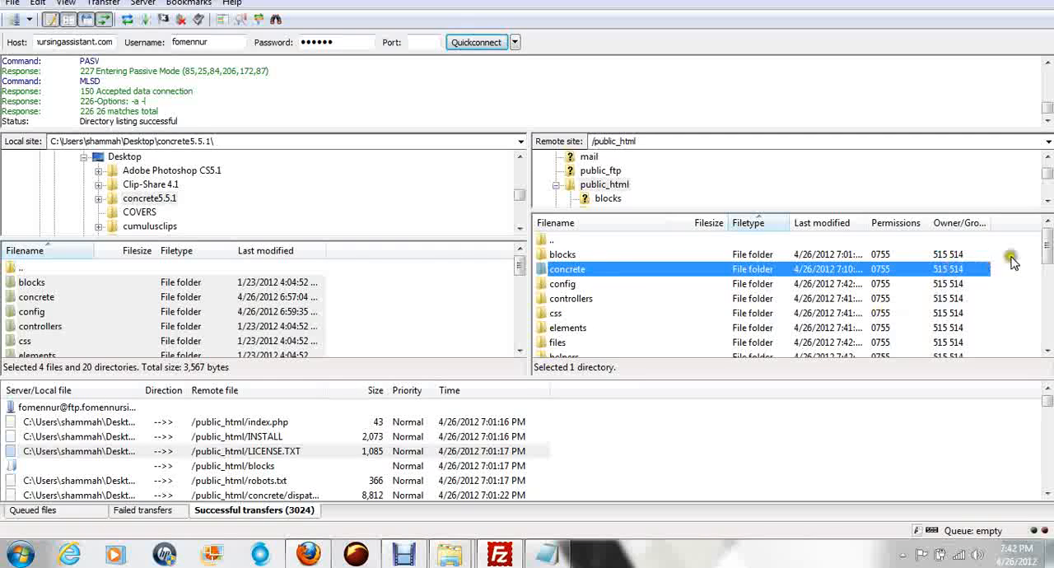
mouse_move(1048, 241)
mouse_down()
mouse_move(1048, 327)
mouse_move(1048, 241)
mouse_up()
Step: Try to set the remote config folder's permissions to 777 by enabling write access for group and public
click(543, 284)
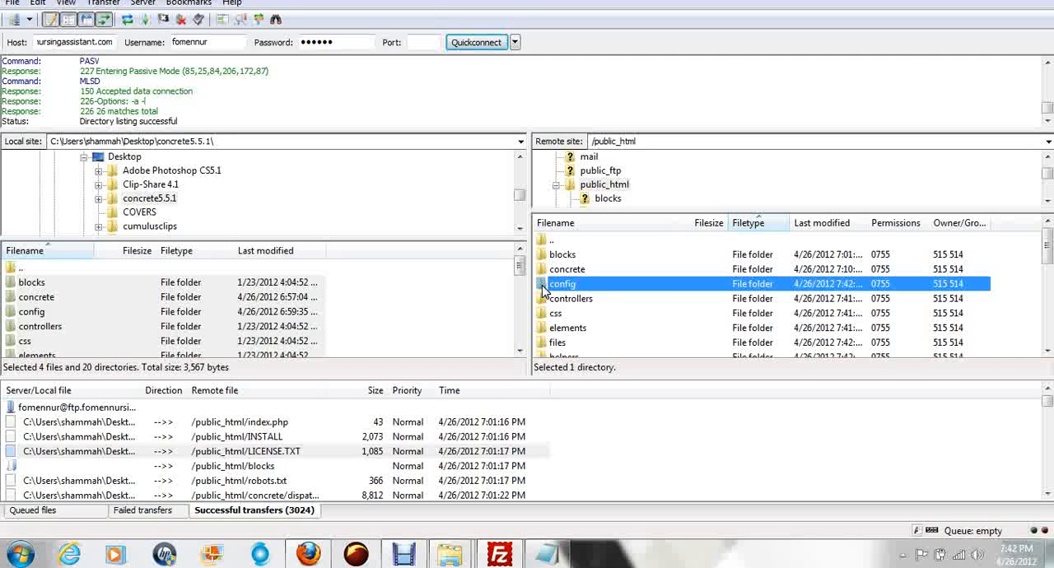
right_click(543, 284)
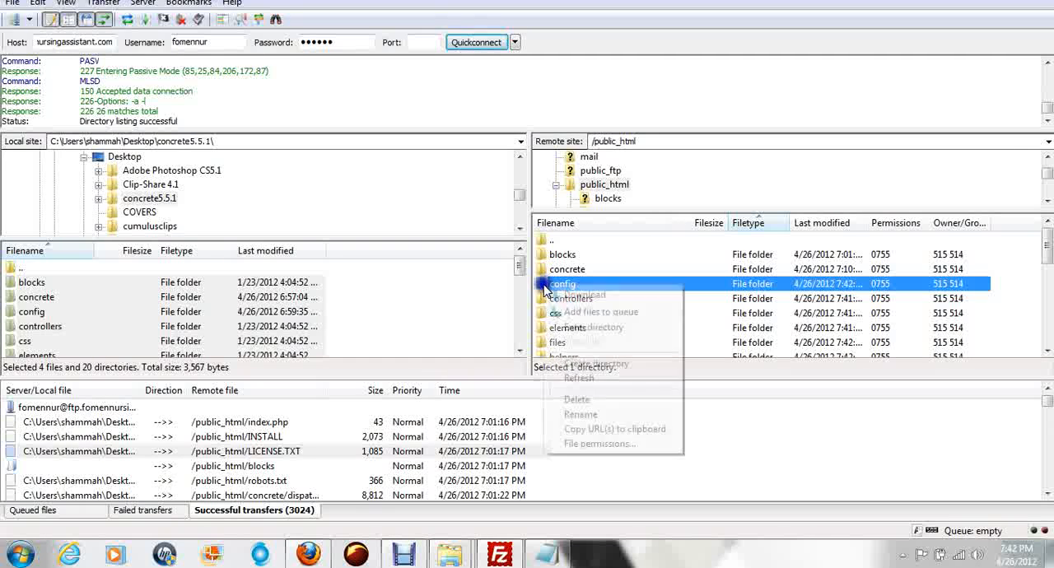
click(603, 457)
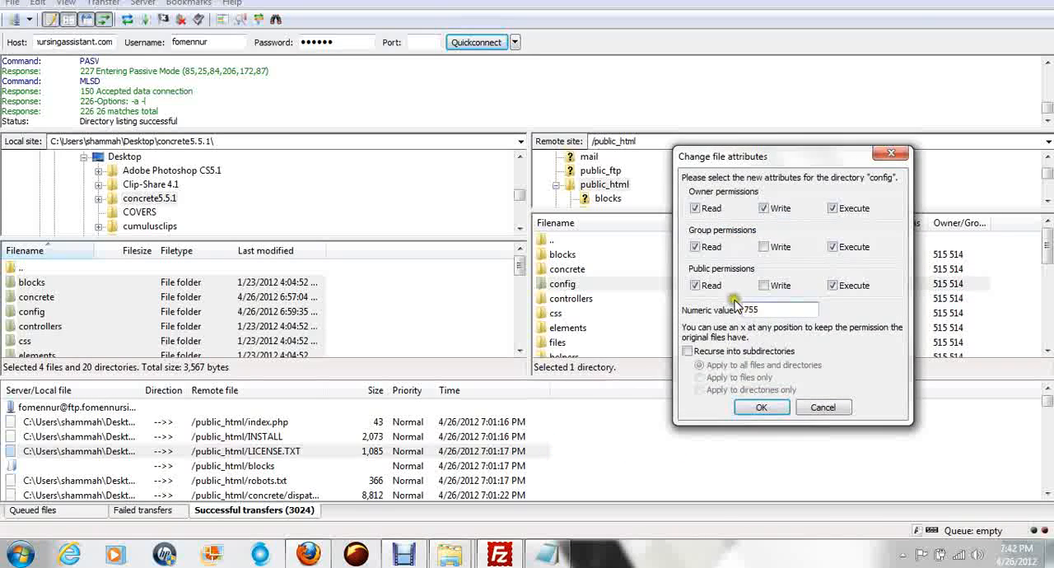
click(765, 248)
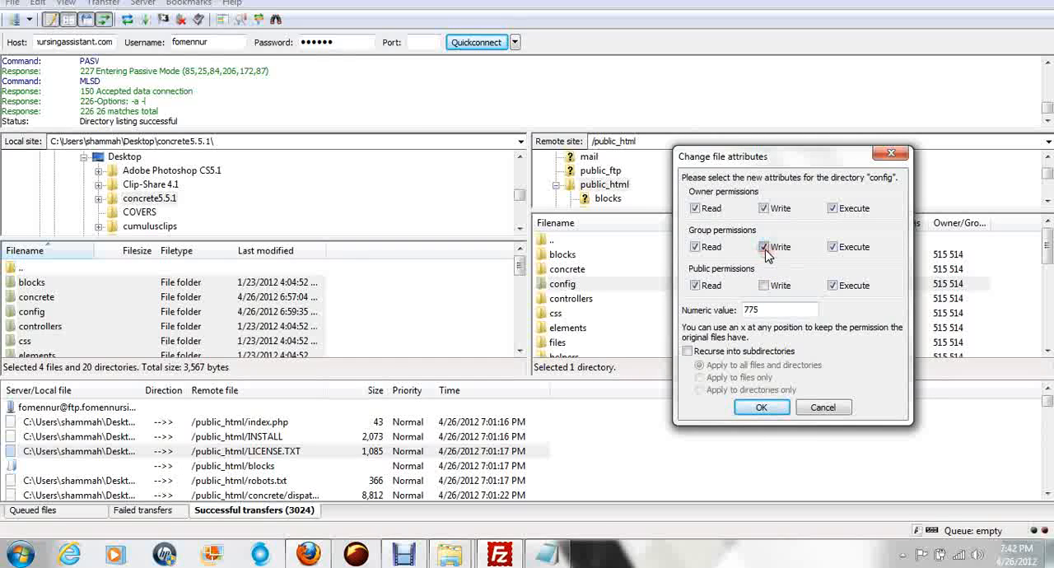
click(765, 287)
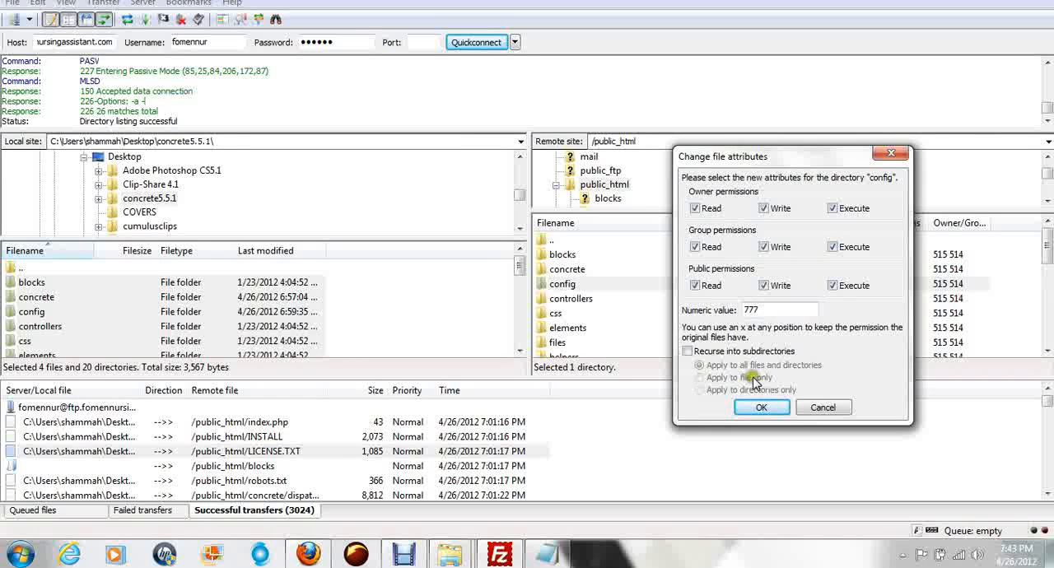
click(762, 408)
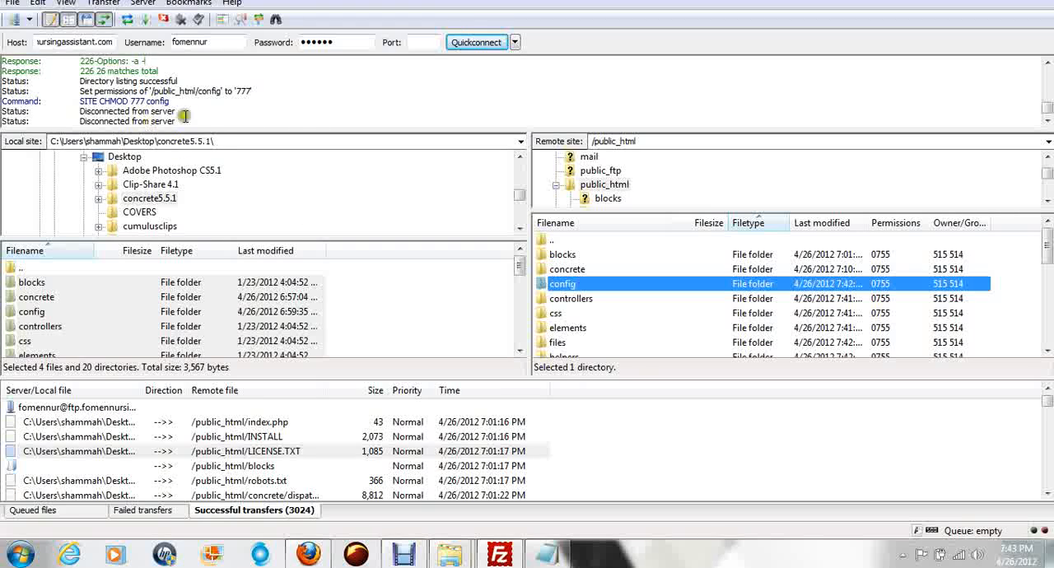
Step: Highlight the latest status log lines and reconnect to ftp.fomennursingassistant.com from the recent connections in a new tab
drag(184, 116, 7, 84)
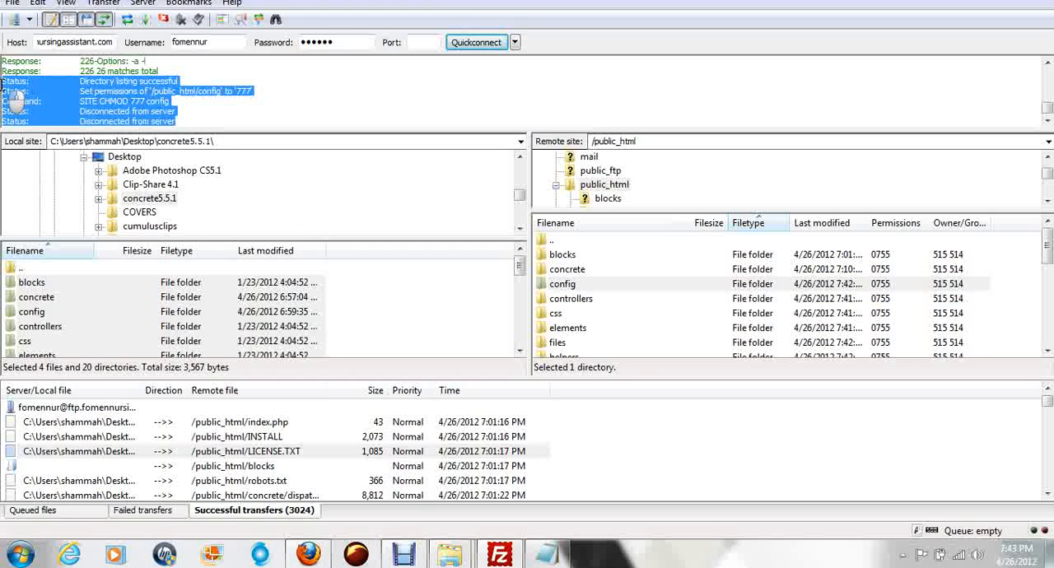
click(515, 42)
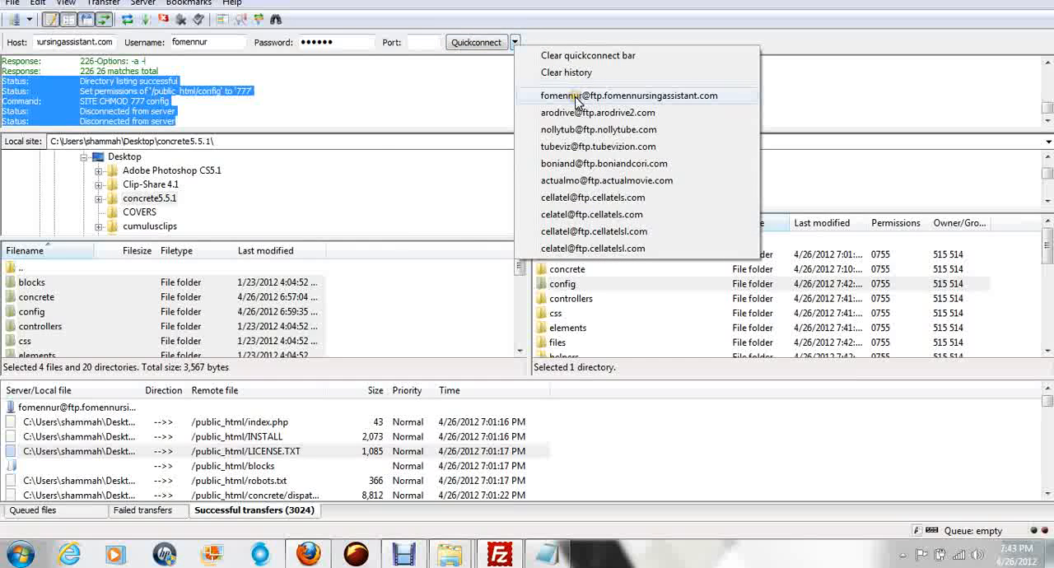
click(576, 97)
click(500, 290)
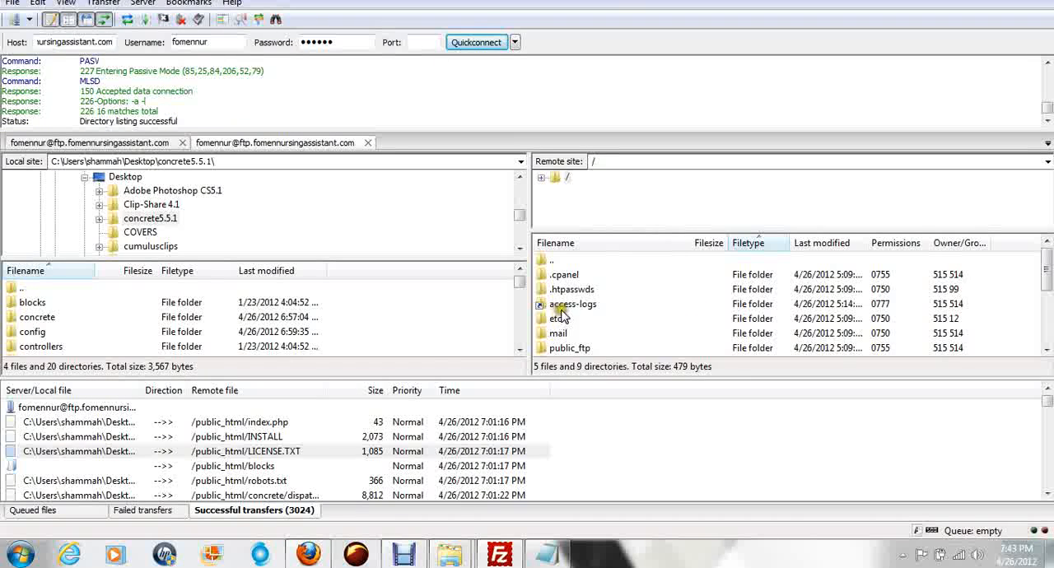
Step: Open the public_html directory on the remote site and select the concrete folder inside it
click(560, 307)
scroll(655, 304, down, 2)
click(545, 276)
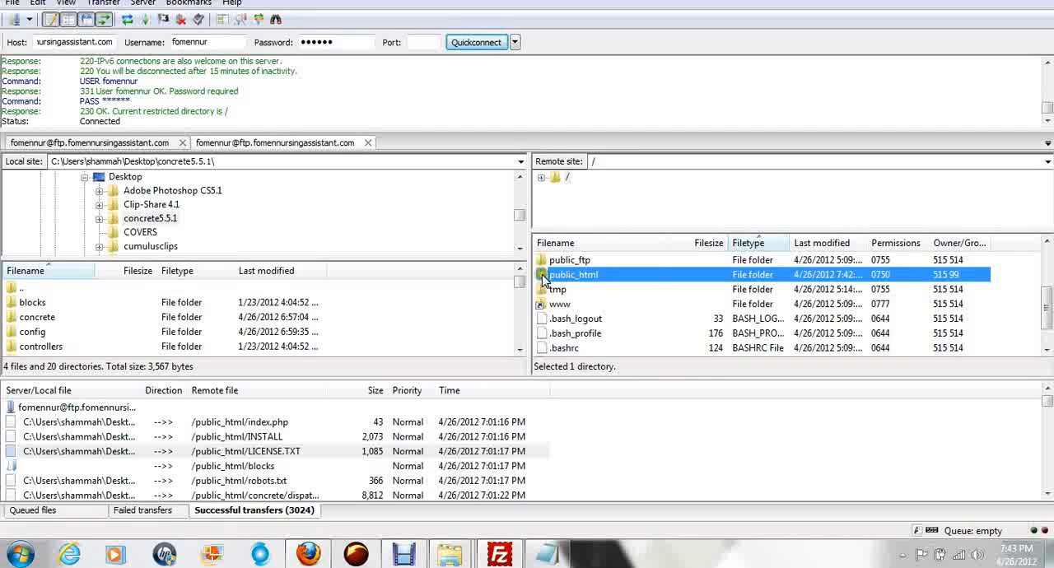
double_click(543, 277)
click(562, 290)
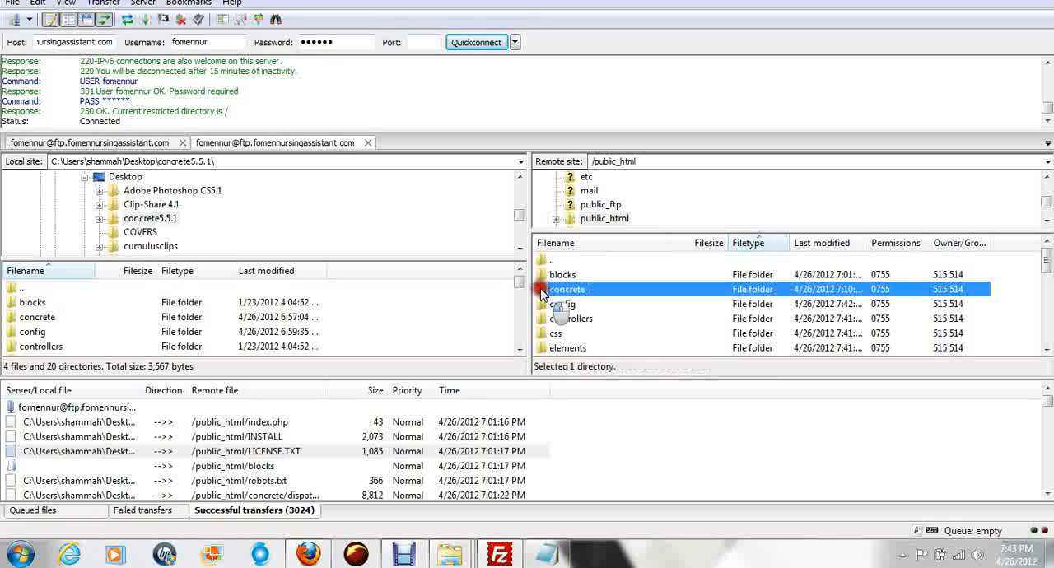
Step: Set the permissions of the config folder in public_html to 777 by enabling write access for group and public
scroll(667, 309, down, 2)
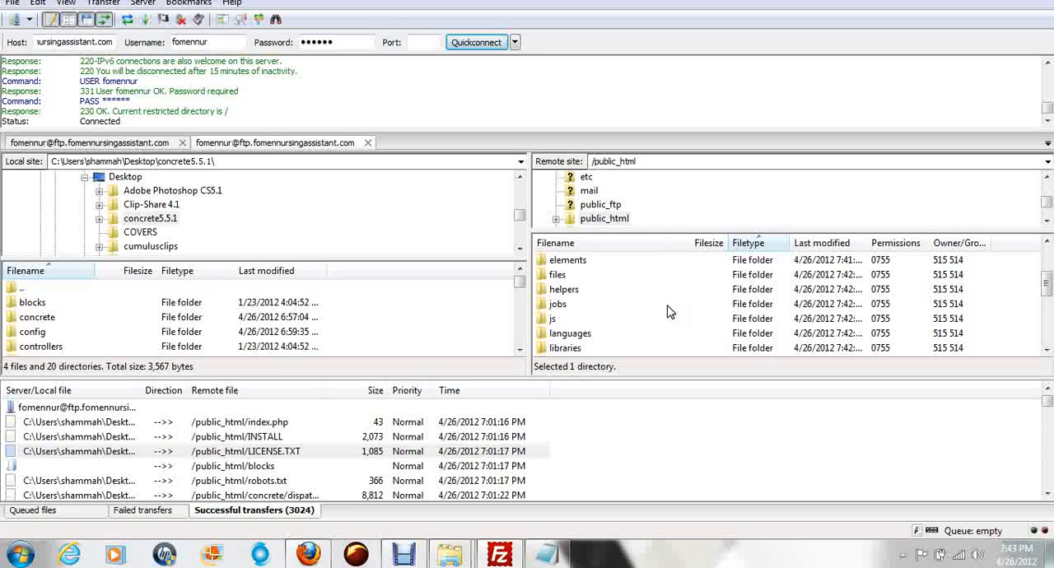
scroll(673, 309, down, 1)
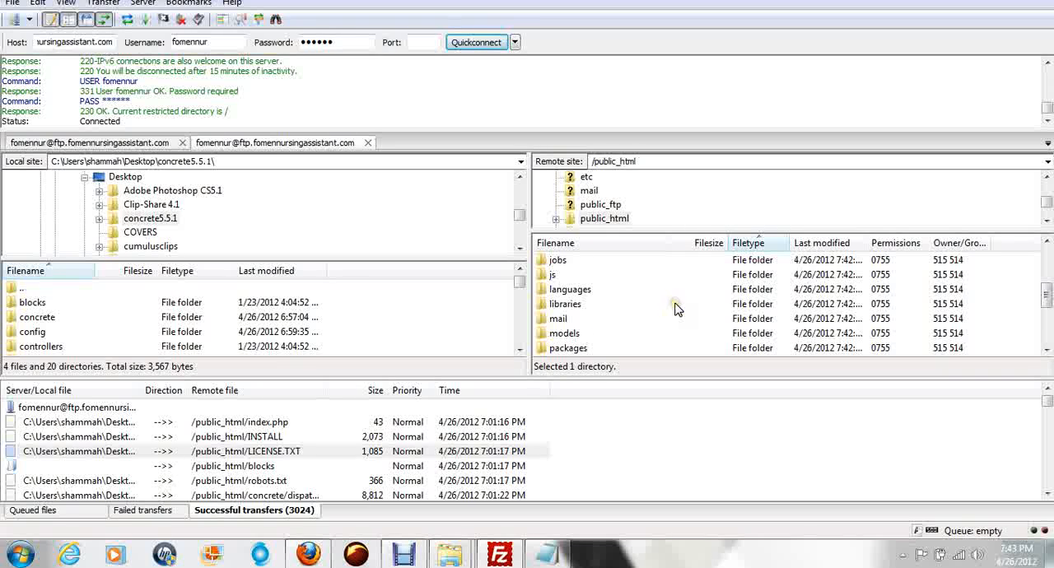
scroll(671, 308, down, 1)
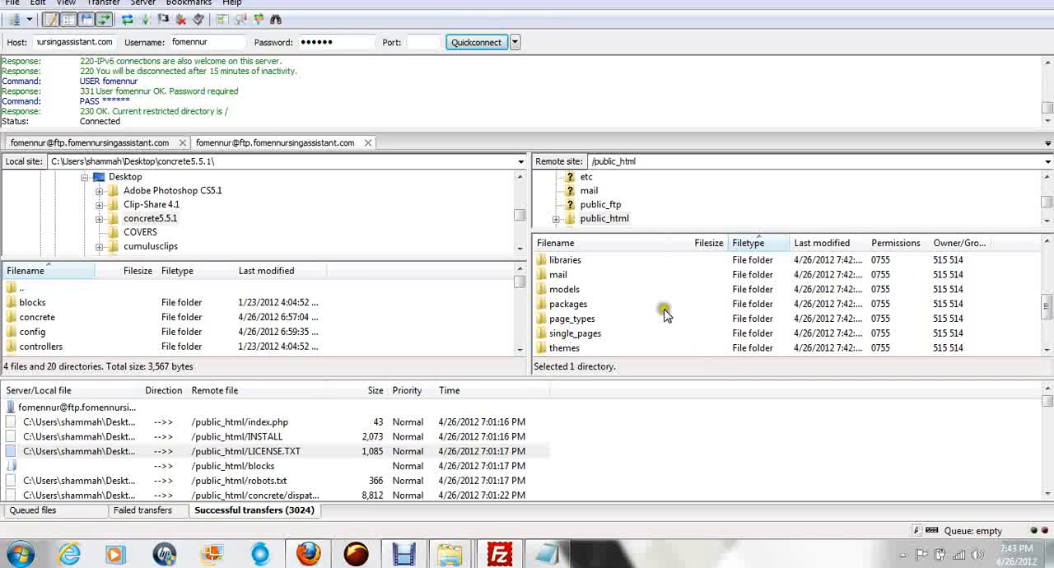
scroll(659, 305, down, 1)
scroll(626, 301, up, 2)
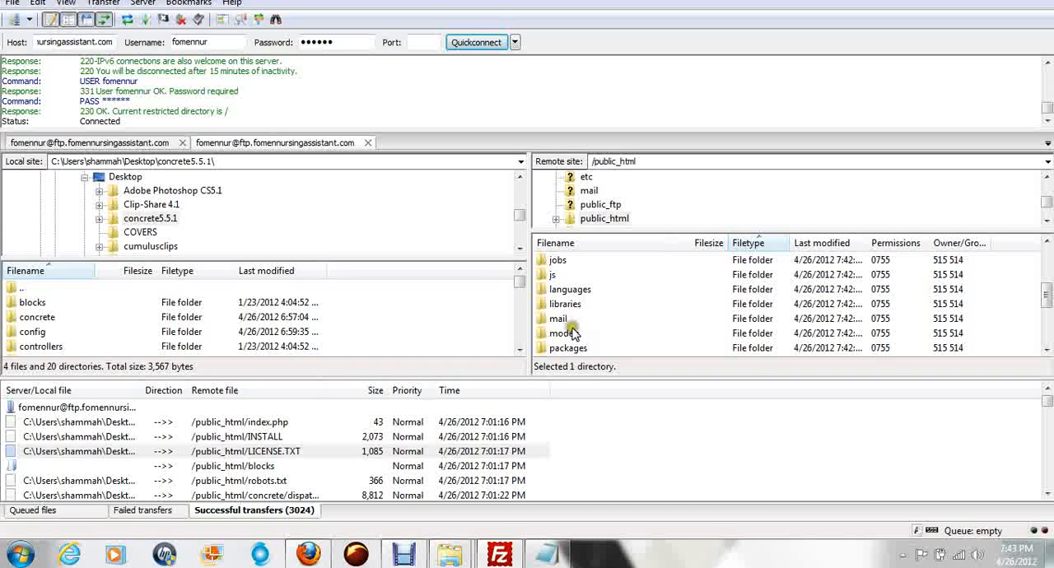
scroll(564, 333, up, 2)
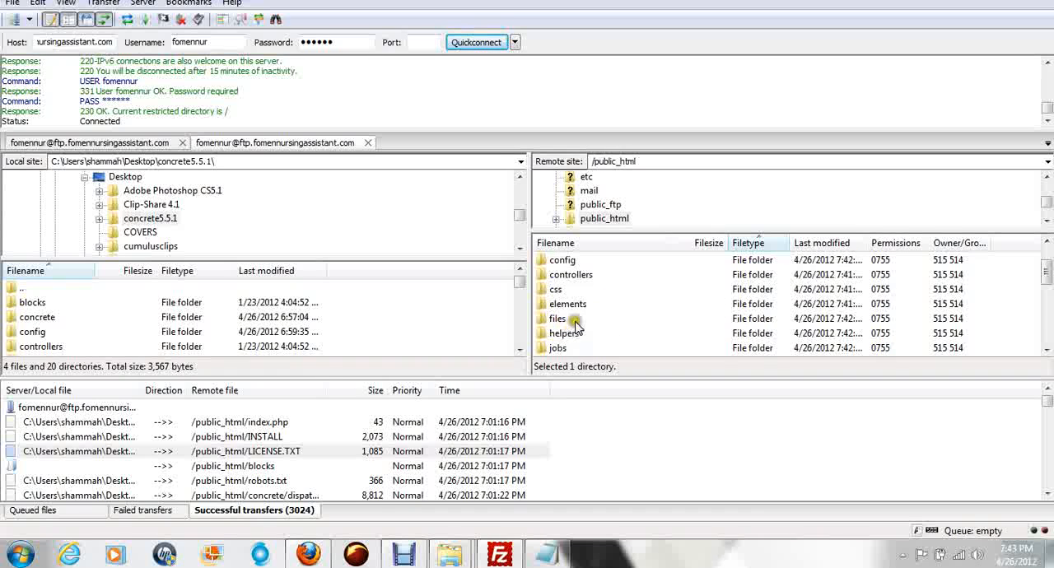
right_click(564, 264)
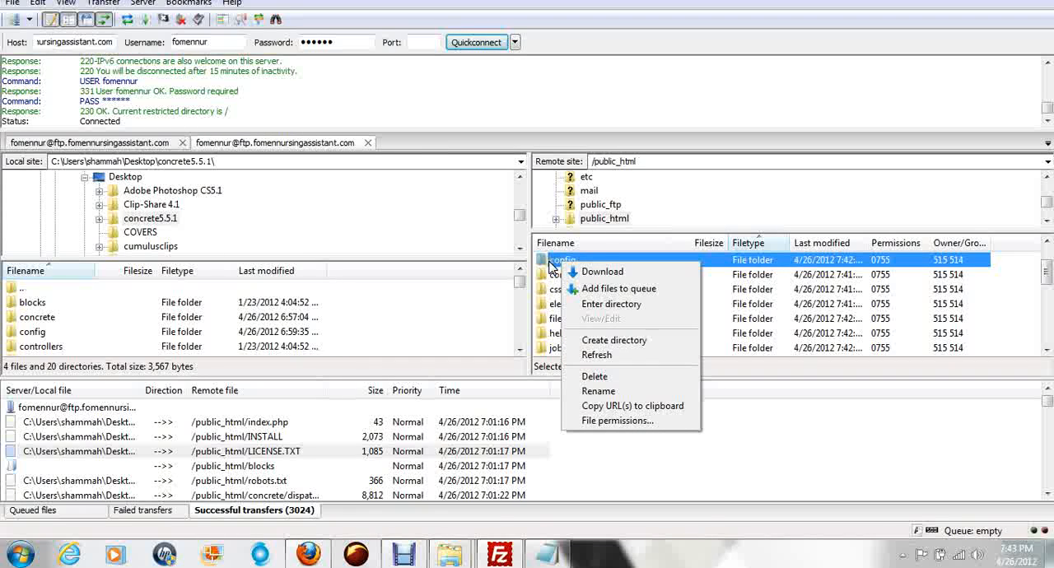
click(600, 421)
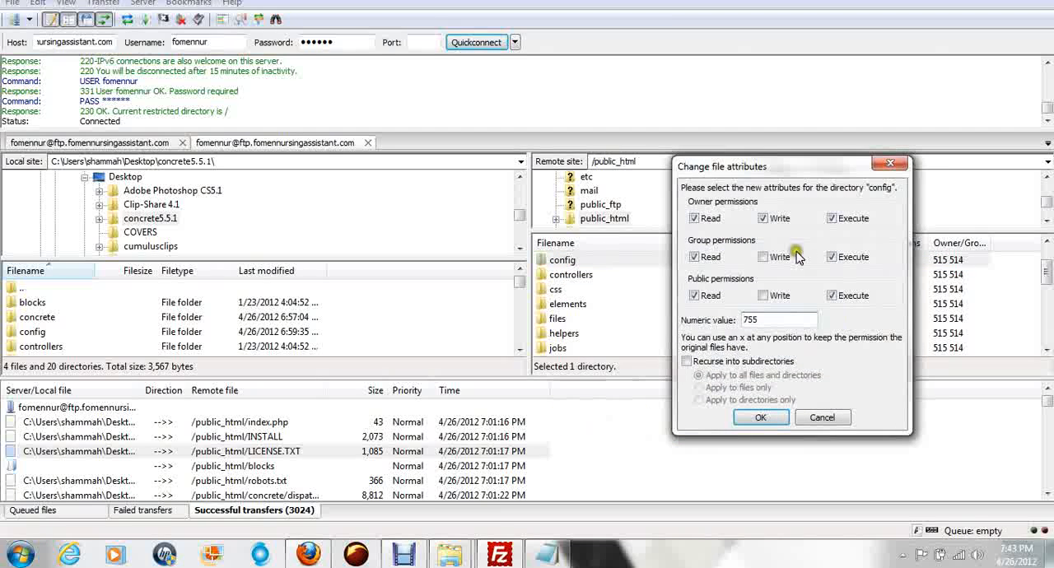
click(763, 257)
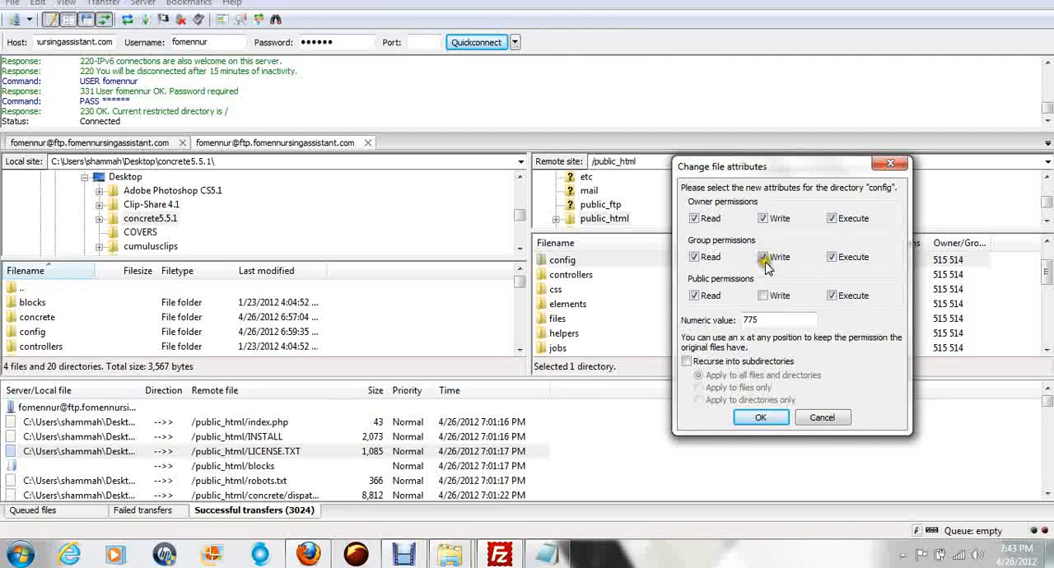
click(766, 297)
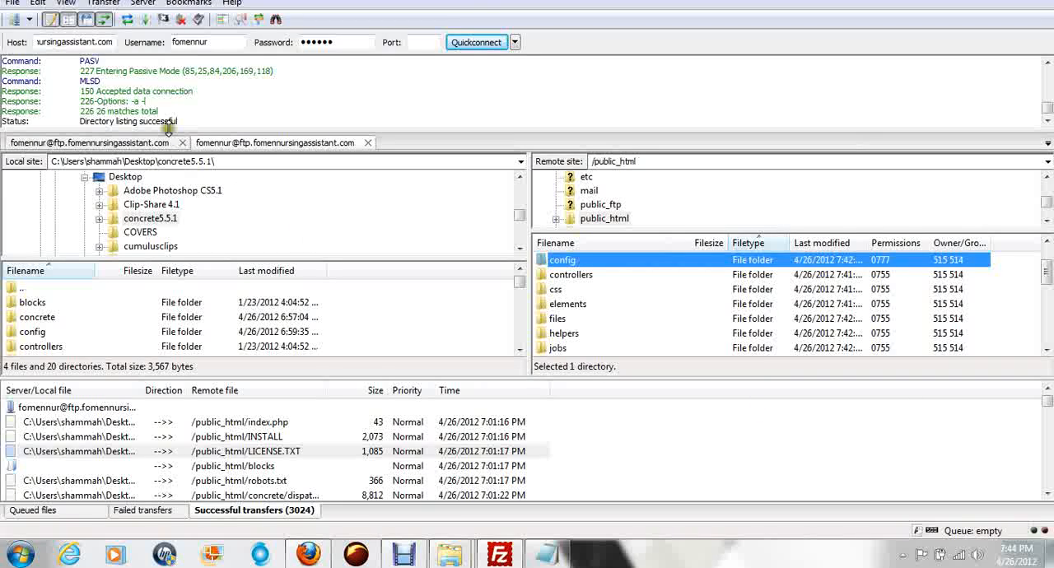
Step: Set the permissions of the packages folder in public_html to 777 by enabling write access for group and public
click(560, 275)
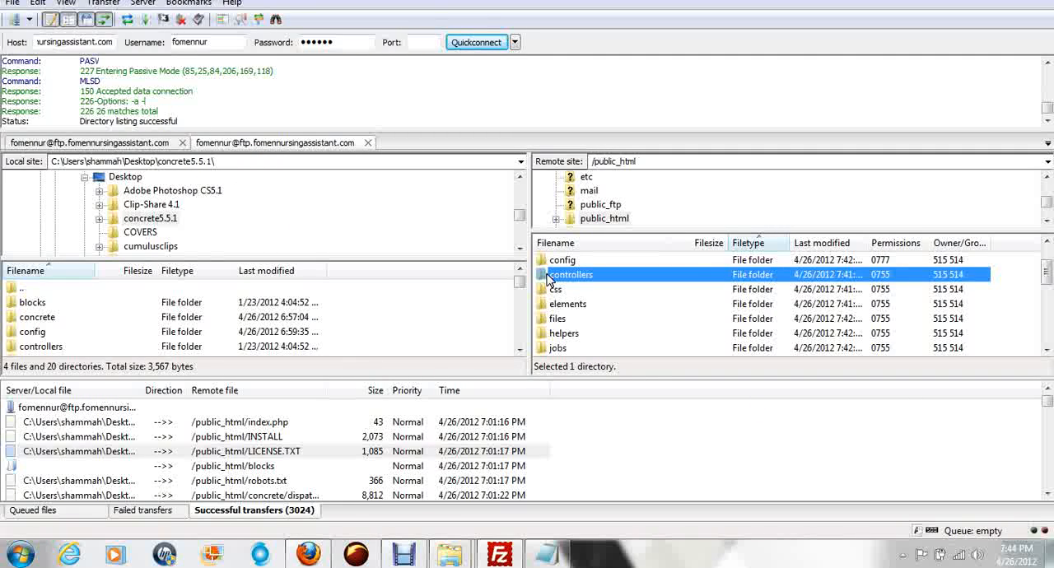
scroll(576, 296, down, 3)
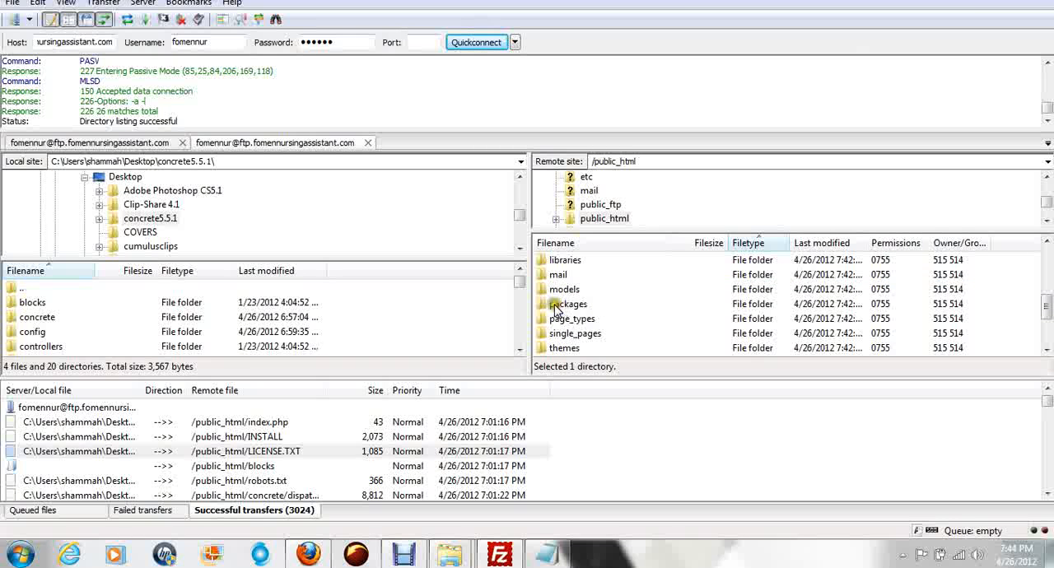
right_click(557, 306)
click(624, 459)
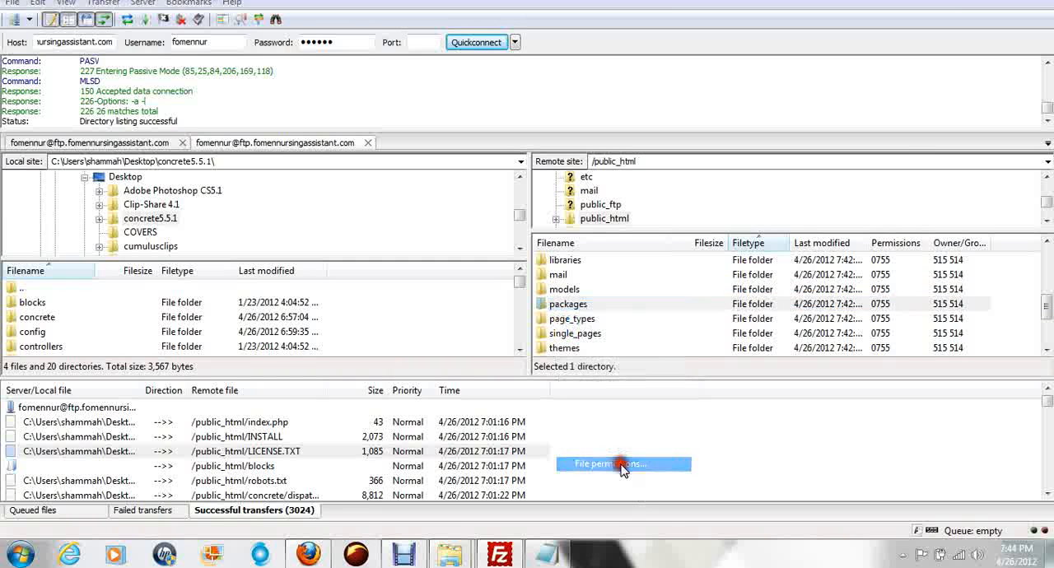
click(762, 257)
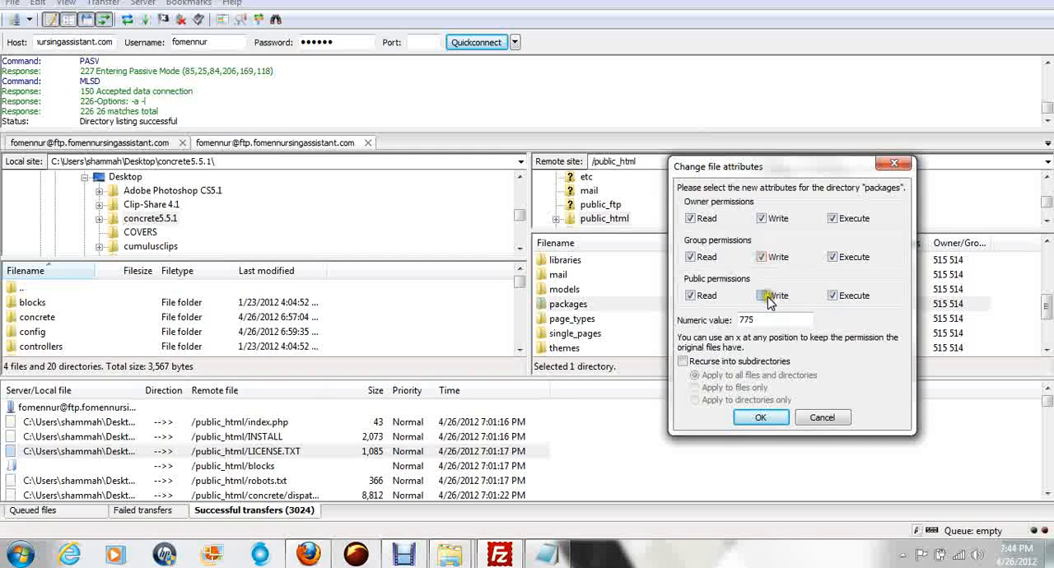
click(761, 417)
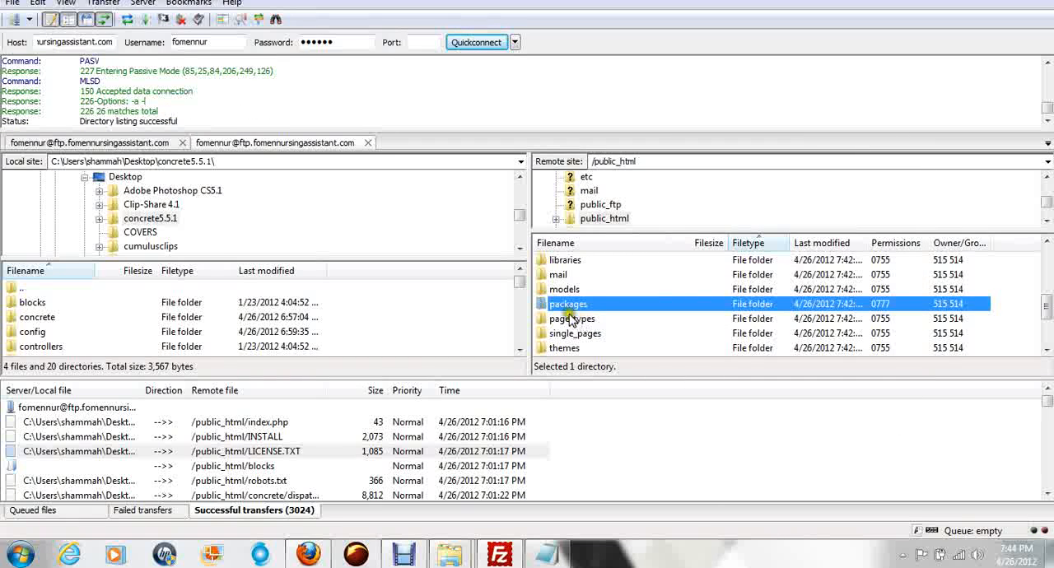
Step: Set the permissions of the files folder in public_html to 777 by enabling write access for group and public
scroll(612, 313, down, 2)
scroll(612, 313, up, 4)
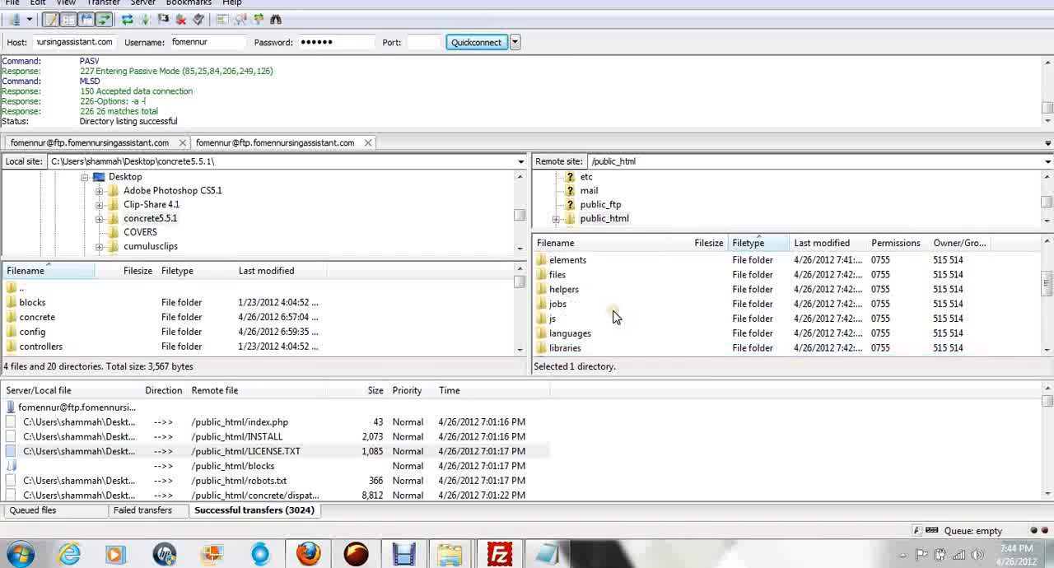
scroll(614, 312, up, 2)
scroll(614, 312, down, 1)
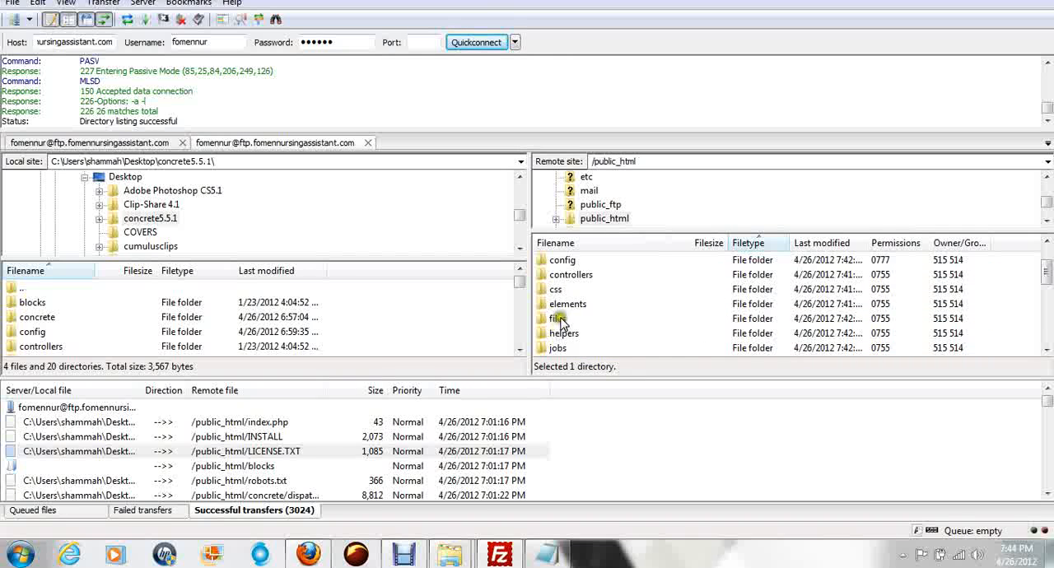
right_click(560, 321)
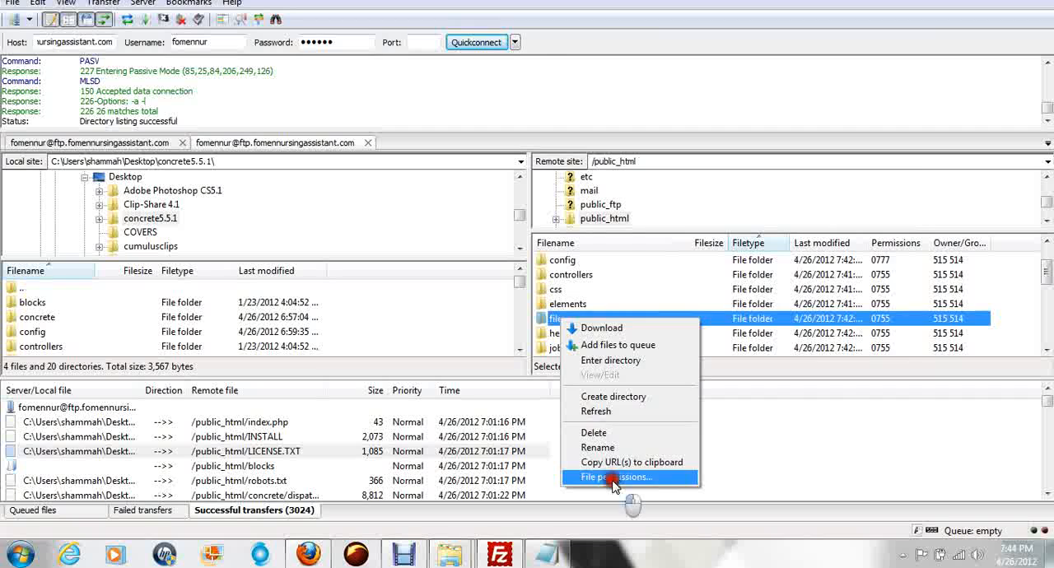
click(614, 478)
click(764, 257)
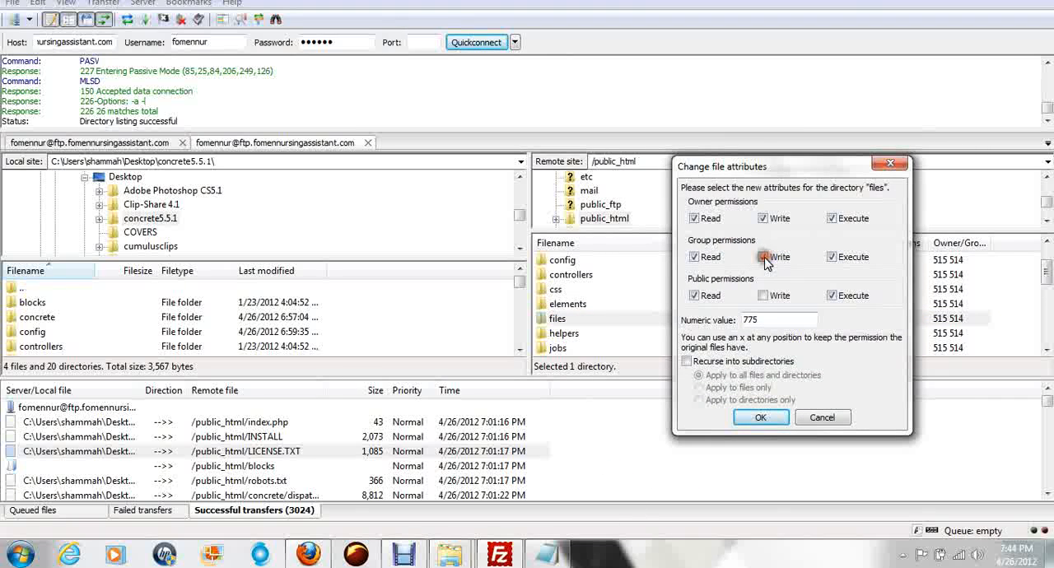
click(763, 296)
click(761, 417)
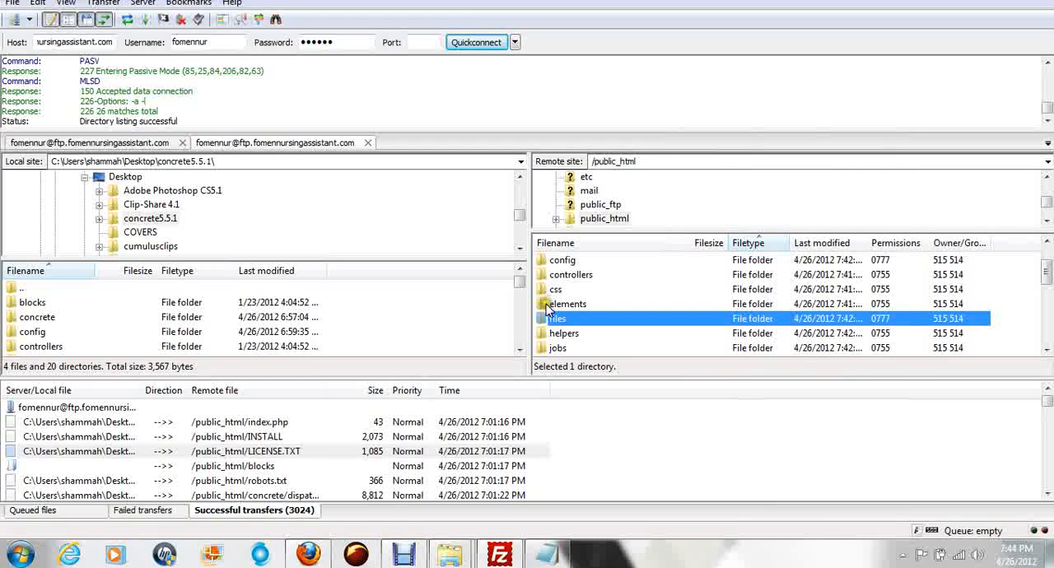
Step: Open the remote 3rdparty folder at public_html/concrete/libraries/3rdparty
scroll(576, 304, down, 2)
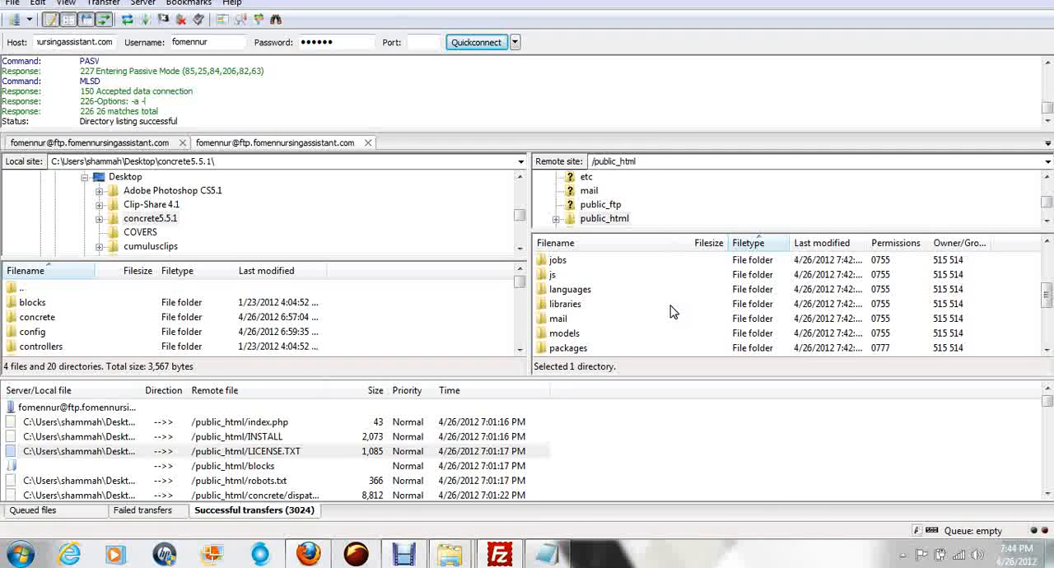
scroll(668, 307, up, 2)
click(667, 304)
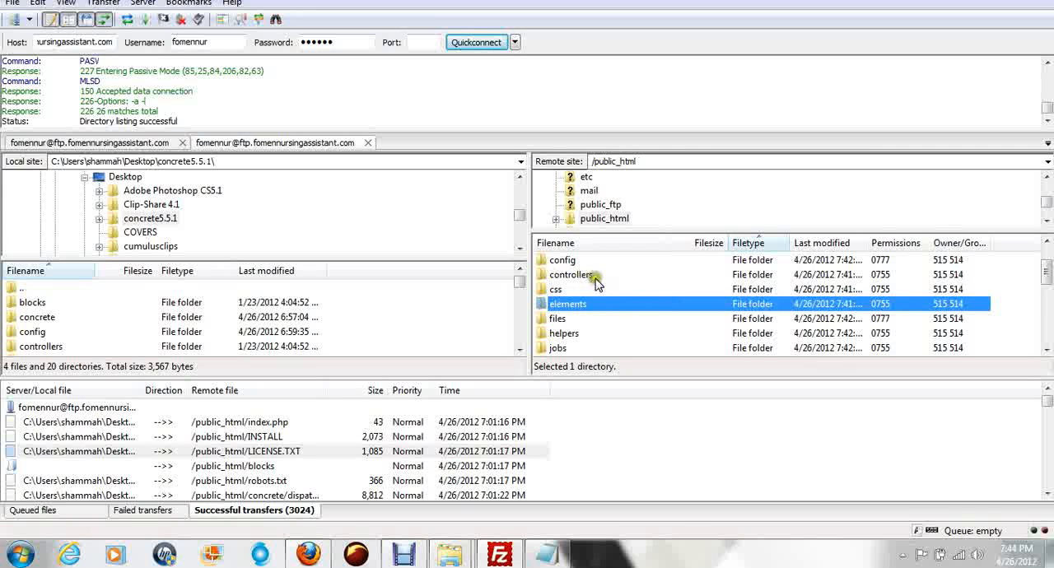
scroll(600, 282, down, 1)
scroll(600, 283, up, 2)
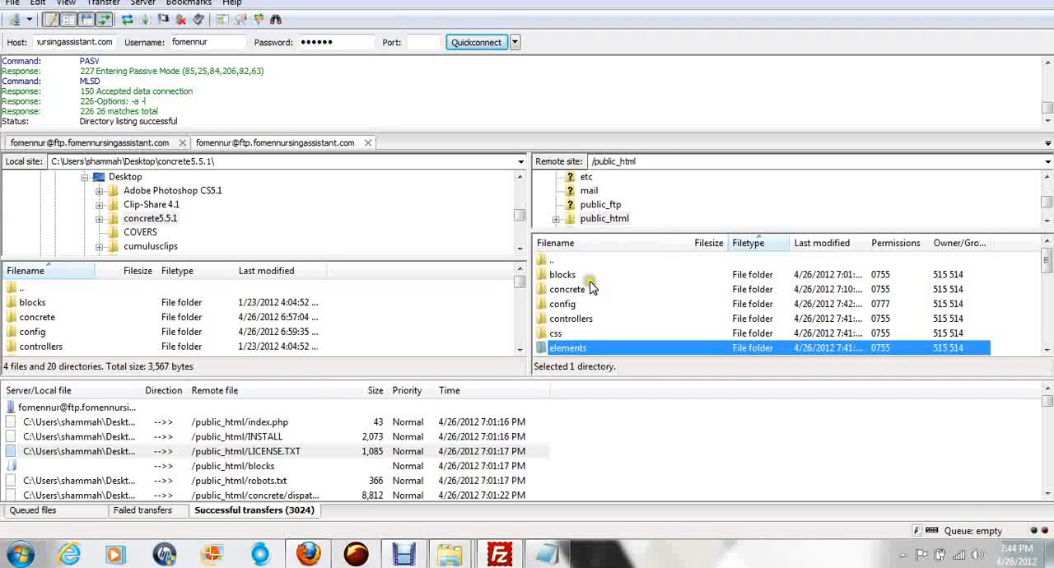
double_click(546, 290)
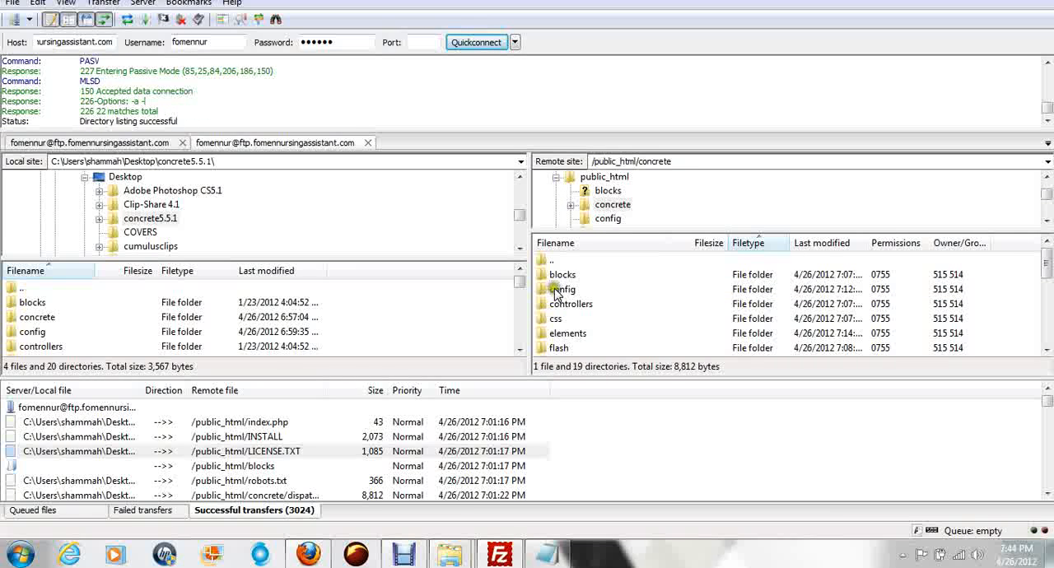
click(557, 305)
scroll(577, 307, down, 3)
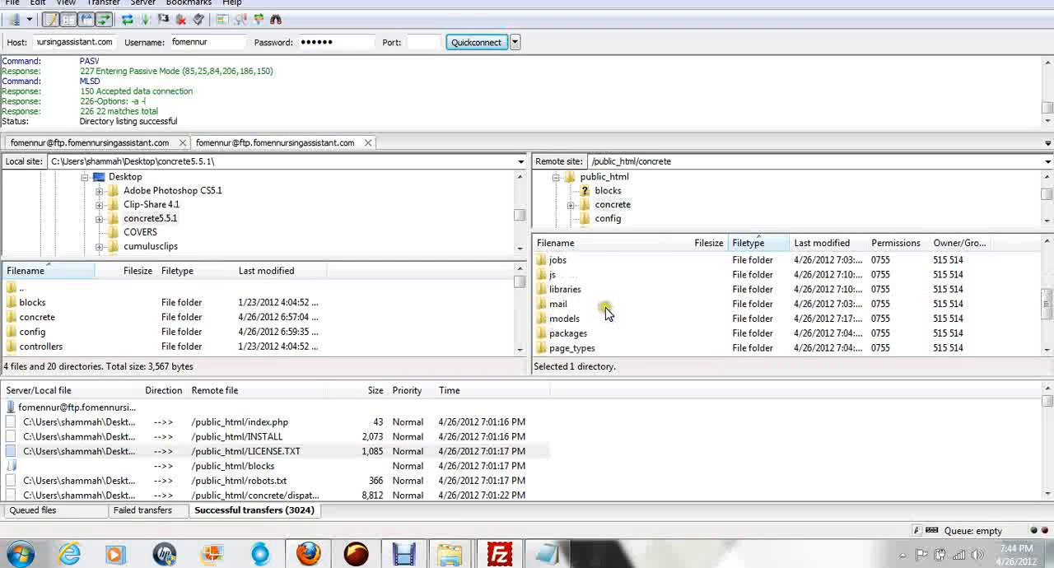
scroll(606, 313, down, 2)
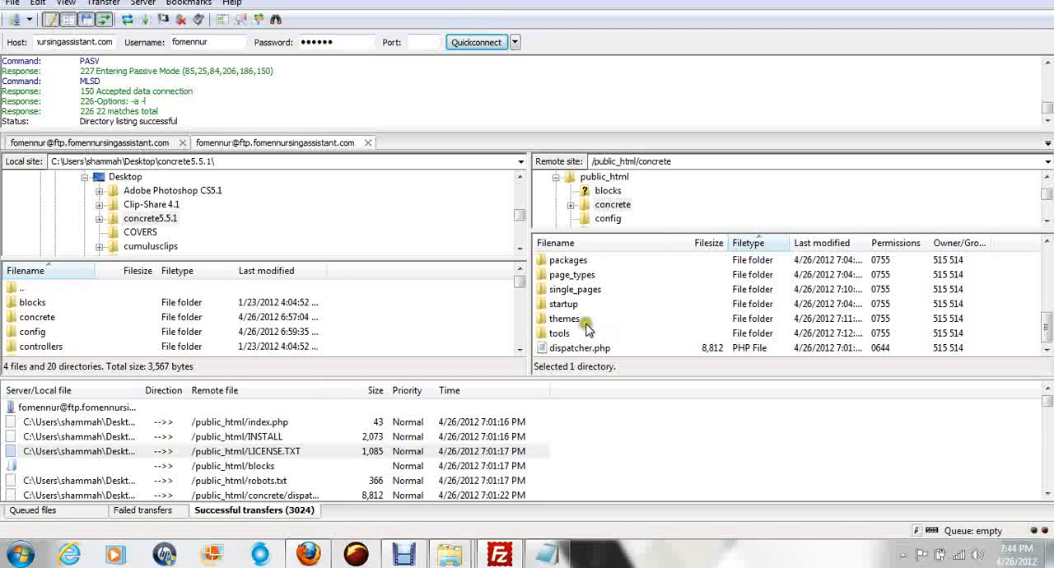
scroll(587, 329, up, 1)
double_click(568, 264)
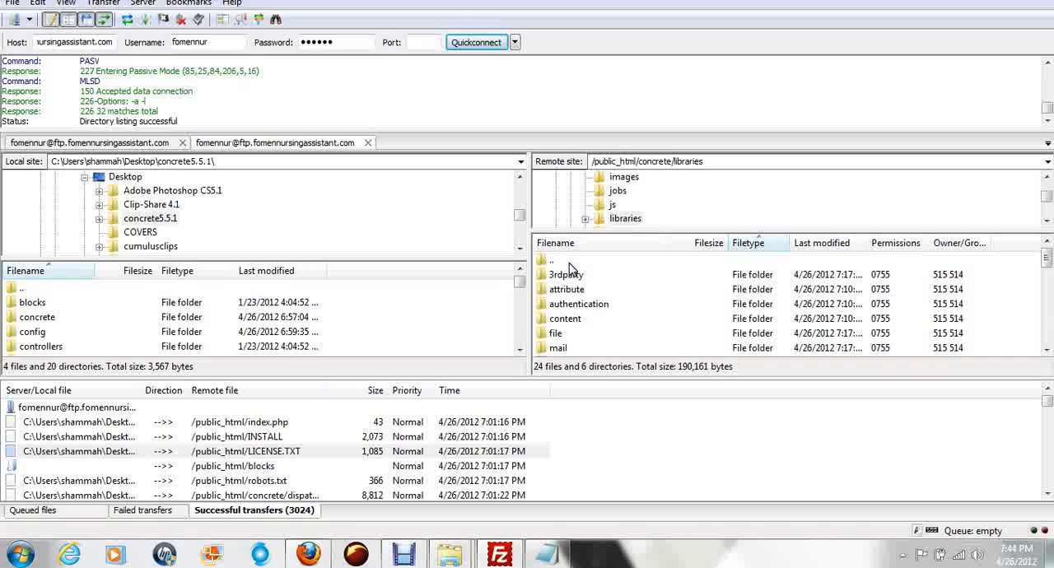
double_click(566, 274)
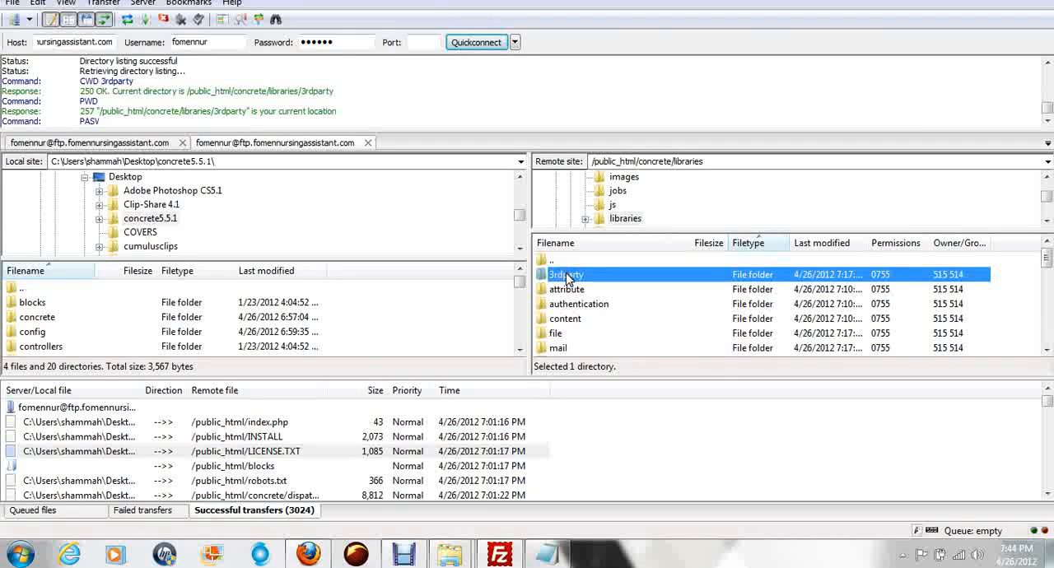
Step: Set the permissions of htmldiff.py in the remote 3rdparty folder to 755 by enabling execute access for owner, group and public
click(561, 319)
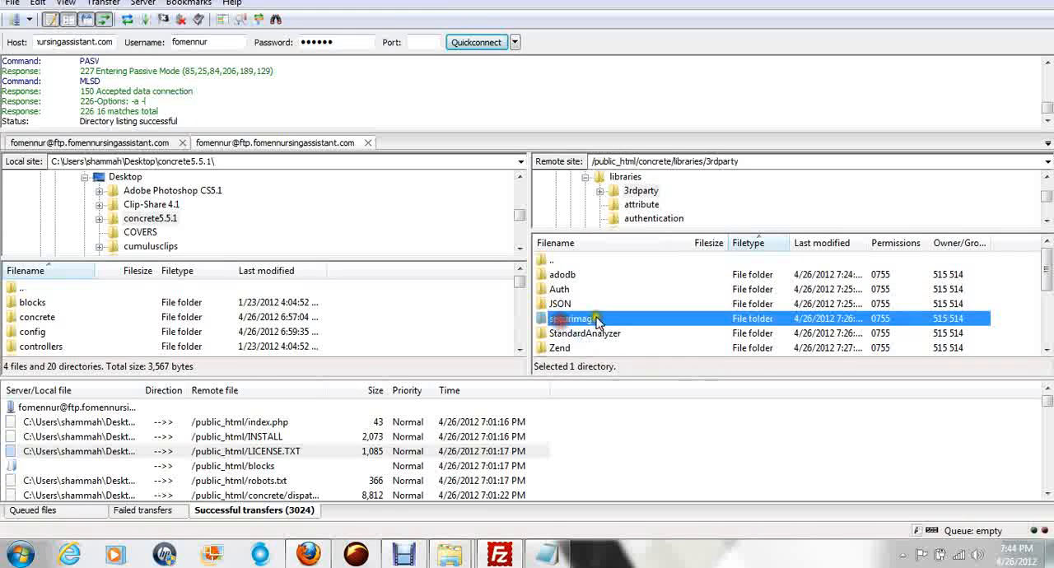
scroll(602, 319, down, 2)
scroll(609, 305, down, 1)
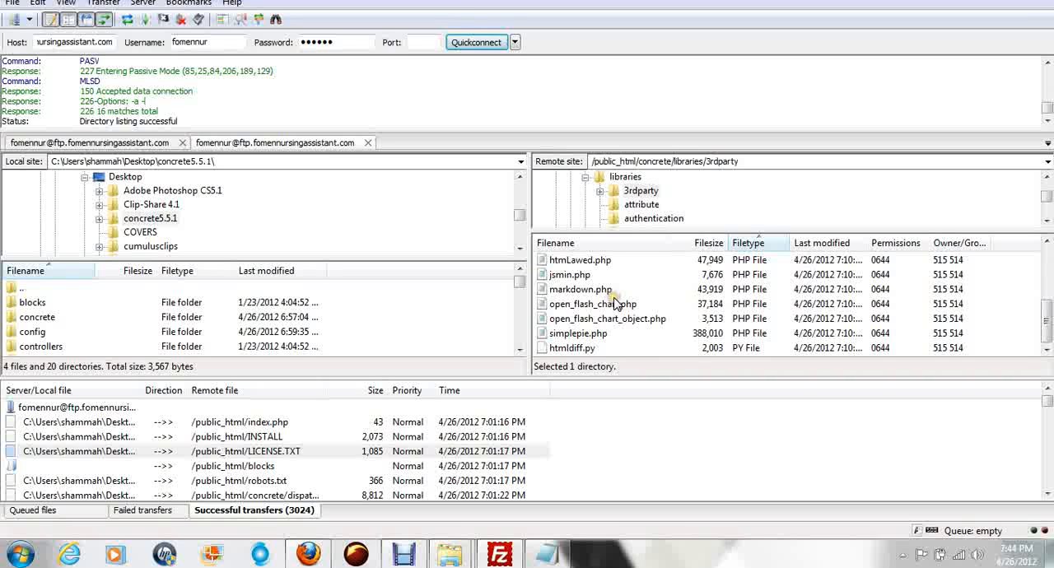
click(572, 350)
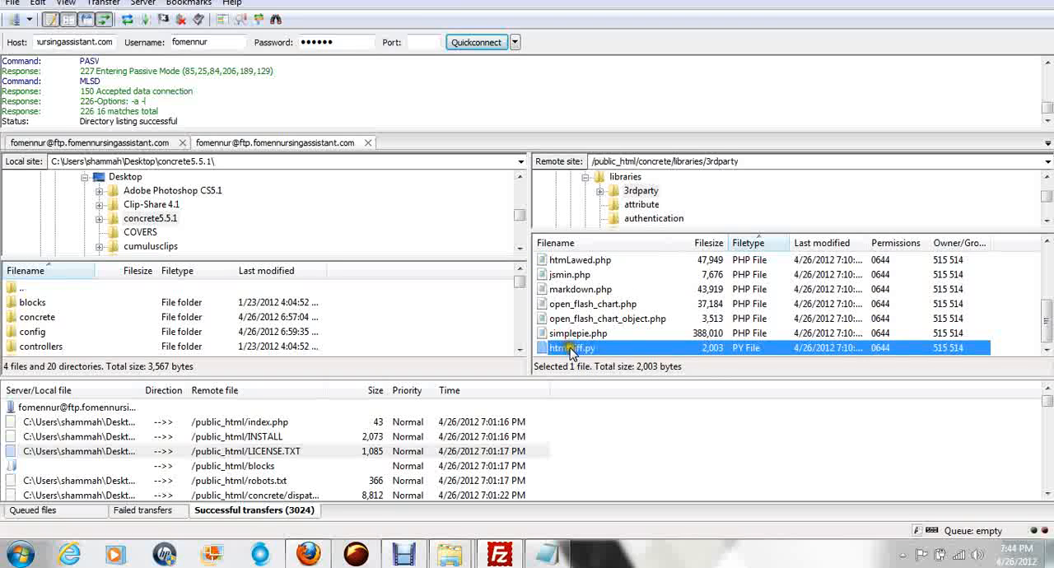
right_click(571, 349)
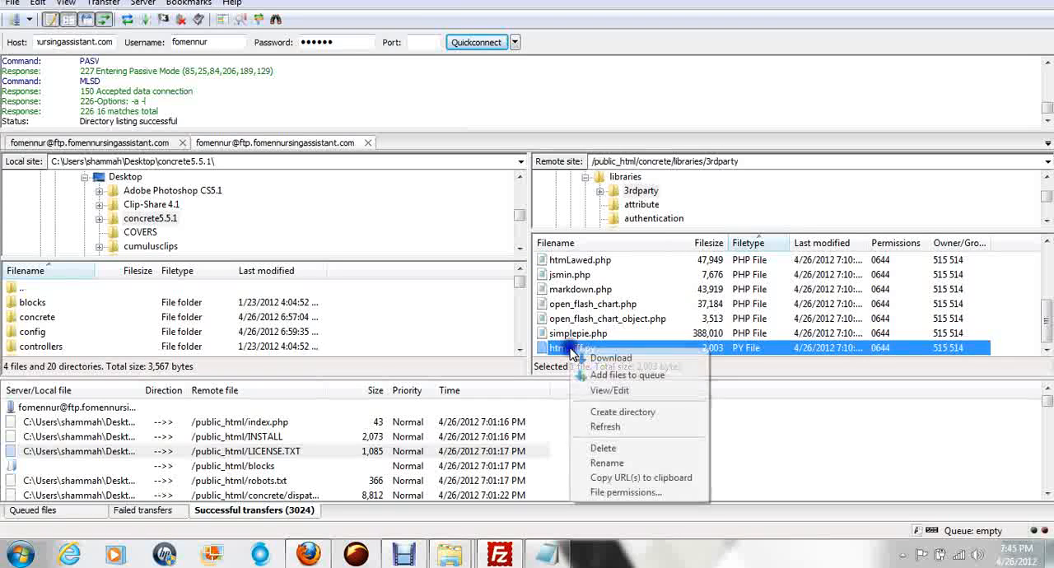
click(626, 492)
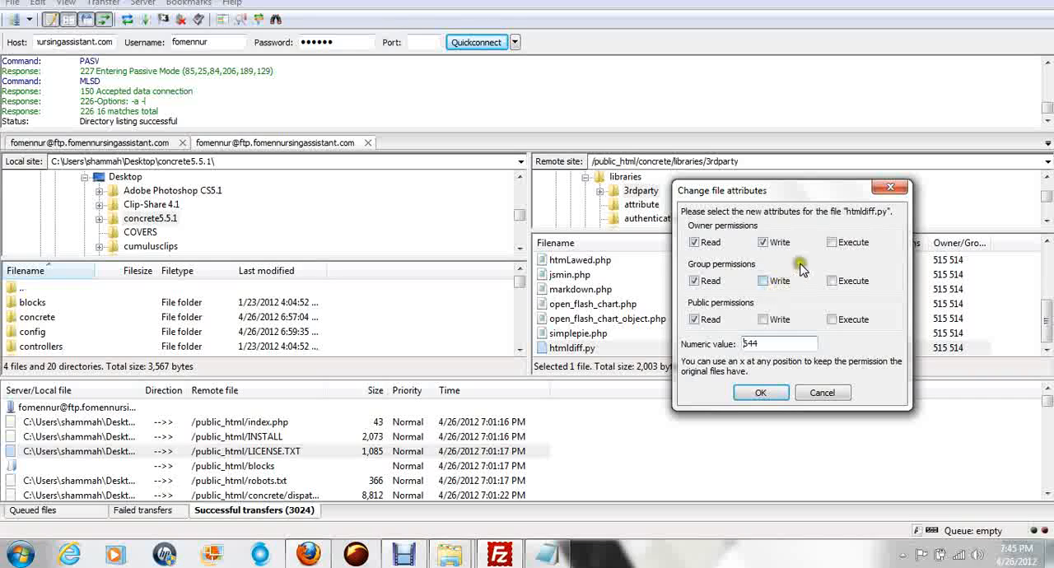
click(832, 242)
click(832, 281)
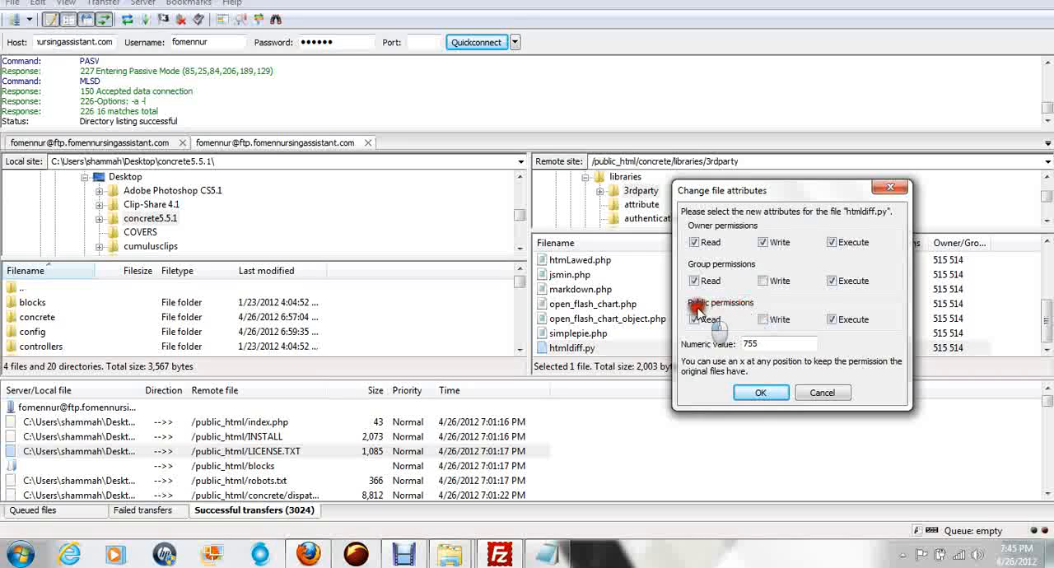
click(762, 393)
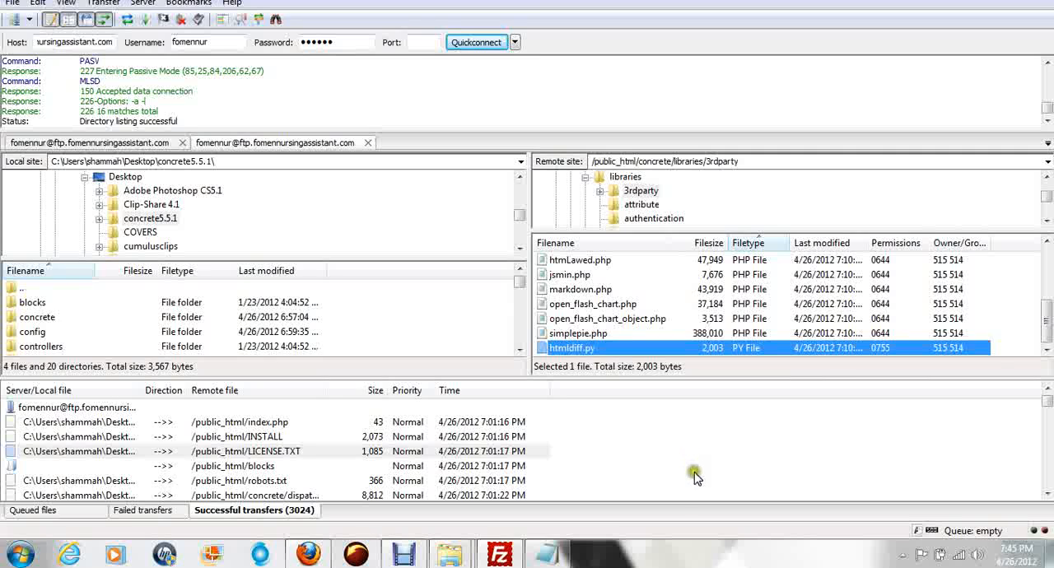
click(309, 554)
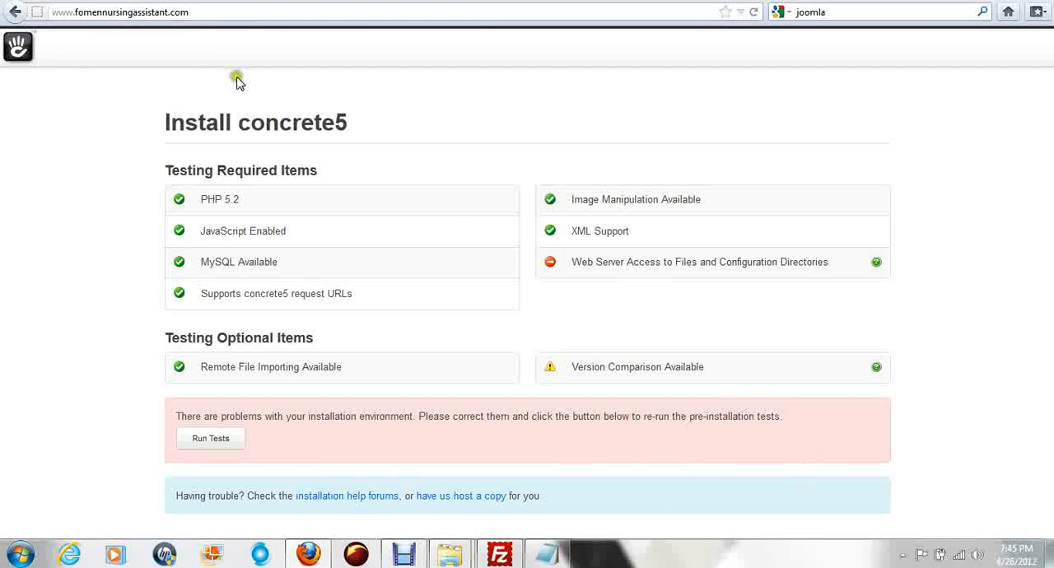
click(190, 12)
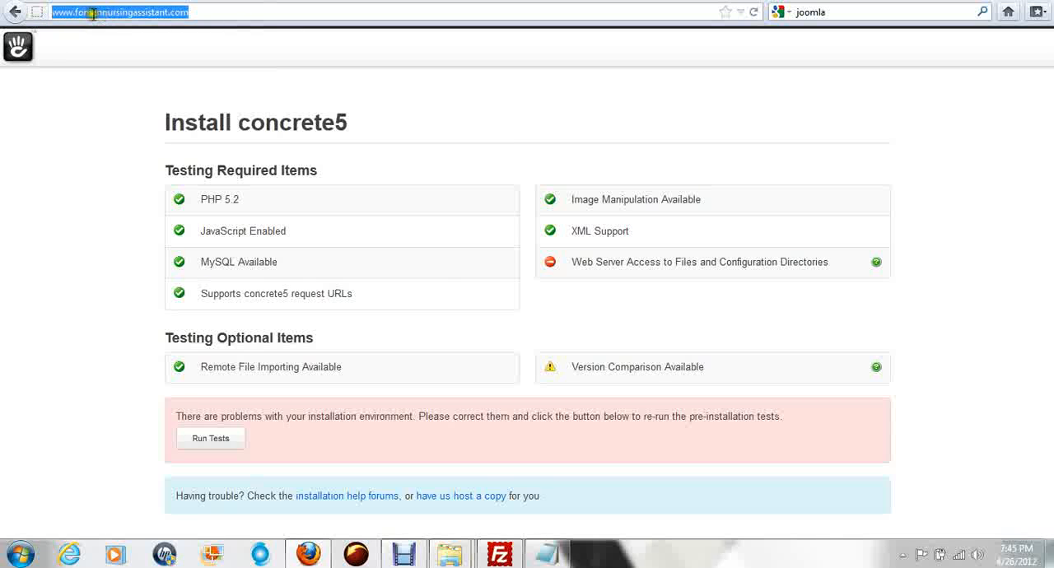
key(Return)
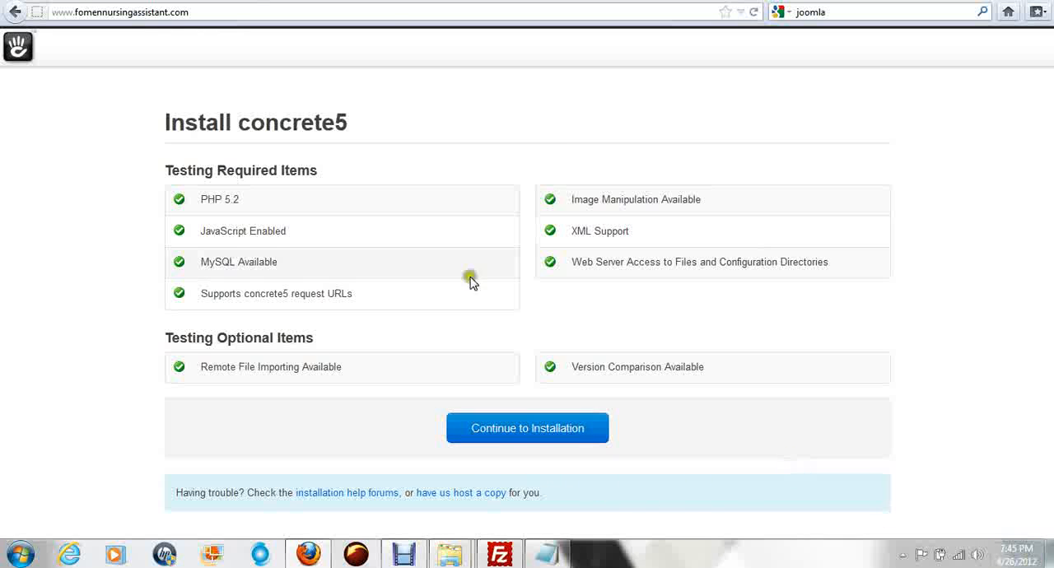
click(204, 14)
click(207, 14)
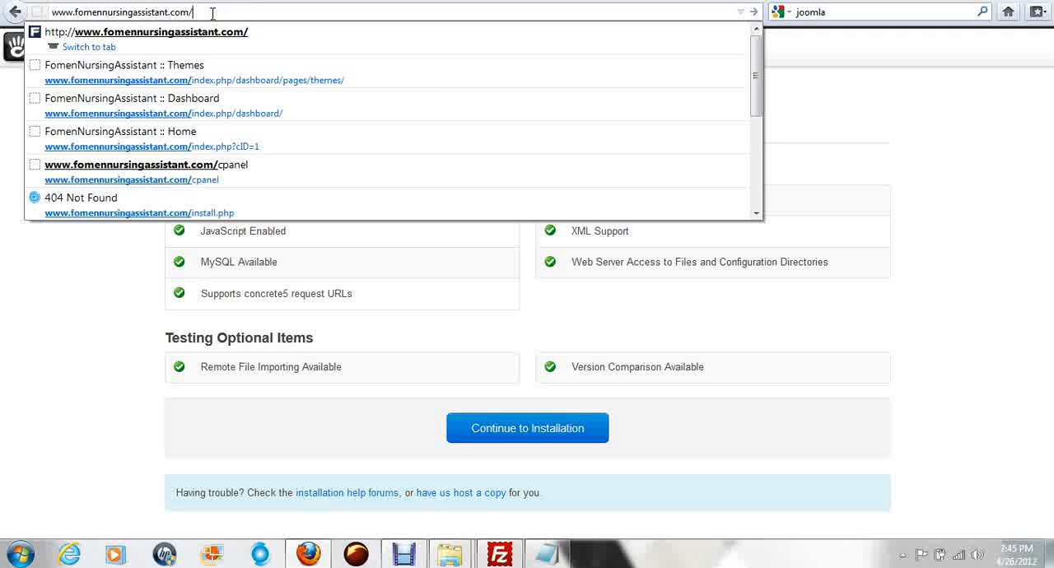
text(cpanel)
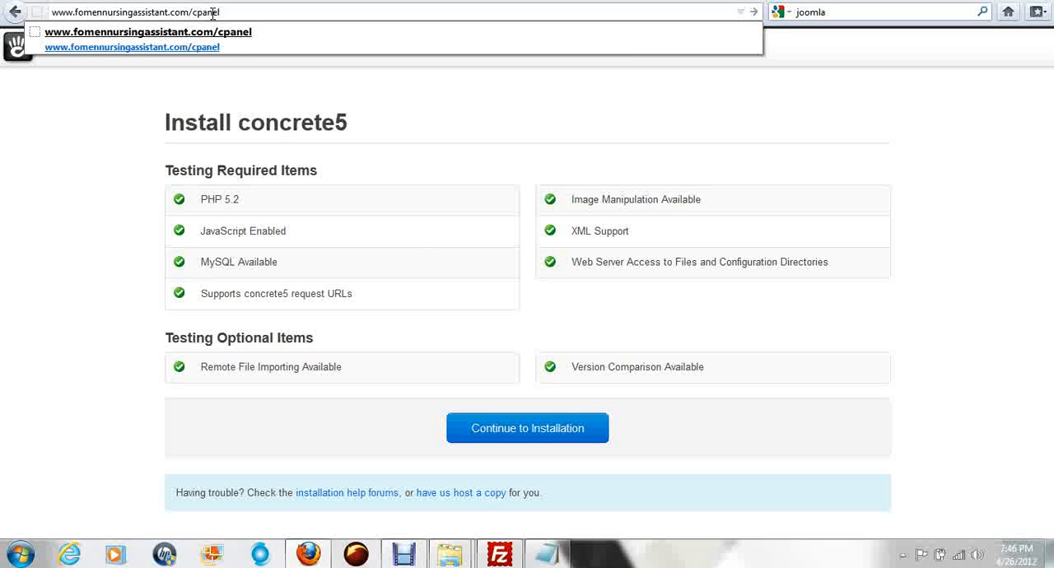
key(Return)
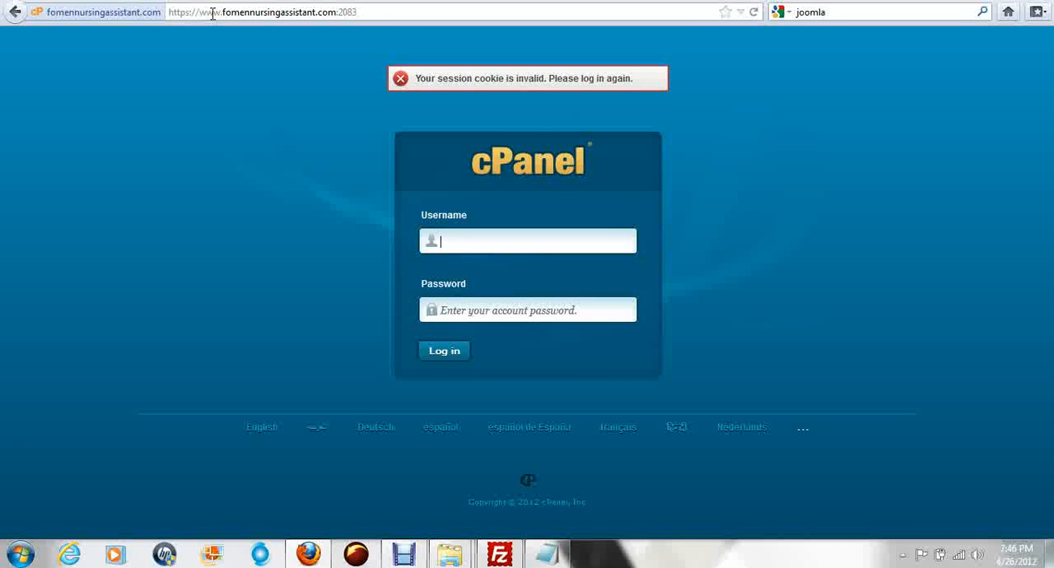
Step: Fill in the cPanel account username and compare it with the FTP username in FileZilla before returning to Firefox
text(fom)
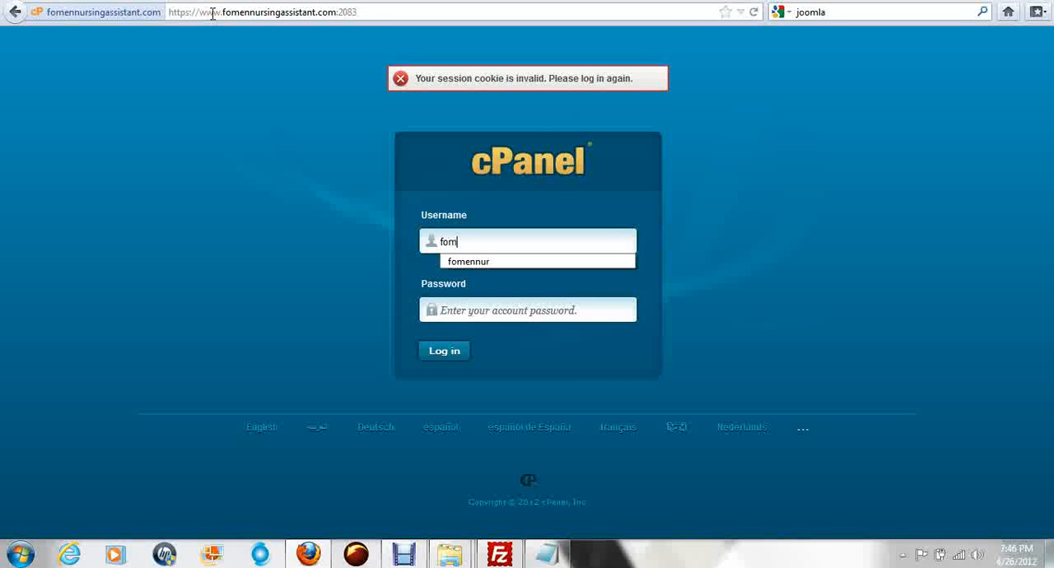
click(515, 261)
click(499, 553)
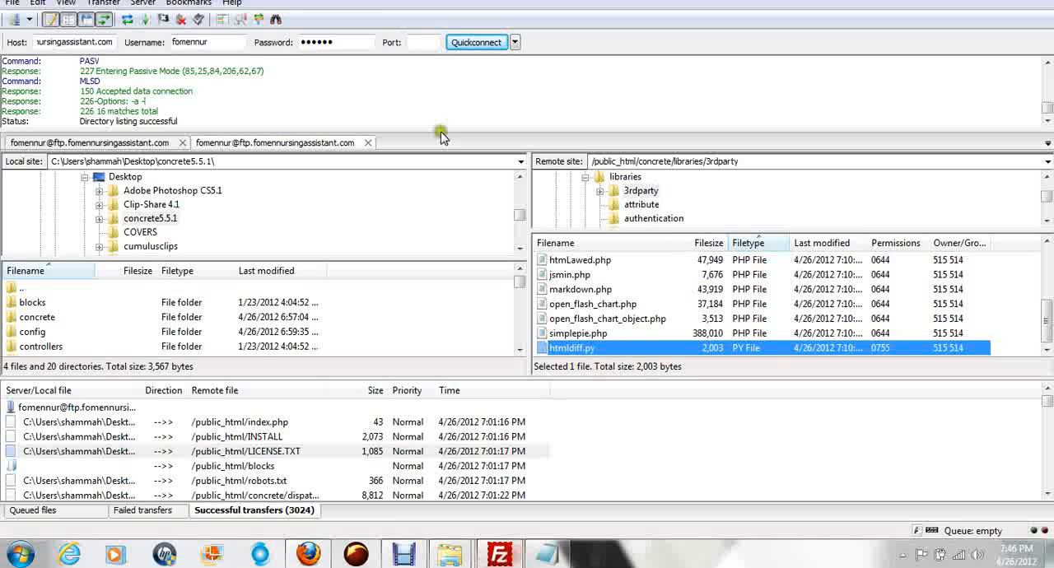
double_click(210, 42)
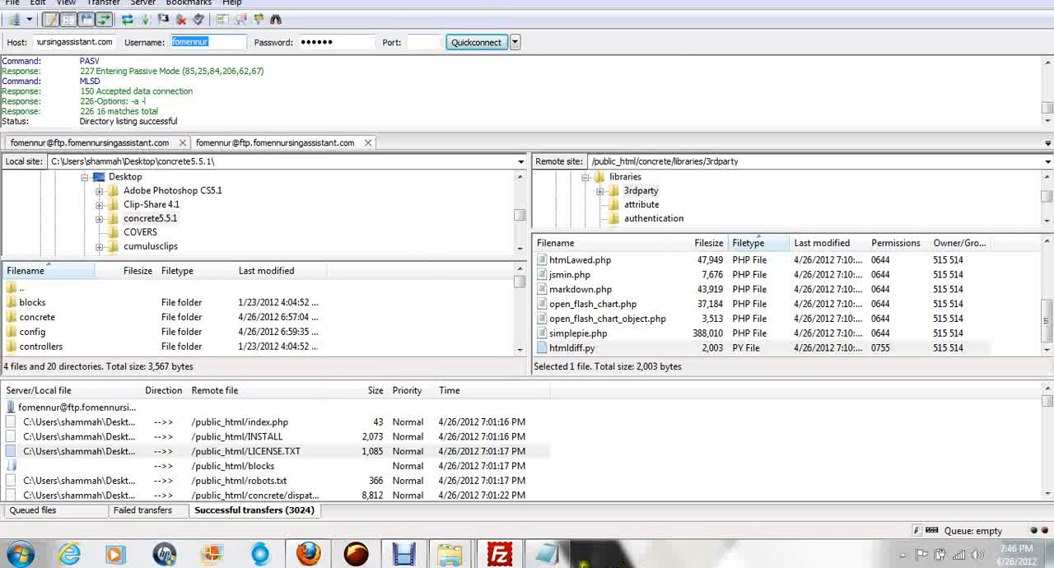
click(308, 554)
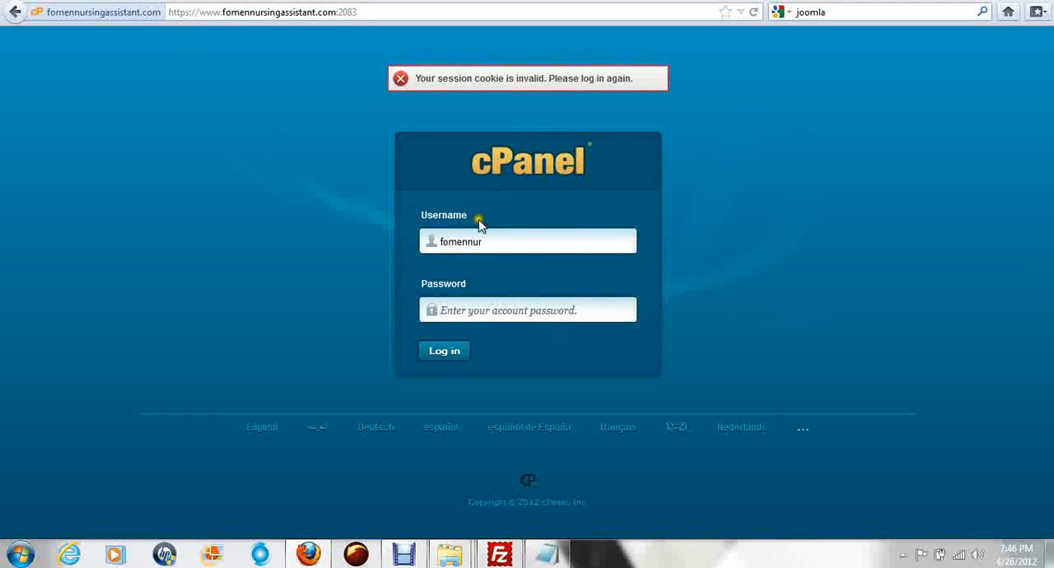
Step: Enter the account password, log in to cPanel and let the browser remember the password
click(487, 312)
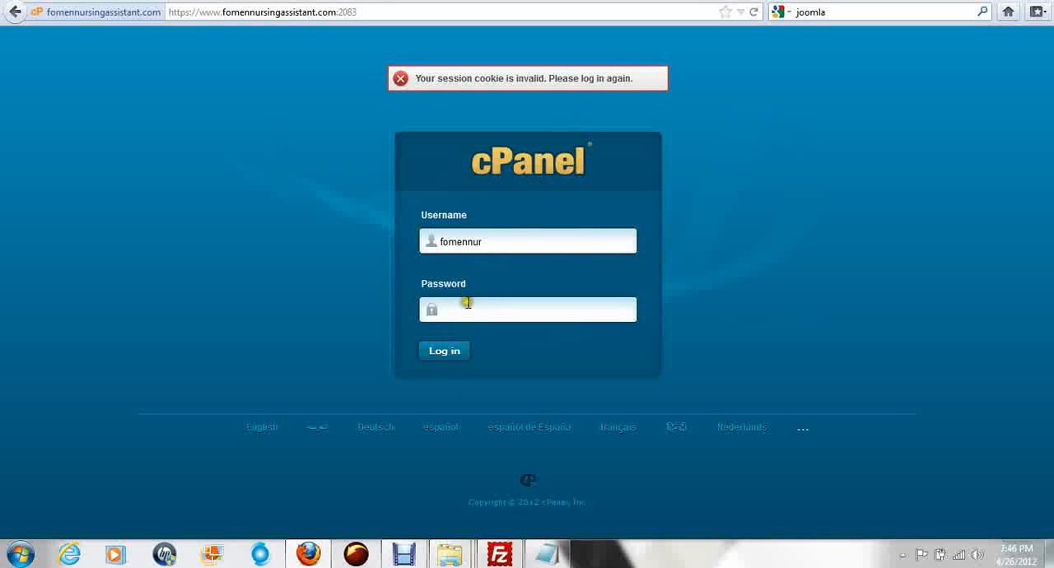
click(489, 305)
text(•)
key(Return)
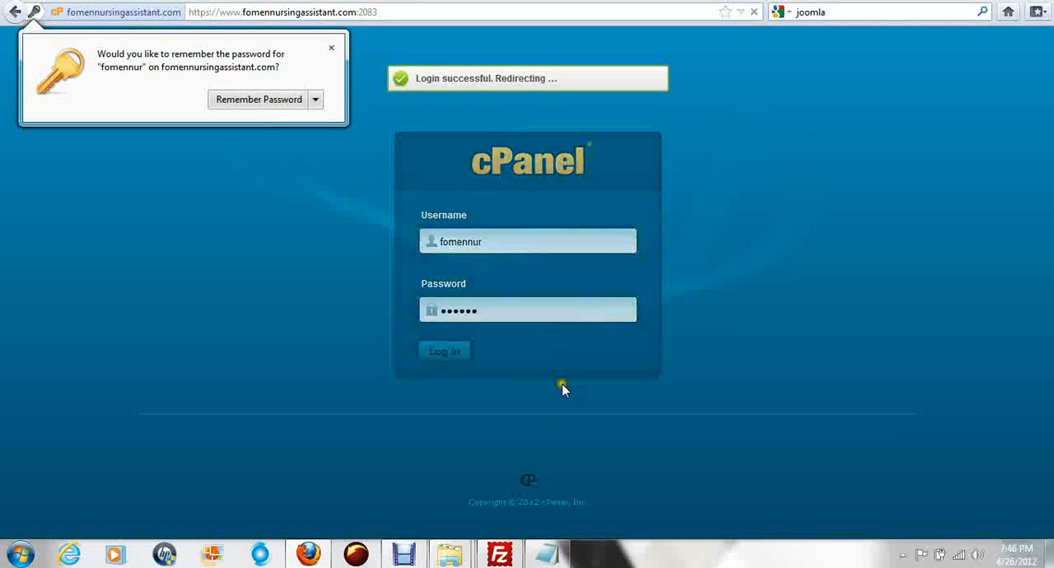
click(271, 100)
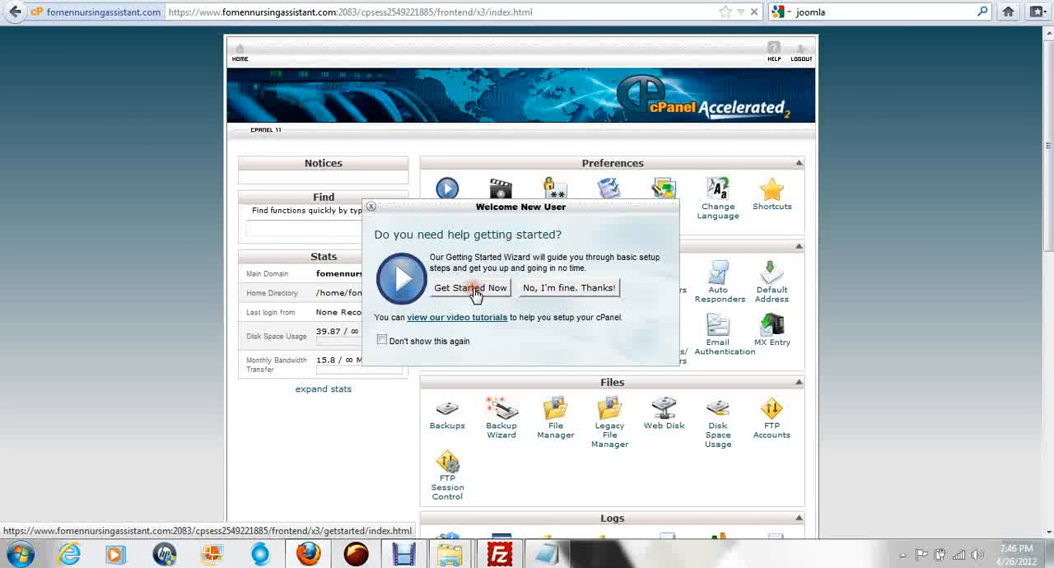
Step: Leave the Getting Started Wizard for the cPanel home page and open MySQL Databases
click(473, 290)
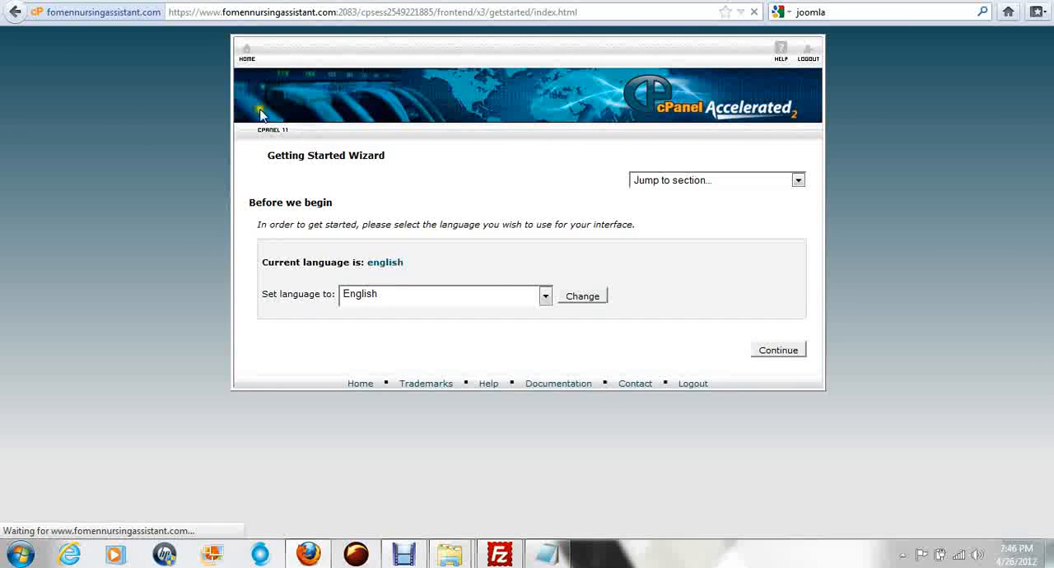
click(245, 59)
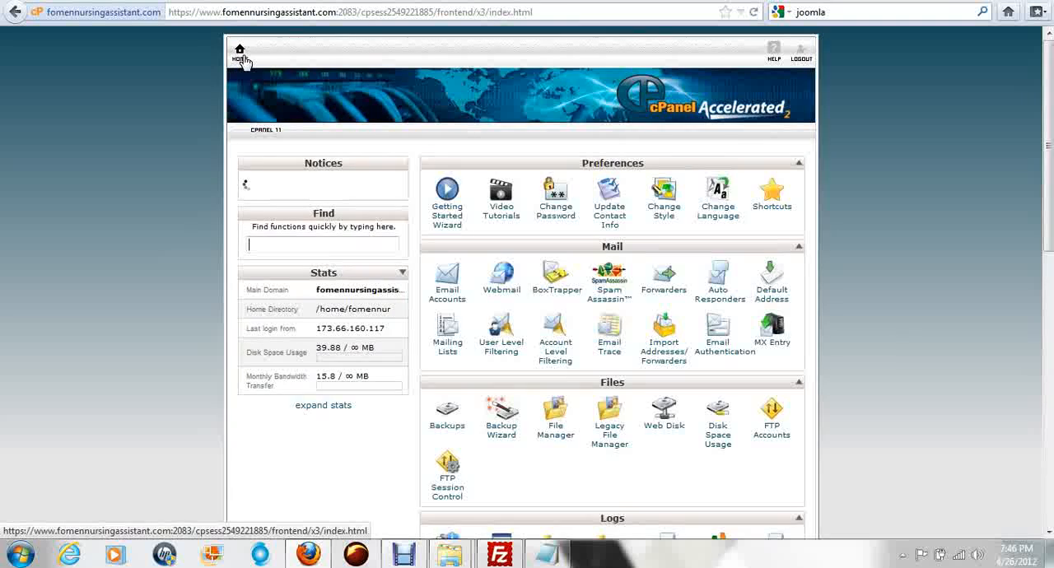
scroll(953, 305, down, 5)
scroll(647, 325, down, 8)
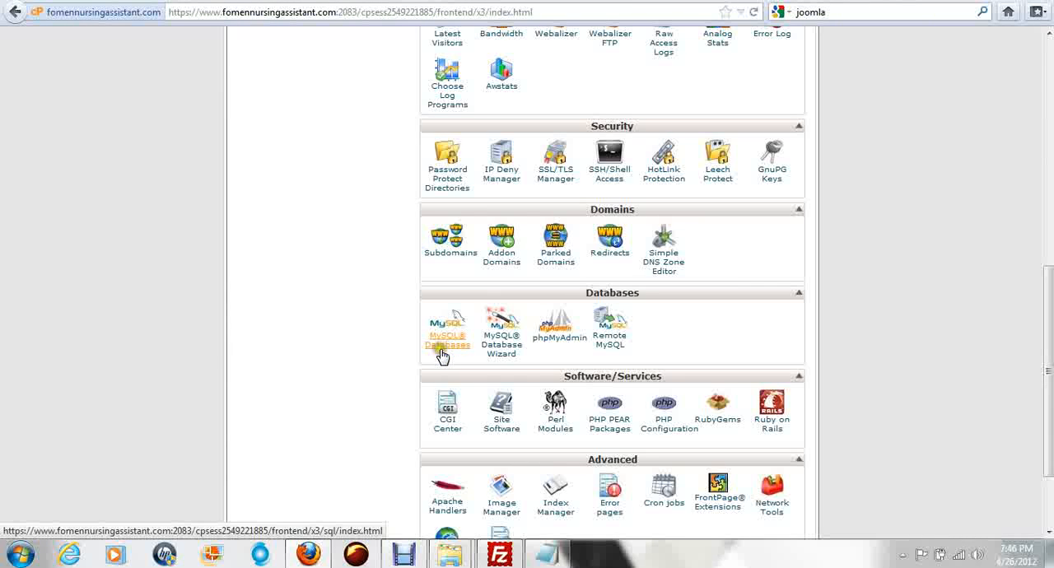
click(445, 353)
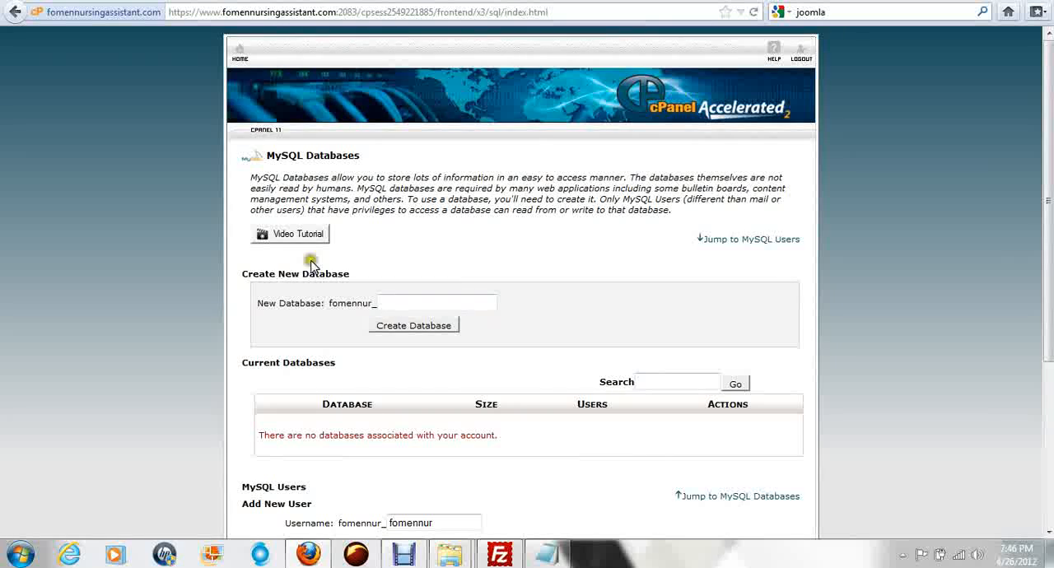
Step: Copy the database name part c0ncrete5 from the MySQL notes in Notepad and return to the MySQL Databases page
click(389, 304)
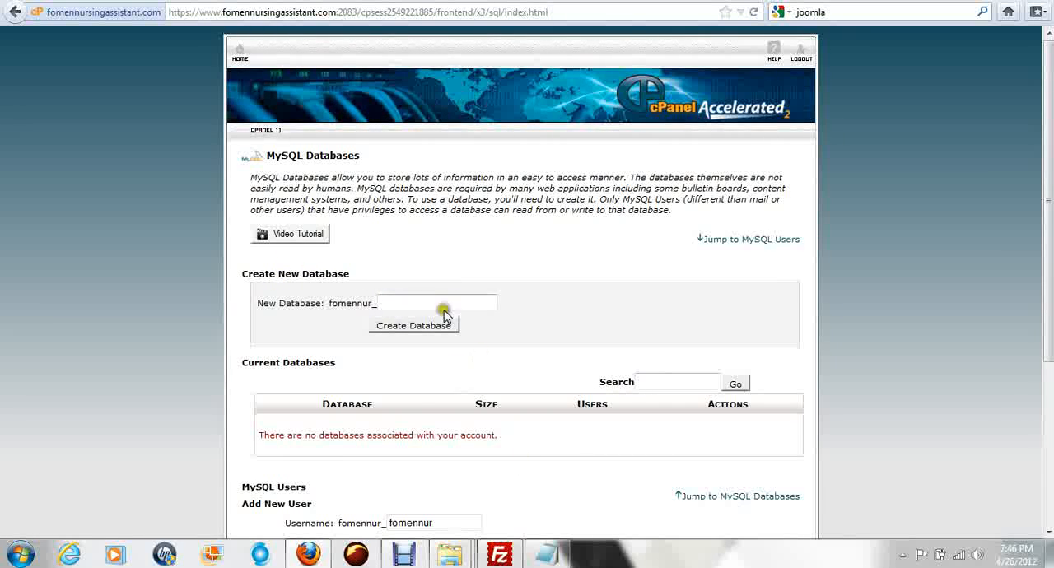
click(557, 560)
right_click(404, 112)
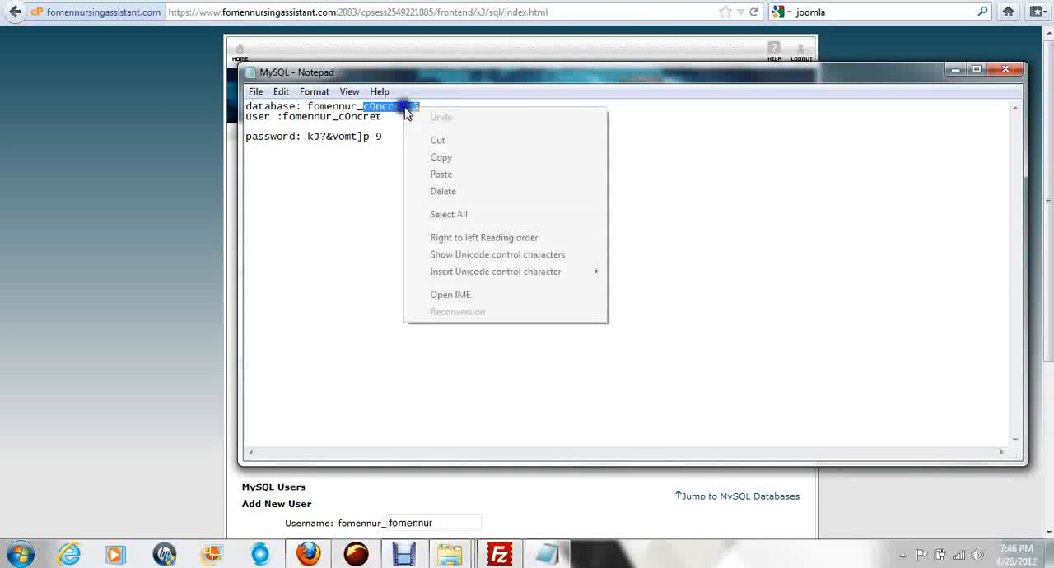
click(447, 160)
click(193, 303)
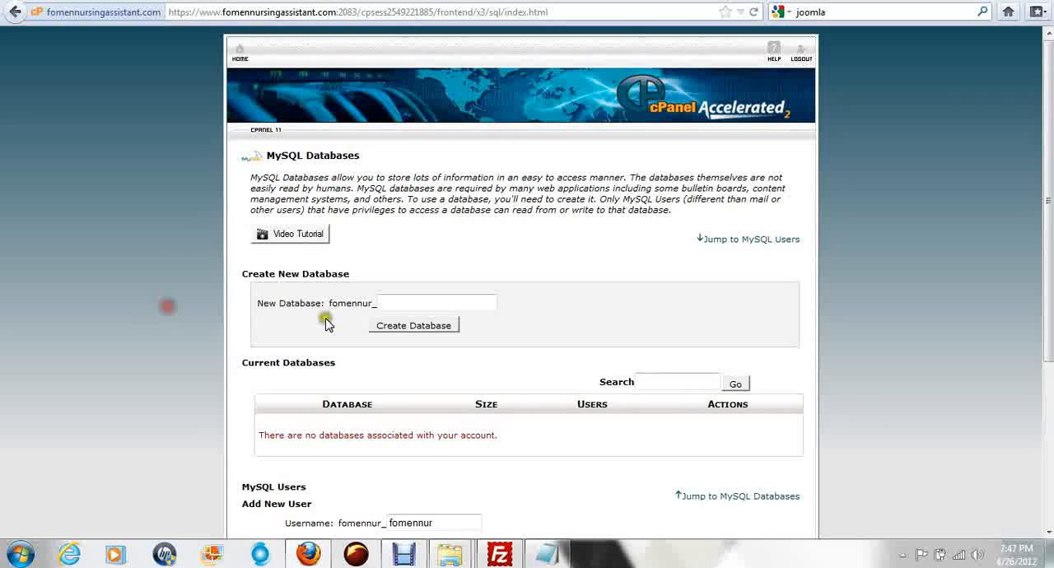
Step: Create a new MySQL database with the copied name c0ncrete5 and return to the MySQL Databases page
click(395, 303)
right_click(397, 302)
click(455, 372)
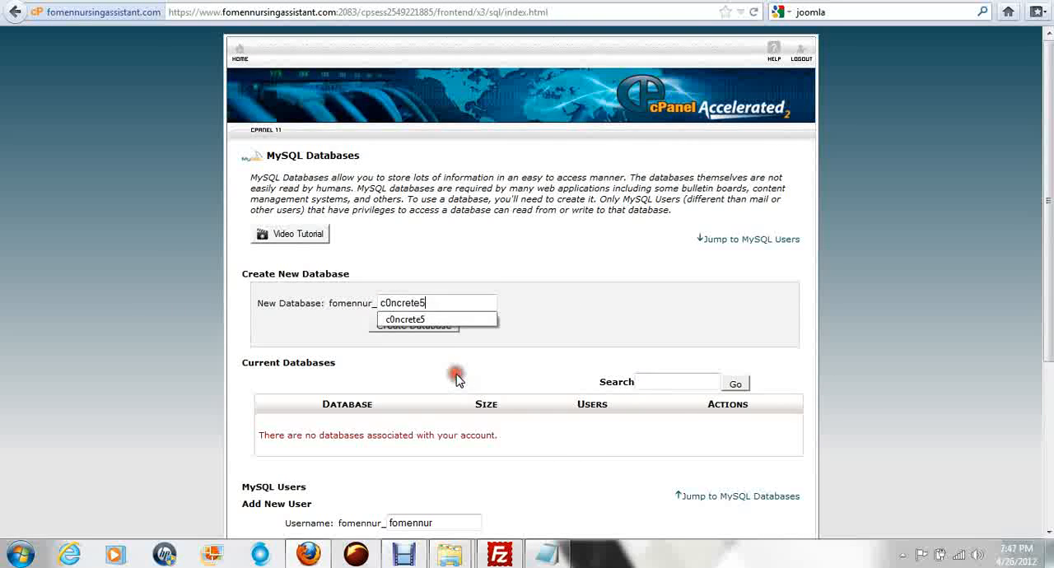
click(356, 336)
click(406, 327)
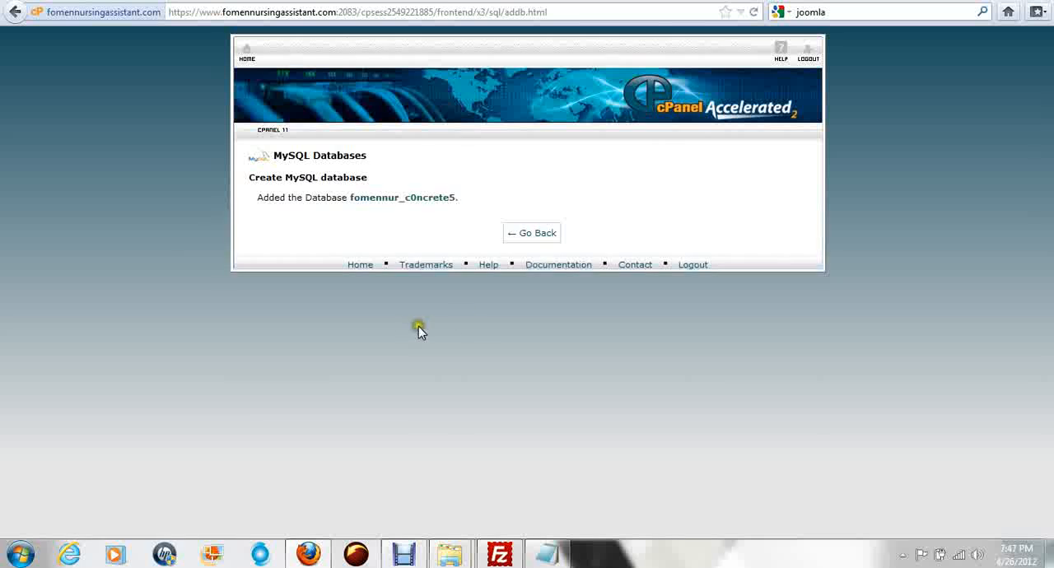
click(528, 236)
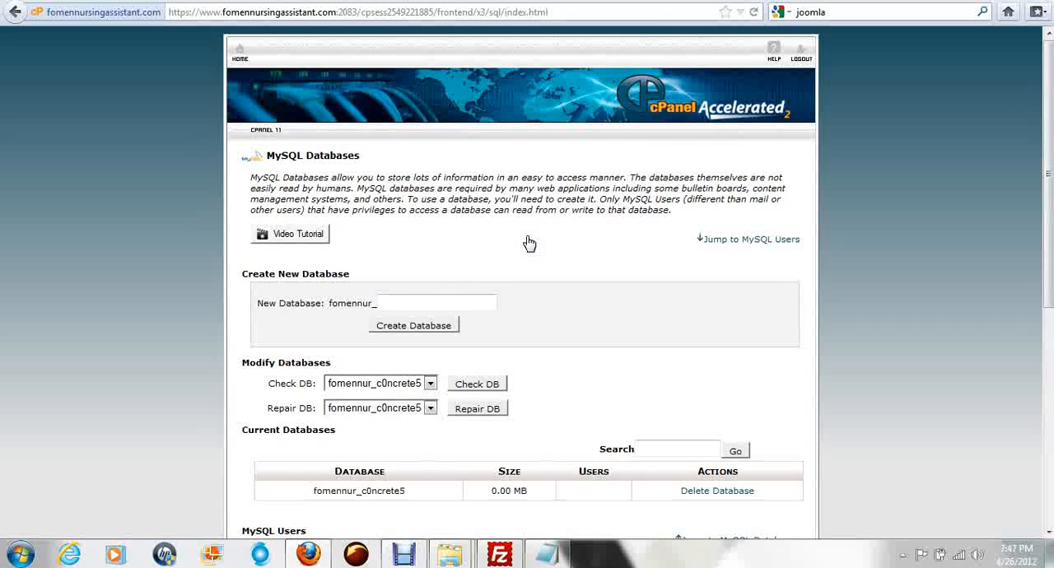
Step: Copy the database user name part c0ncret from the MySQL notes in Notepad
scroll(532, 239, down, 5)
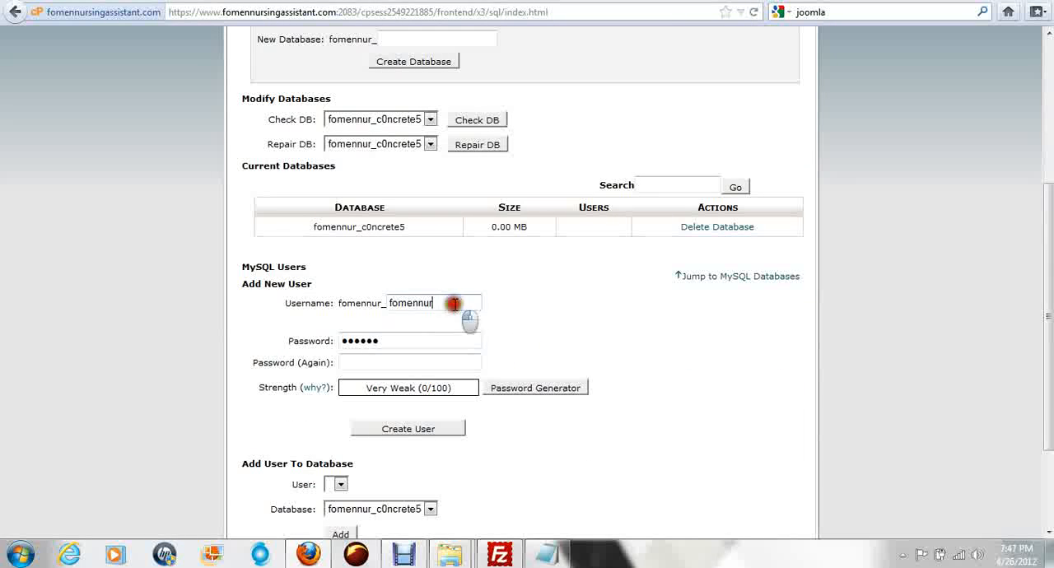
click(455, 302)
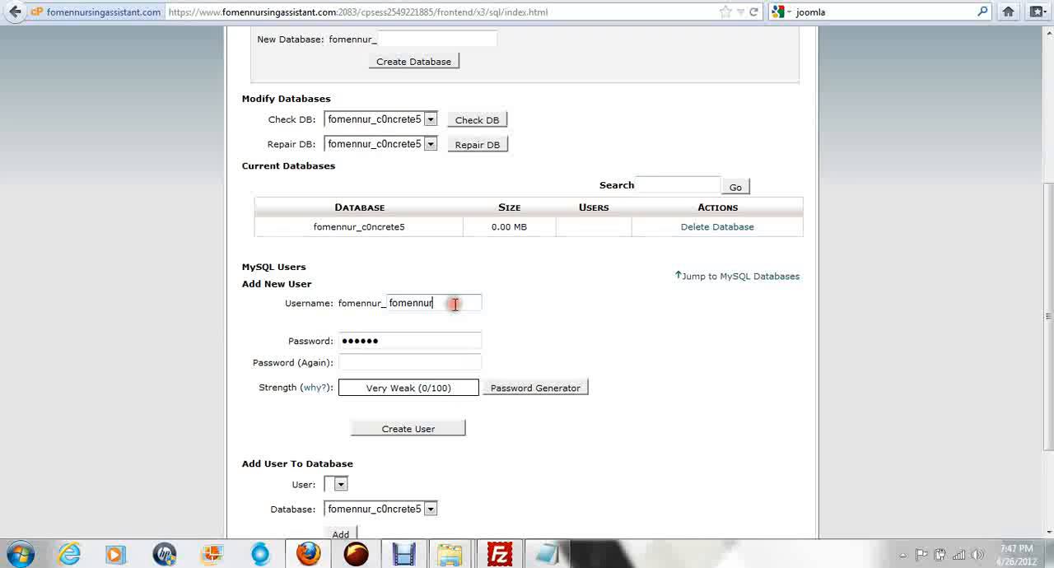
click(547, 553)
click(385, 116)
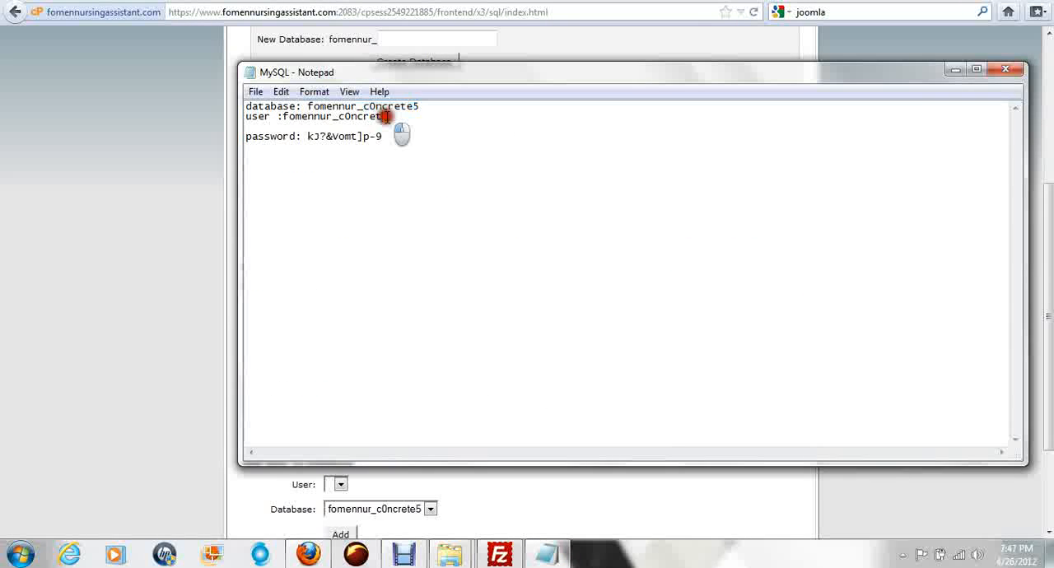
drag(385, 116, 358, 123)
right_click(359, 124)
click(403, 172)
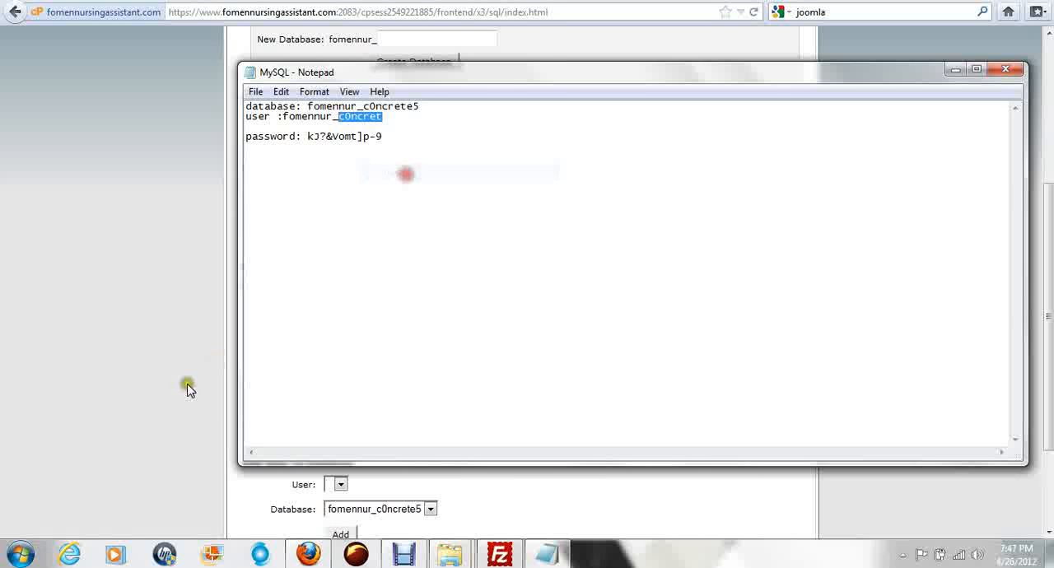
Step: Replace the username of the new MySQL user in cPanel with the copied c0ncret
click(234, 366)
drag(438, 301, 405, 303)
right_click(406, 303)
click(445, 371)
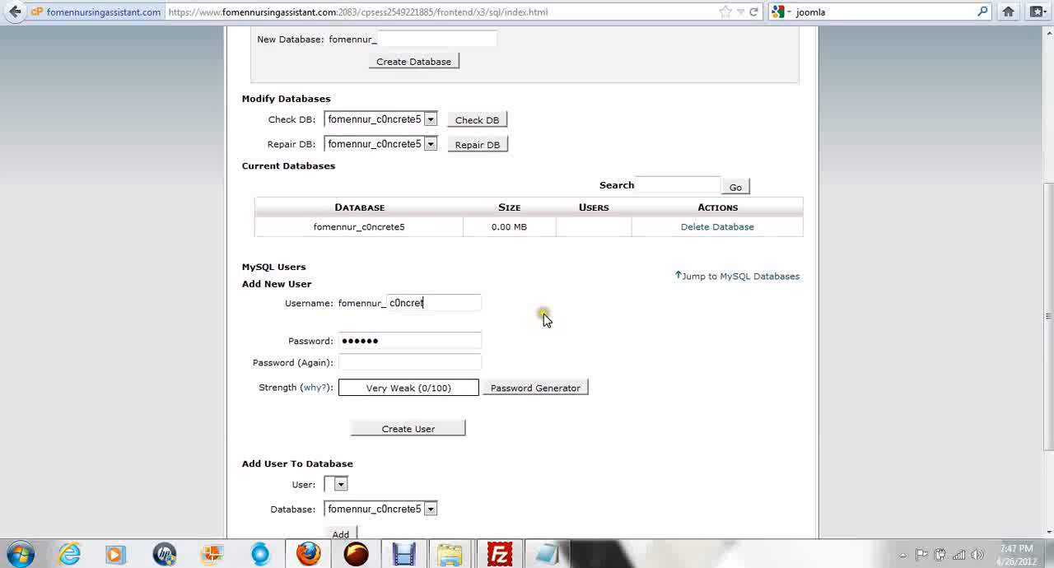
Step: Copy the database user's password from the MySQL notes in Notepad and return to the MySQL Databases page
click(558, 560)
drag(379, 135, 309, 137)
right_click(329, 137)
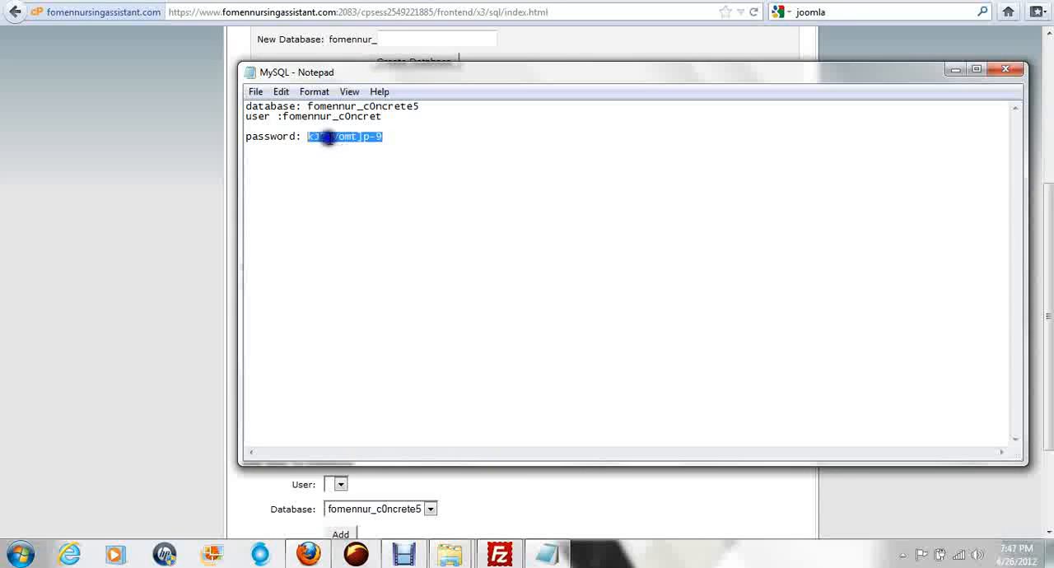
click(387, 191)
click(188, 309)
Step: Replace the new MySQL user's password with the copied password and enter it again in the confirmation field
click(387, 339)
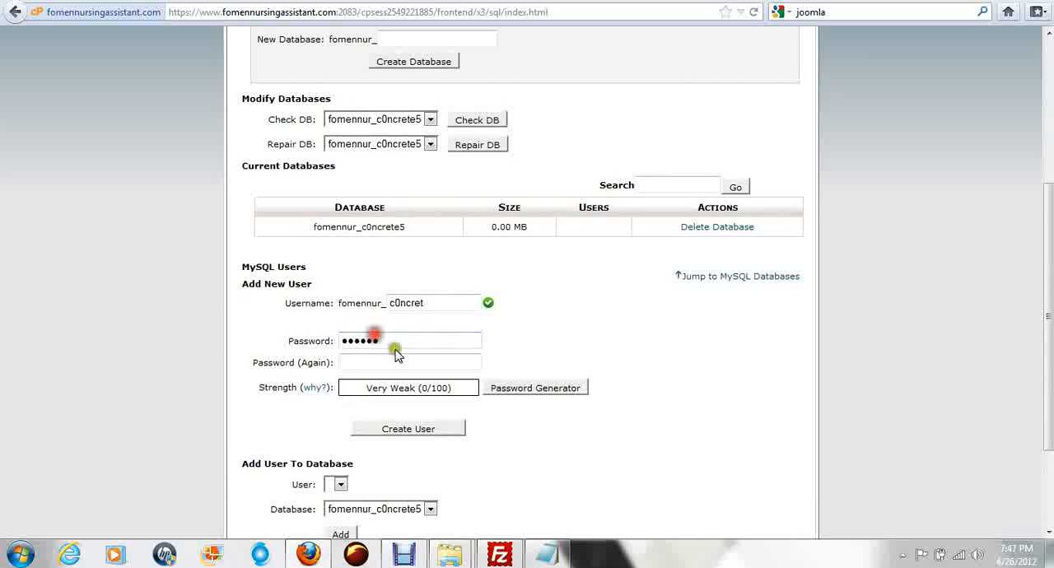
drag(406, 339, 329, 338)
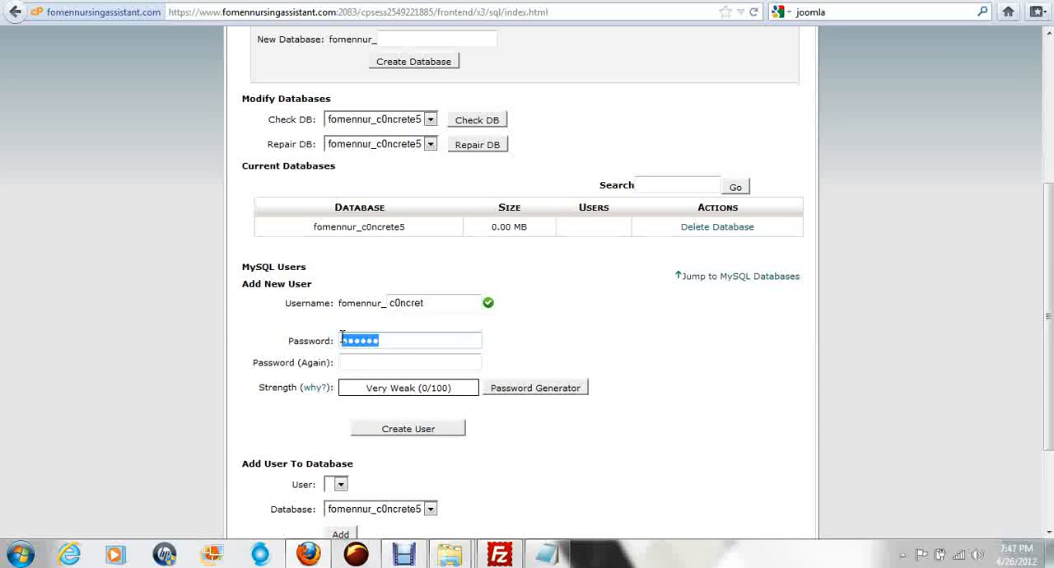
key(ctrl+v)
key(Tab)
key(ctrl+v)
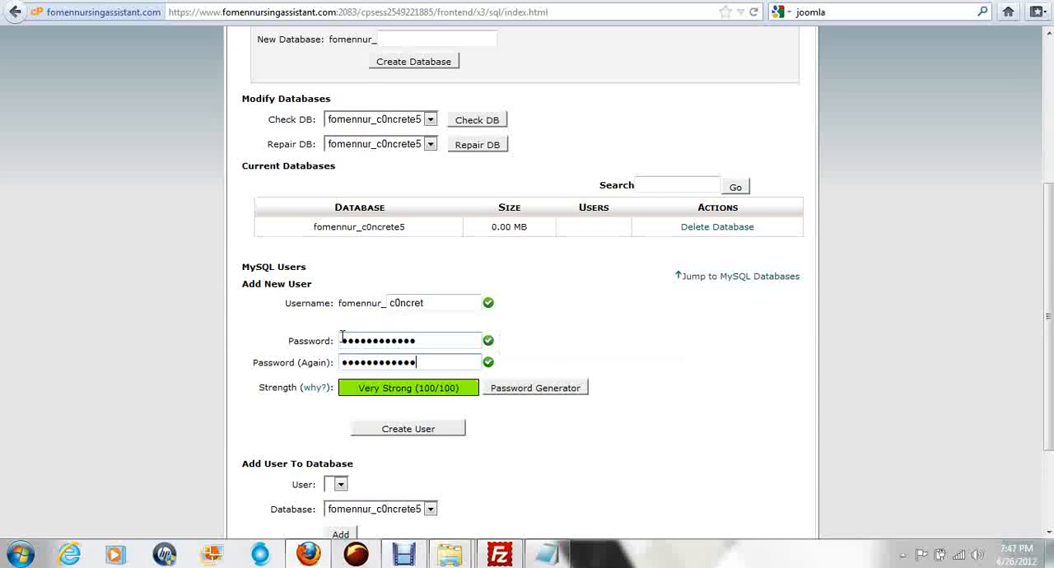
Step: Create the MySQL user, dismiss the browser's offer to remember the password, and return to the MySQL Databases page
click(401, 429)
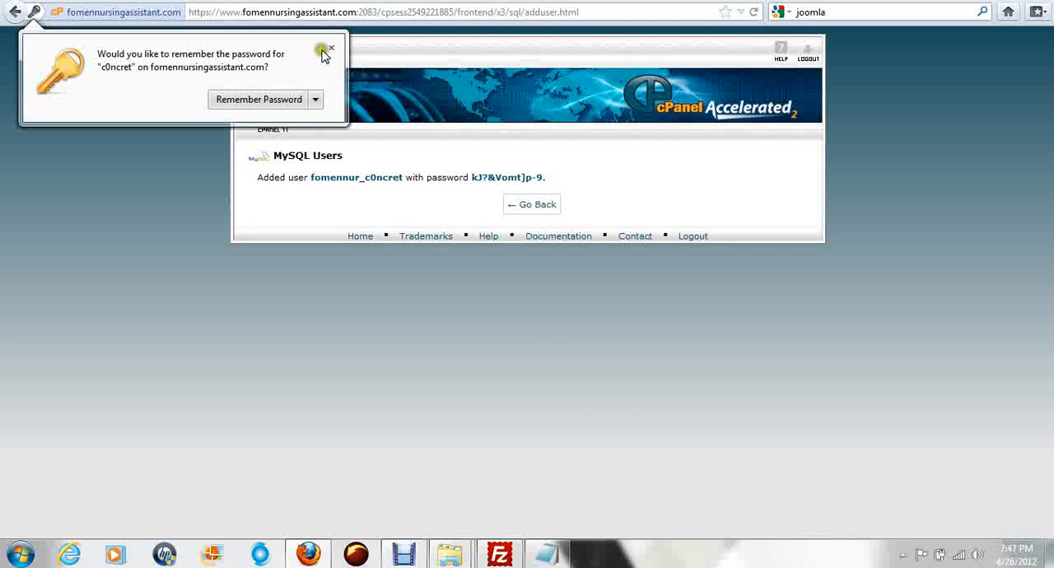
click(332, 45)
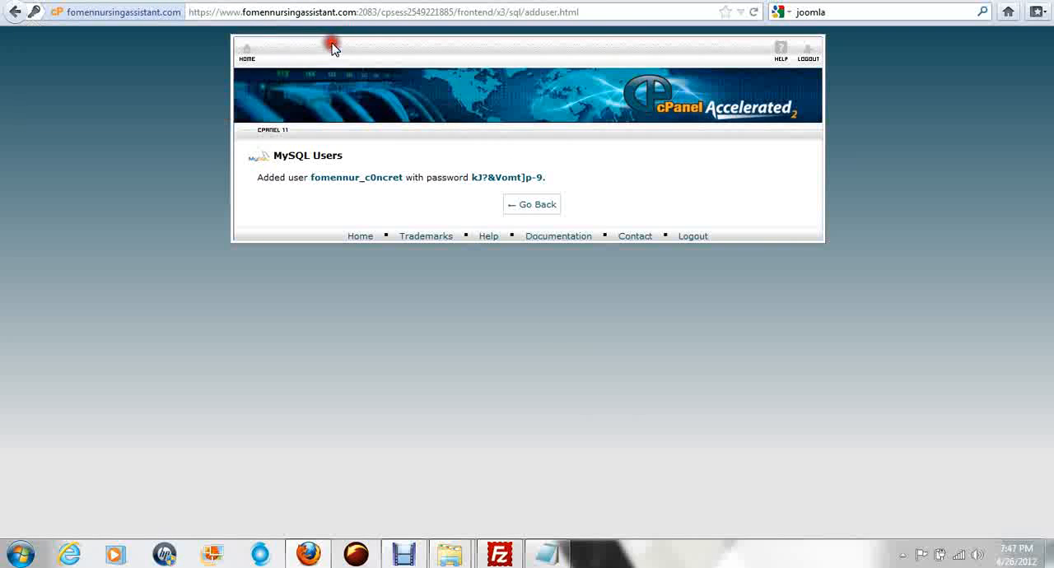
click(536, 210)
Step: Add the user fomennur_c0ncret to the database fomennur_c0ncrete5
scroll(516, 297, down, 5)
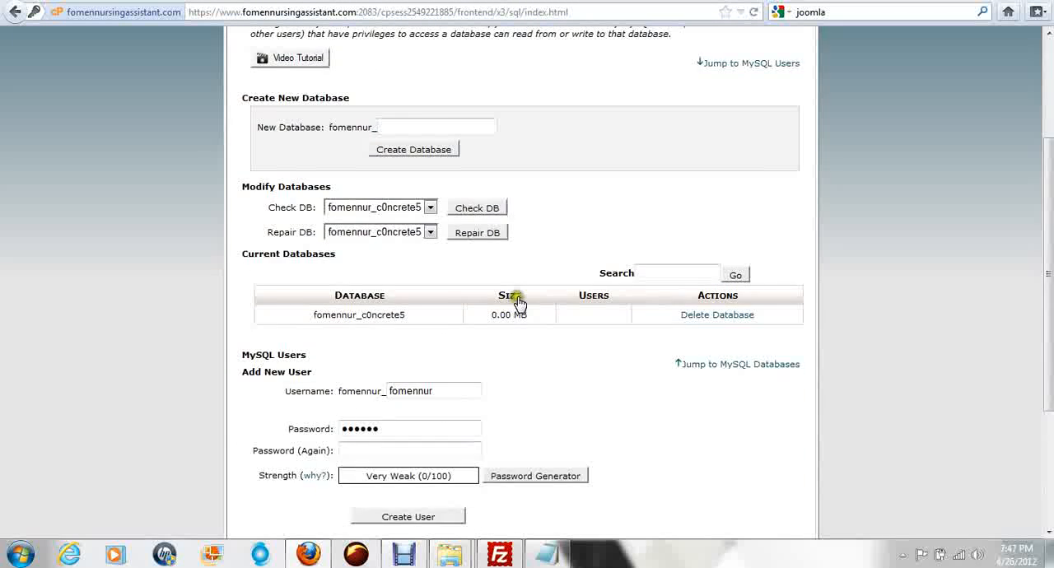
drag(404, 225, 305, 229)
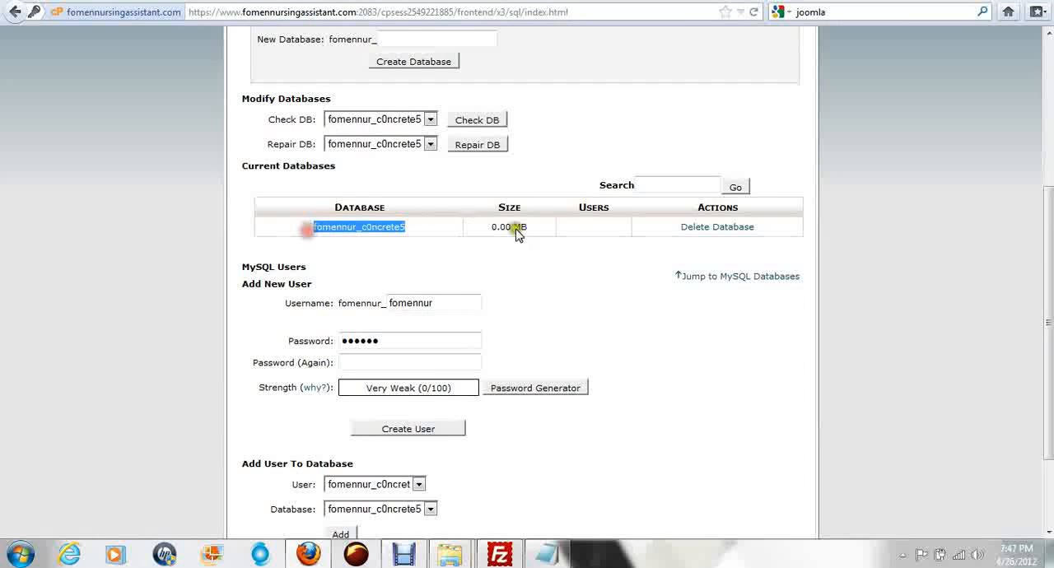
scroll(638, 288, down, 3)
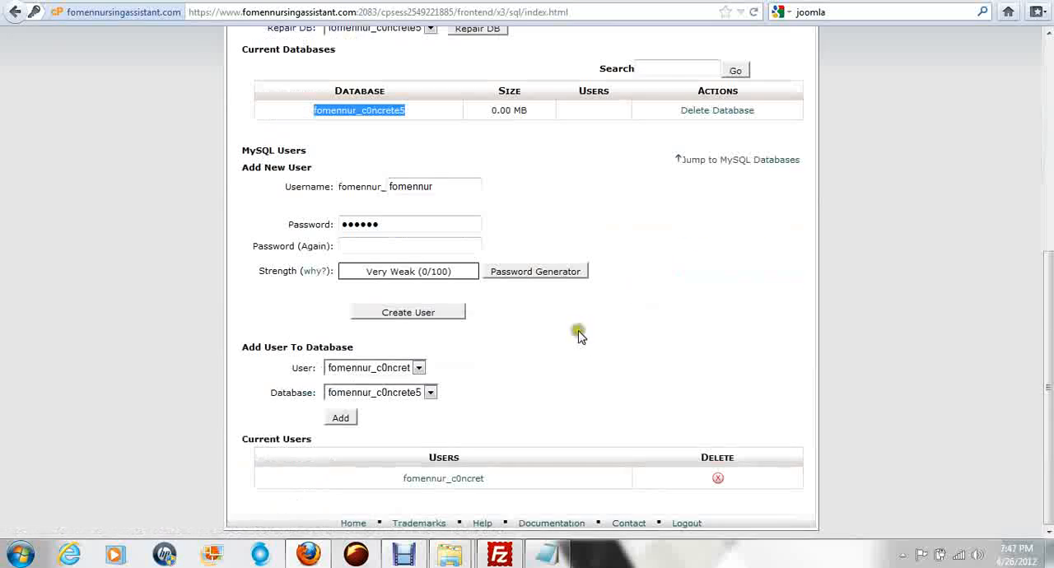
click(495, 484)
drag(495, 484, 400, 479)
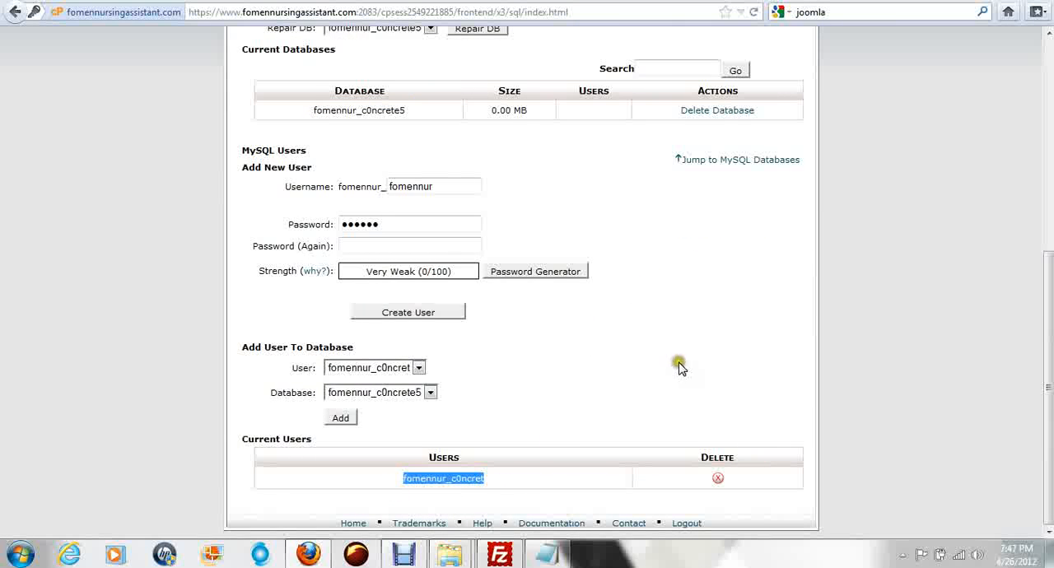
click(340, 417)
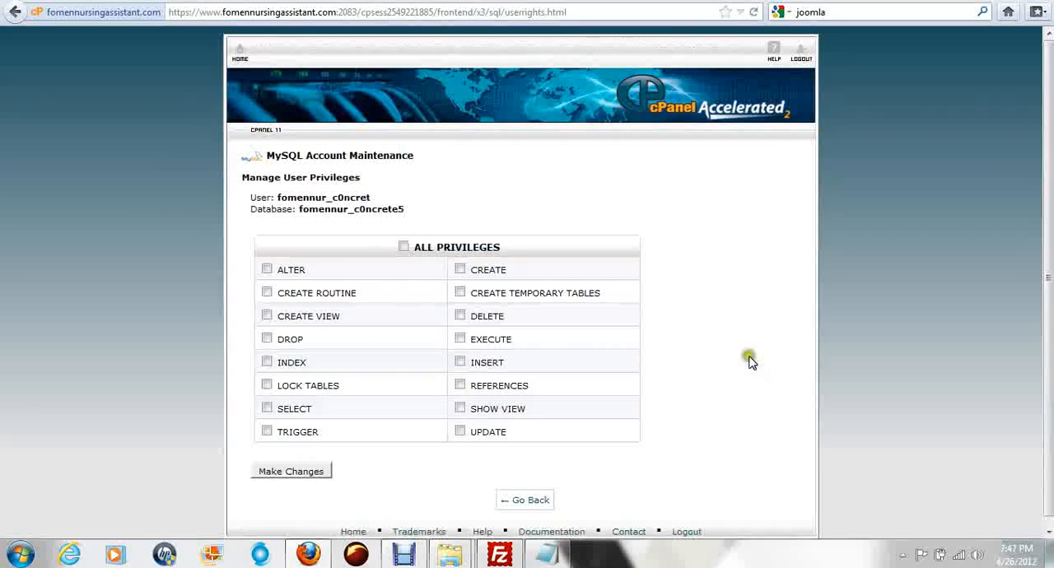
click(428, 252)
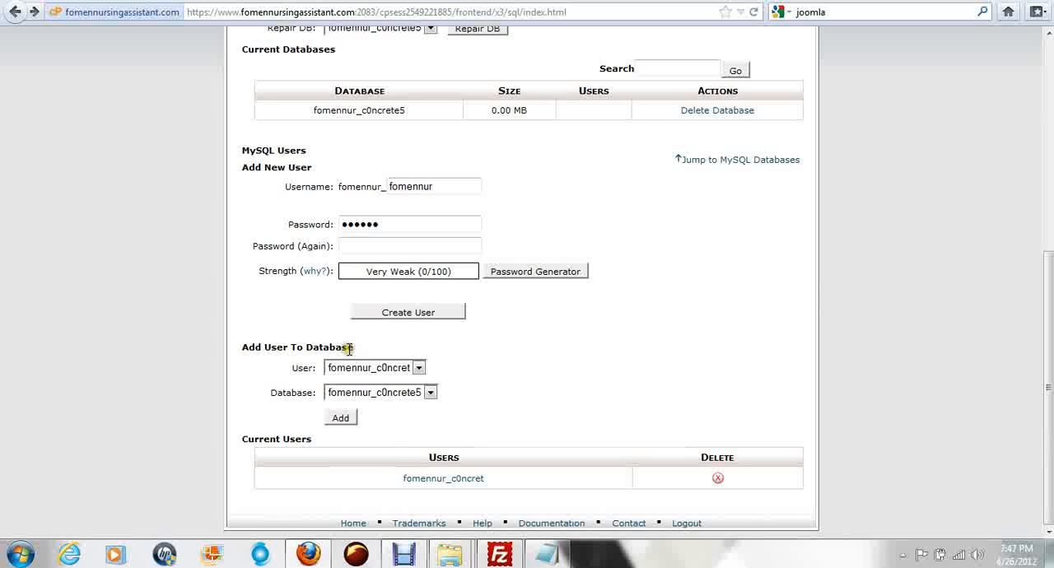
click(347, 420)
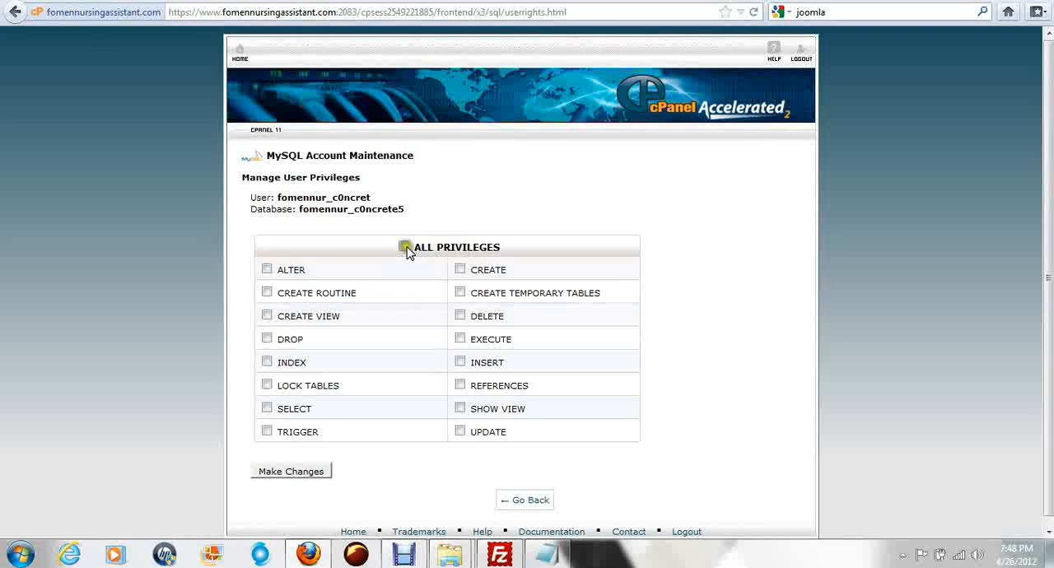
Step: Grant the user ALL PRIVILEGES on the database, save the changes and return to the MySQL Databases page
click(405, 247)
click(519, 245)
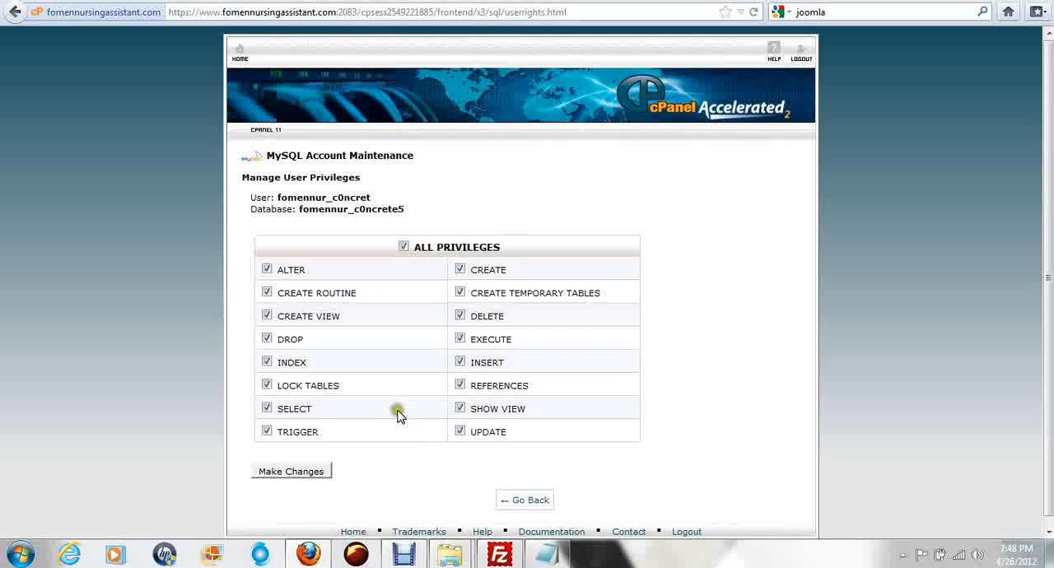
scroll(451, 348, down, 1)
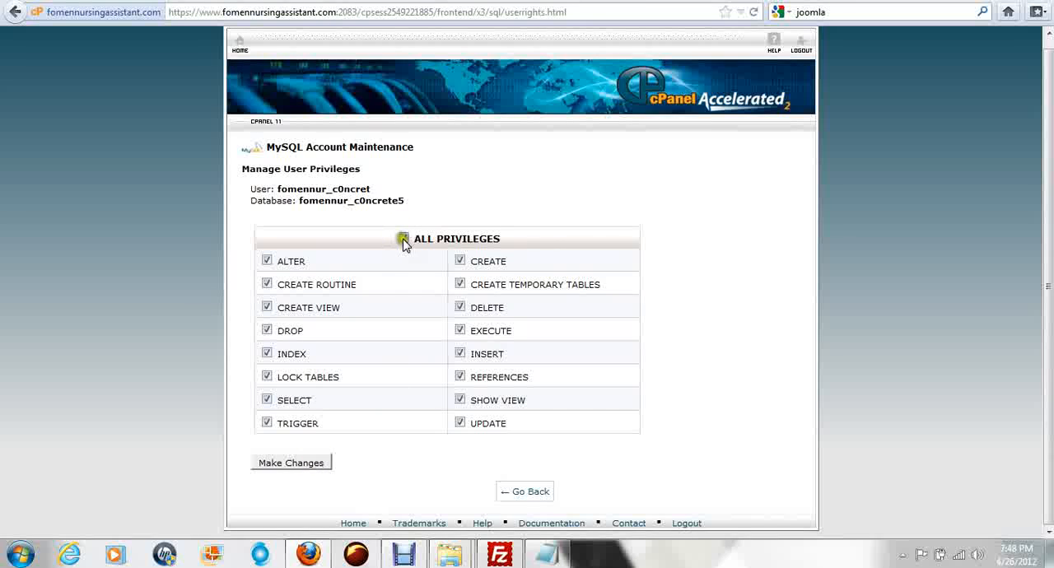
click(305, 467)
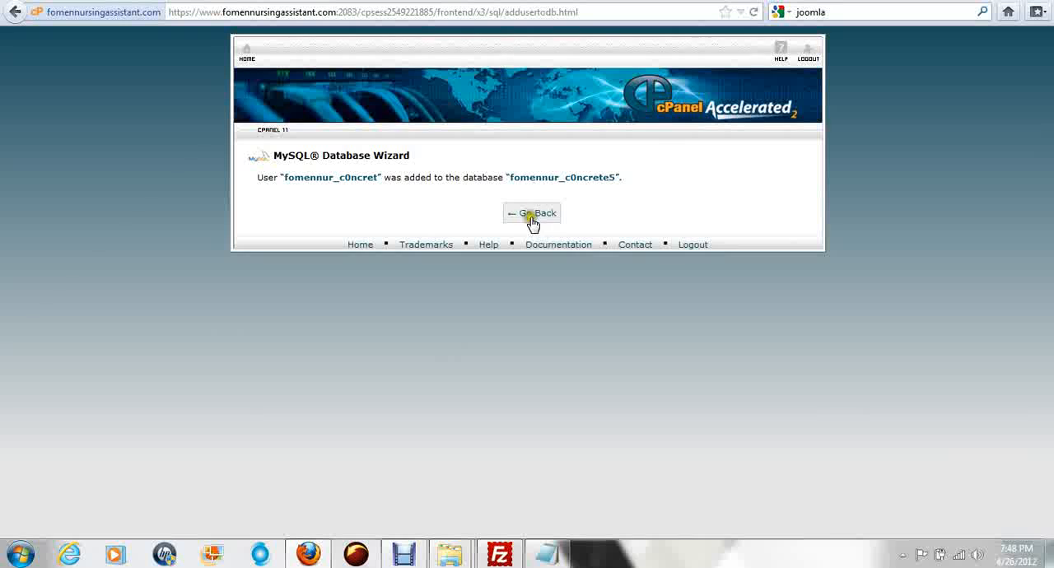
click(530, 218)
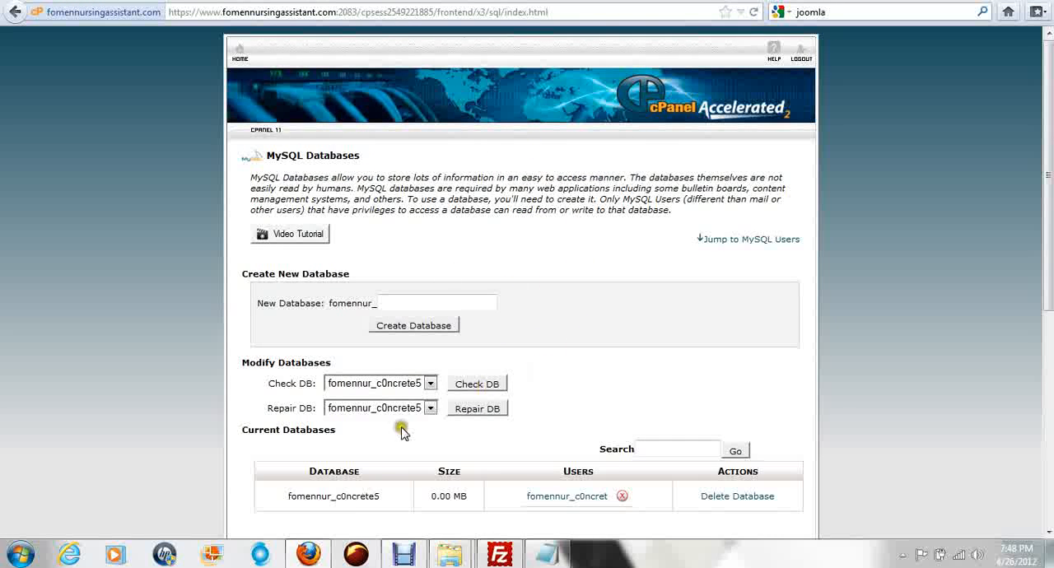
click(550, 562)
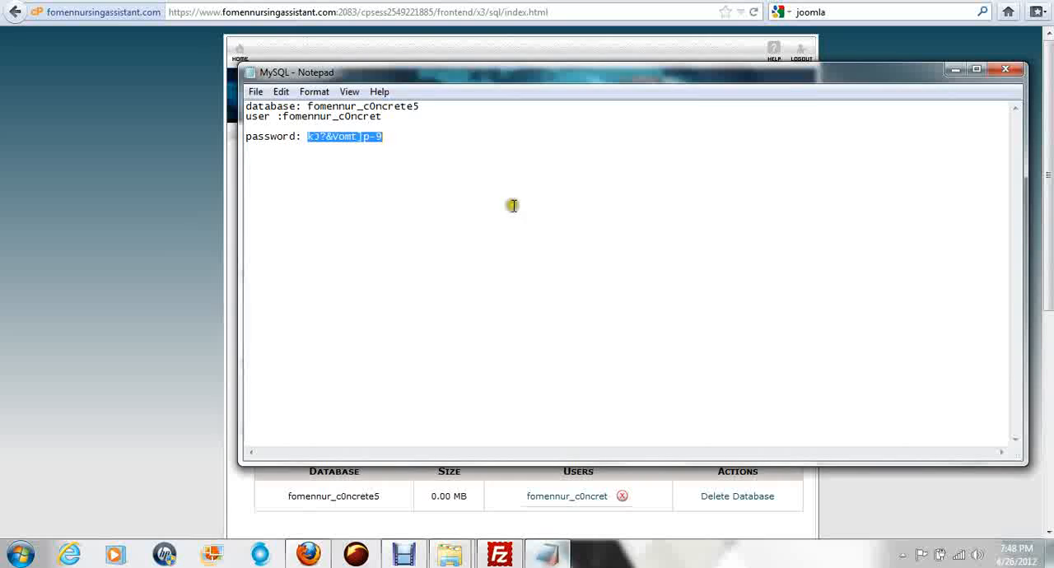
click(393, 116)
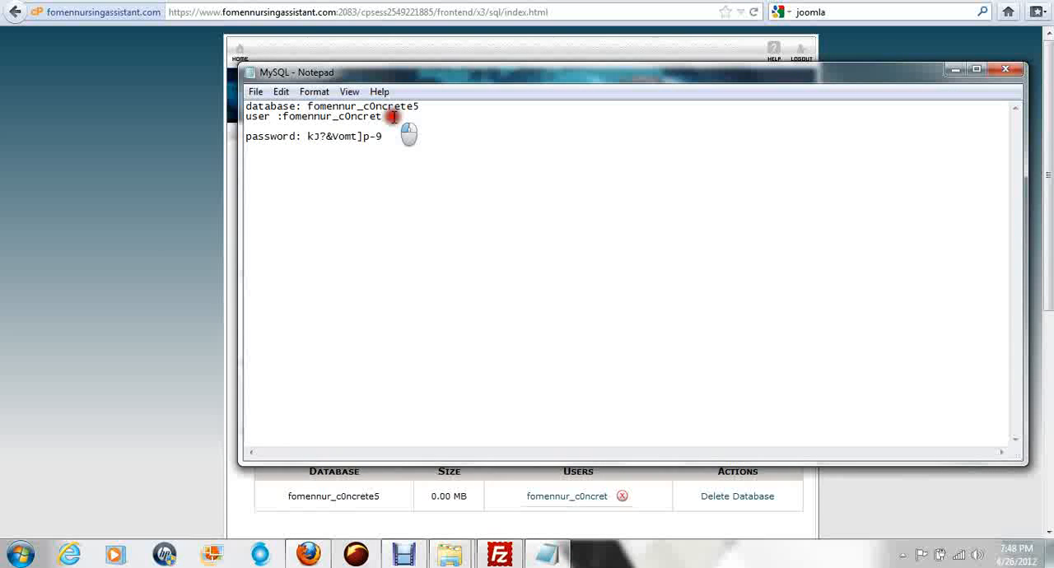
click(358, 9)
click(336, 12)
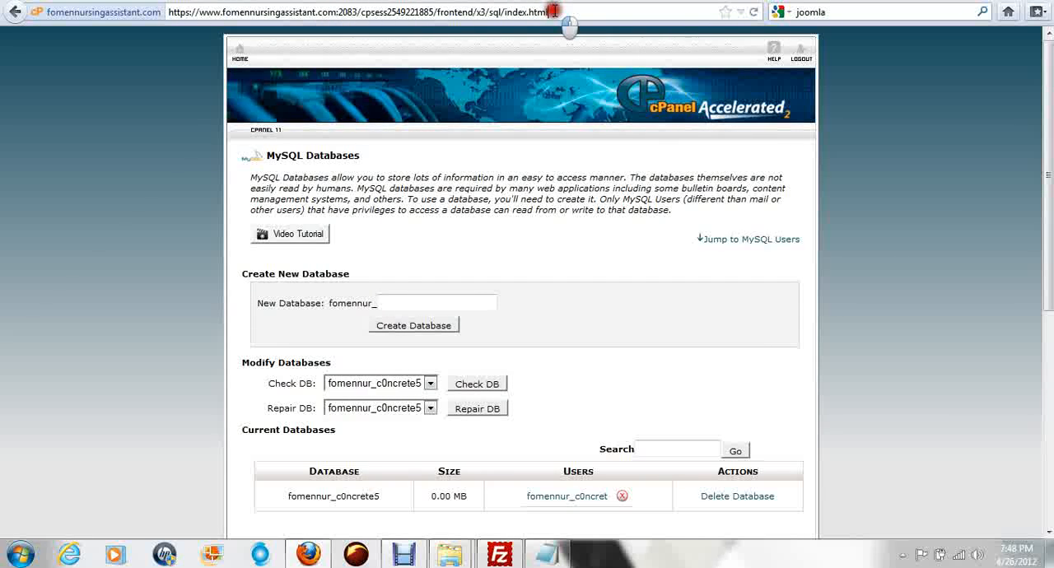
drag(556, 11, 144, 18)
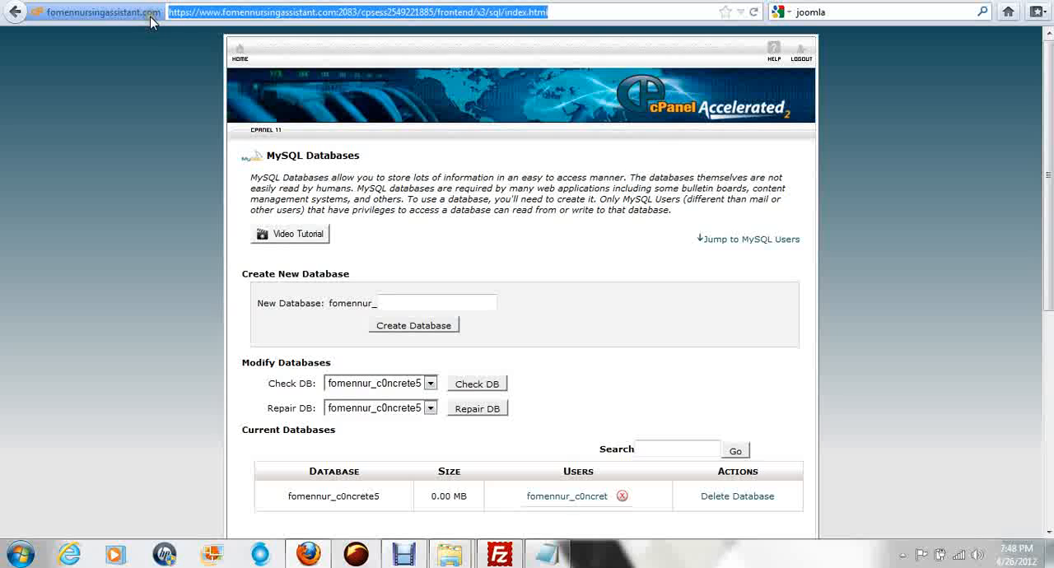
text(fomen)
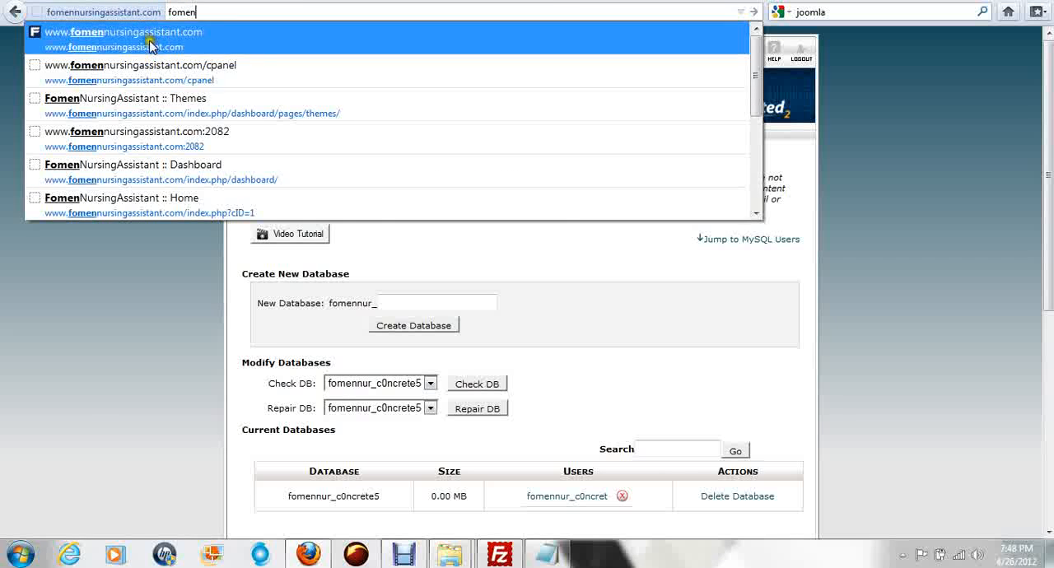
click(150, 40)
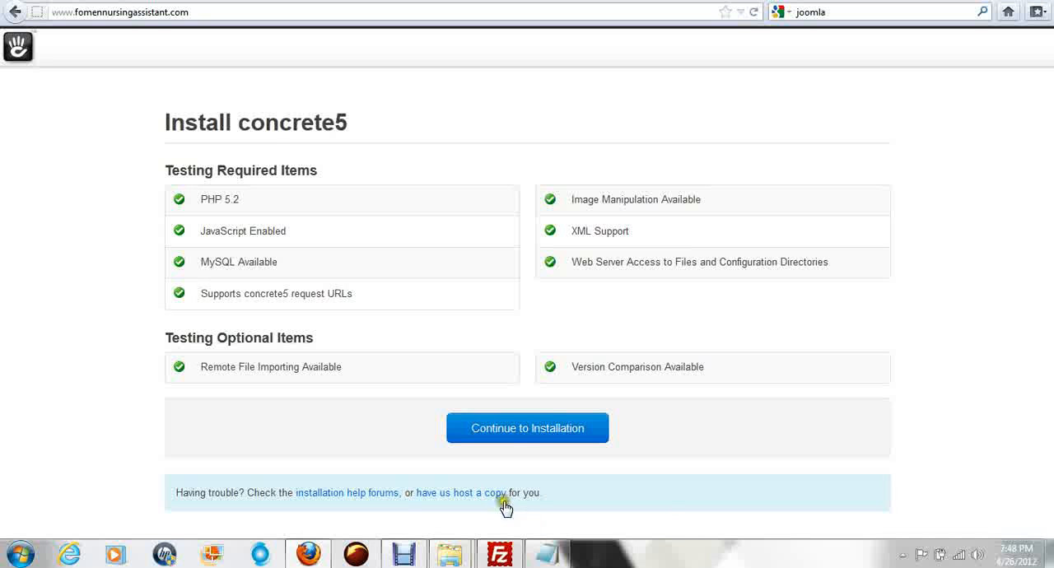
click(519, 436)
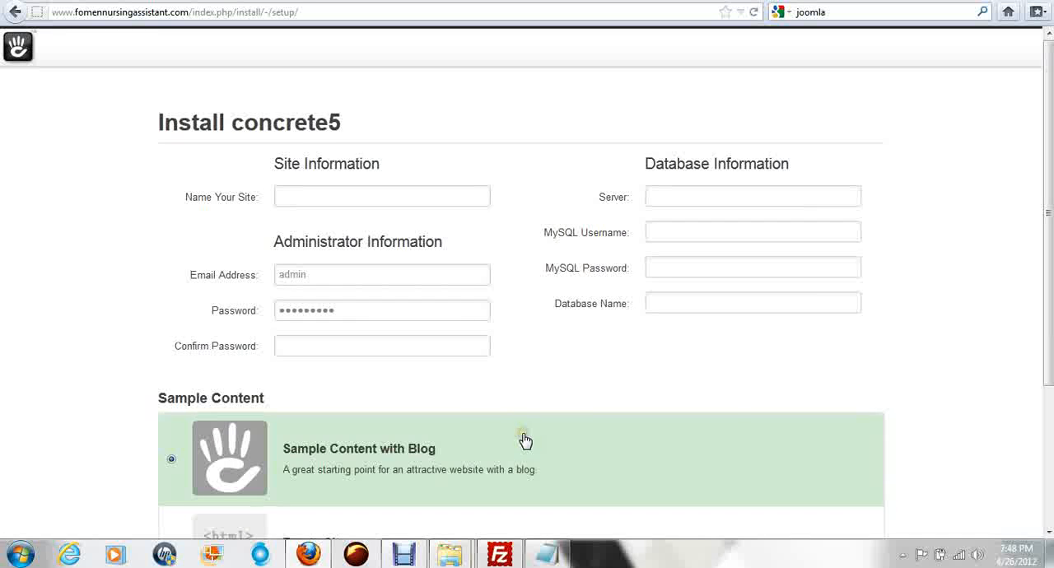
Step: Name the site FomenNursingAssistant in the concrete5 installation form
click(294, 196)
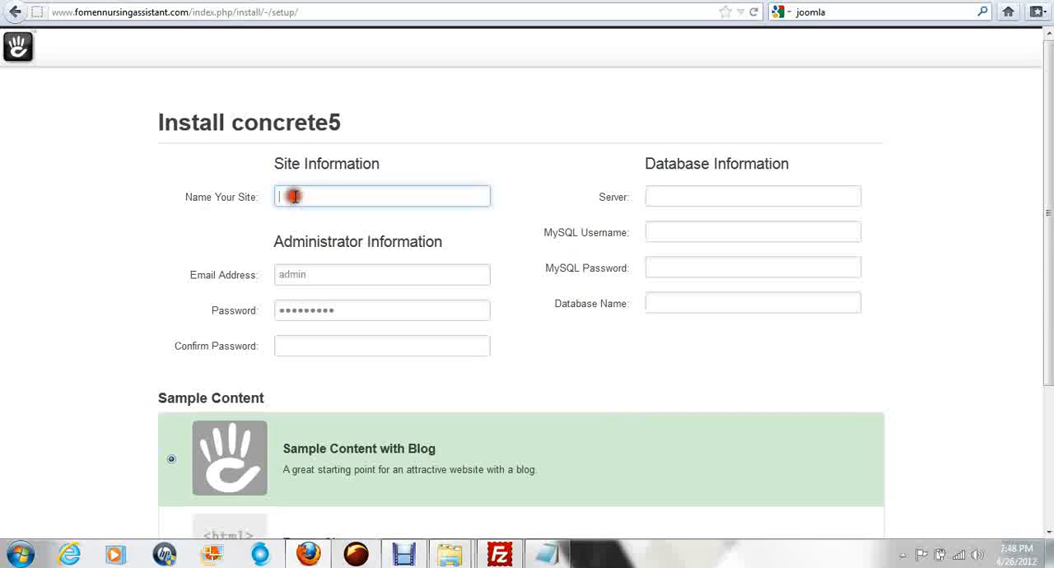
text(Fomrn)
key(BackSpace)
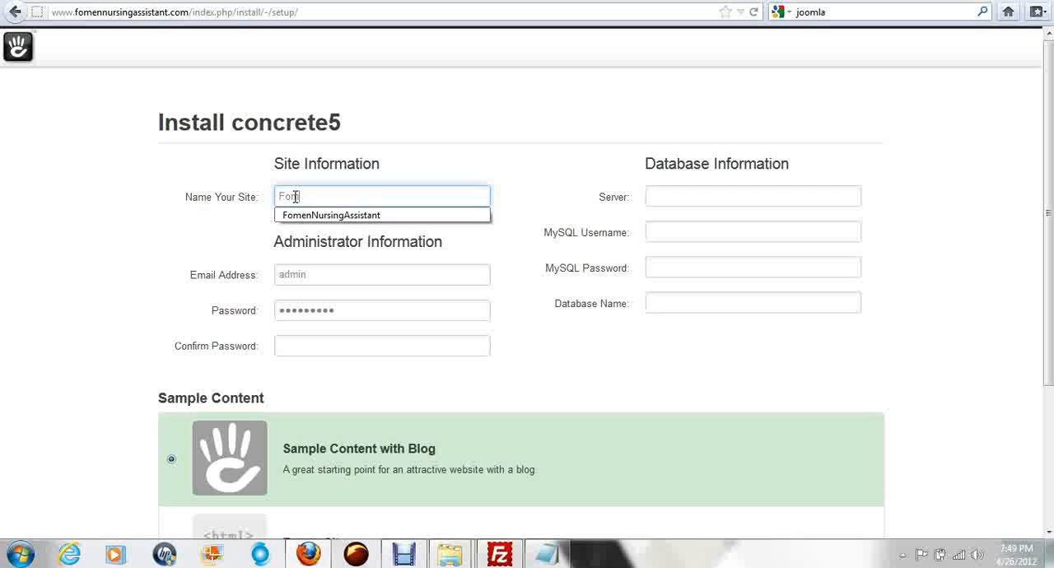
click(332, 217)
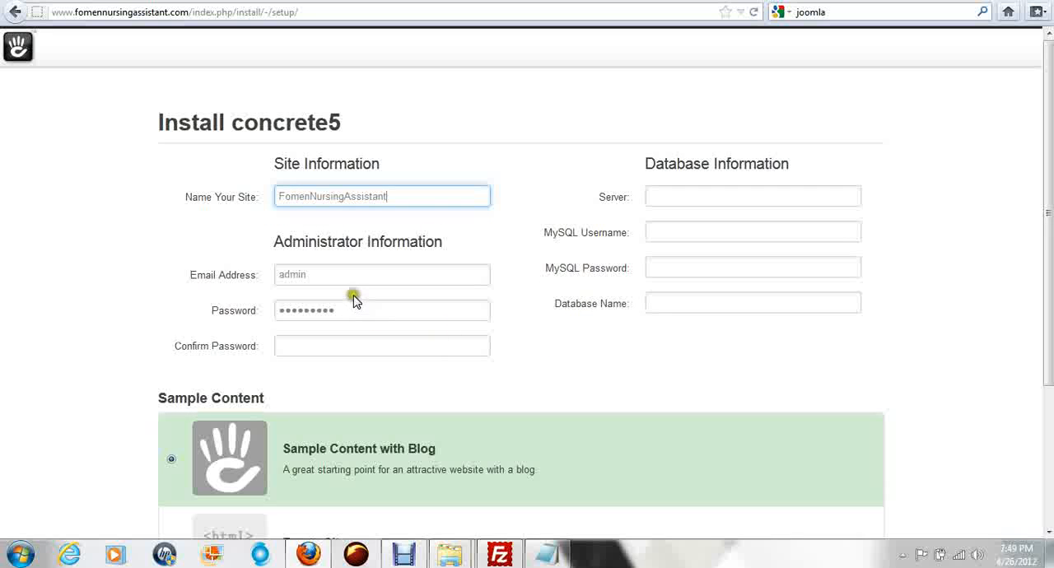
scroll(4, 427, down, 3)
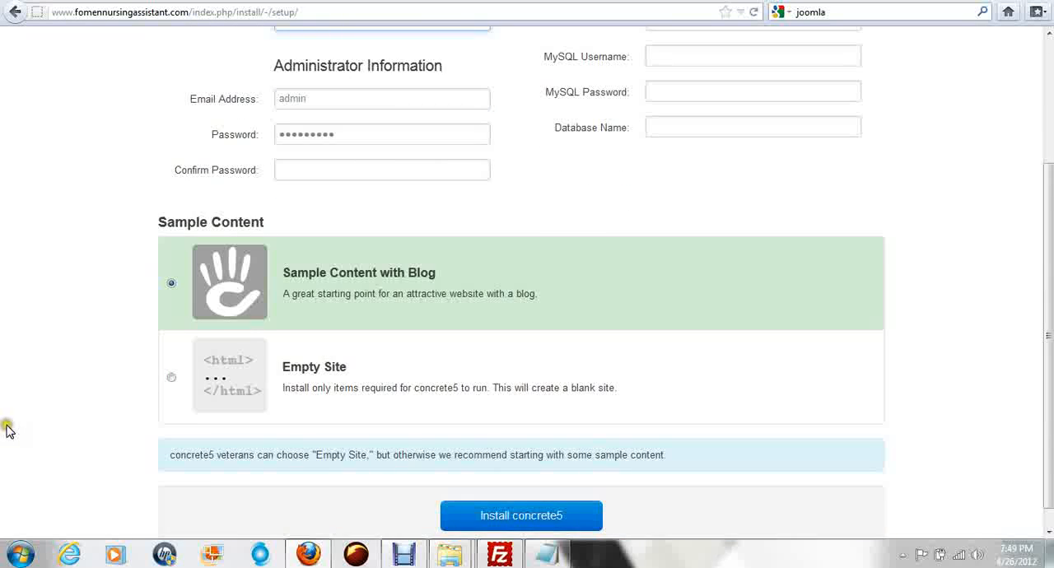
scroll(7, 429, up, 3)
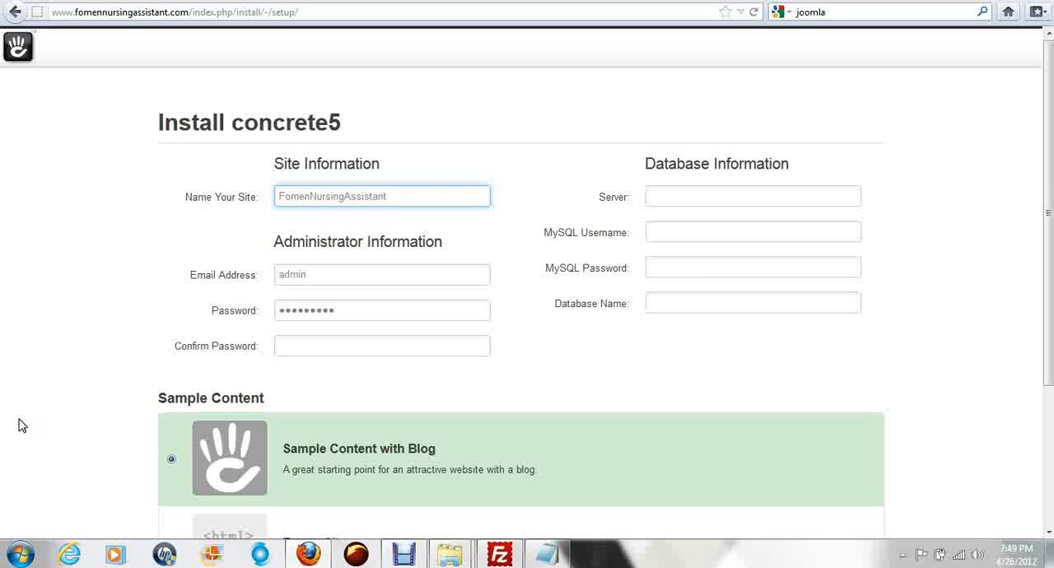
Step: Replace the prefilled administrator email address with the site's contact e-mail
click(323, 276)
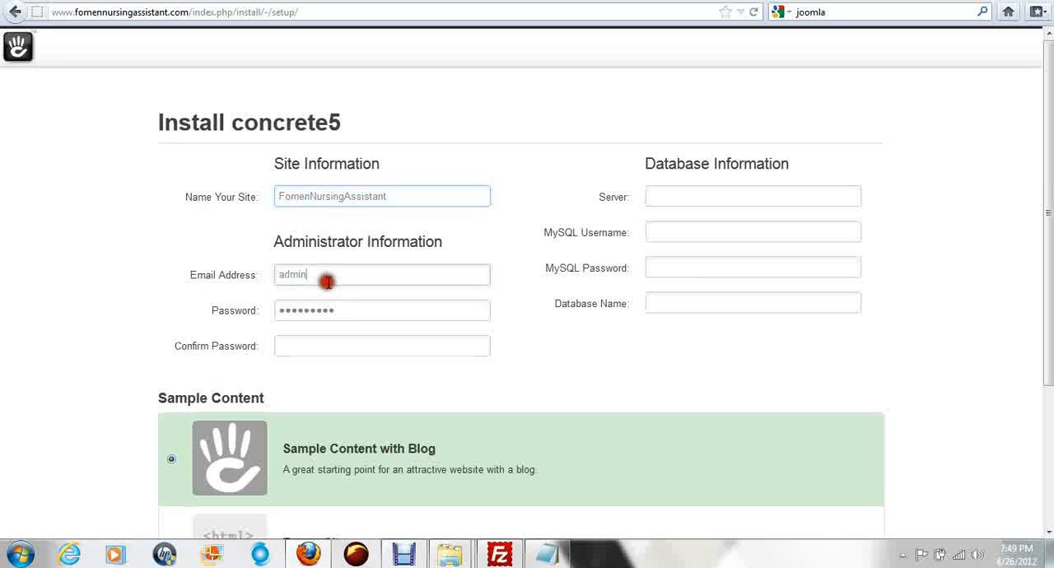
double_click(272, 283)
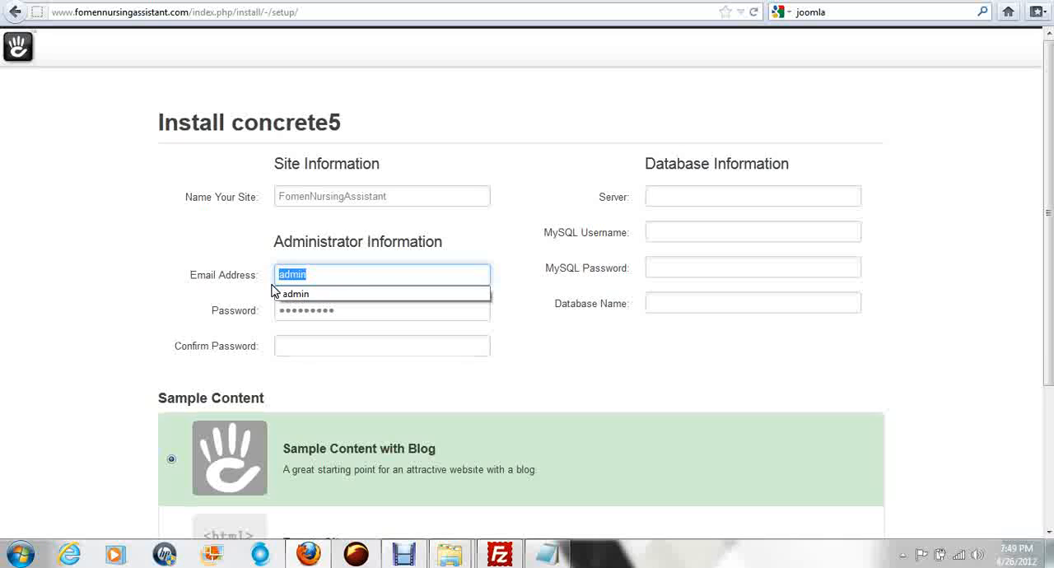
key(Down)
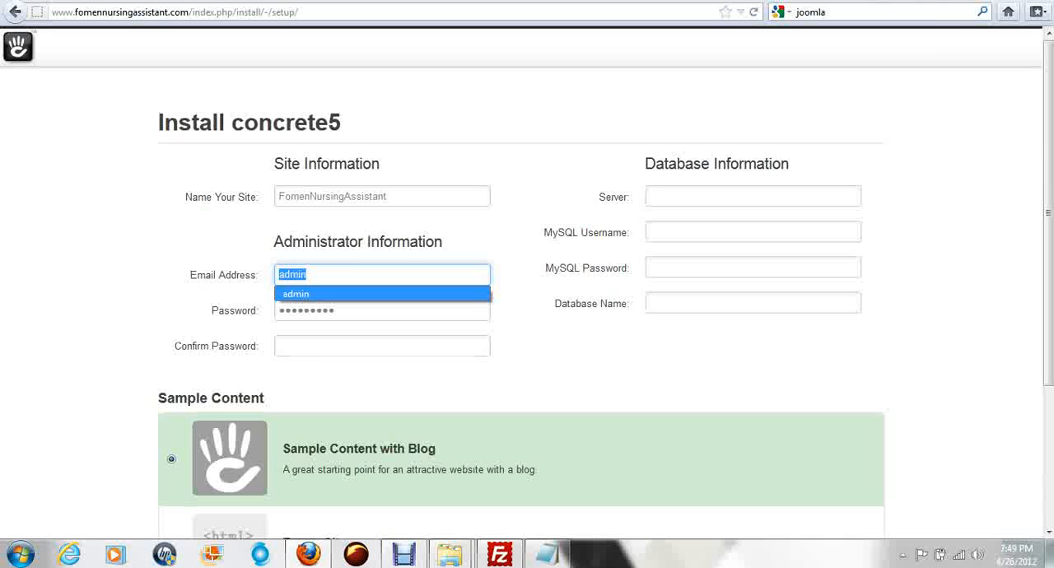
key(BackSpace)
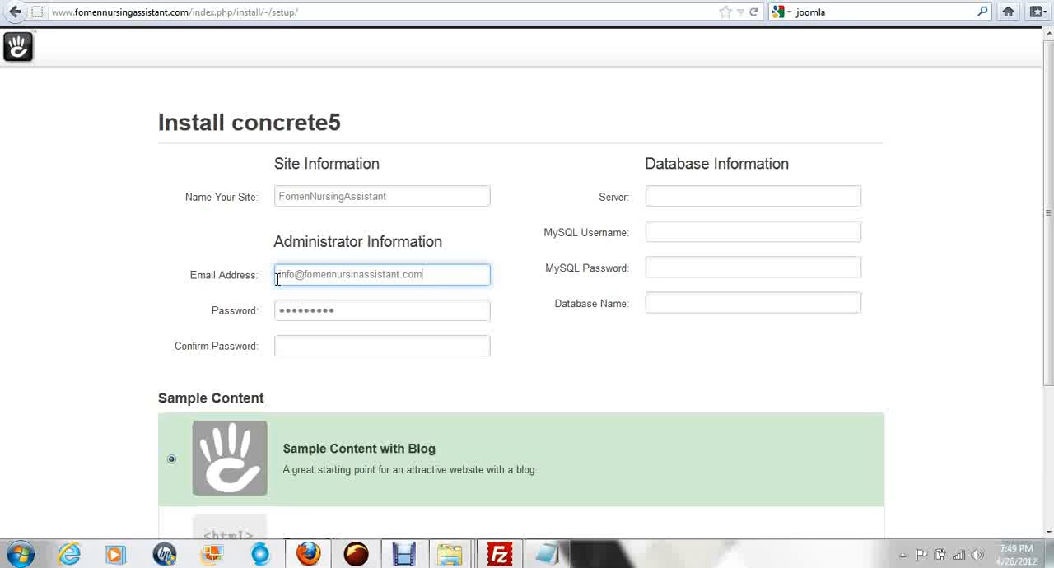
Step: Replace the prefilled administrator password with the chosen password and enter it again as confirmation
key(Tab)
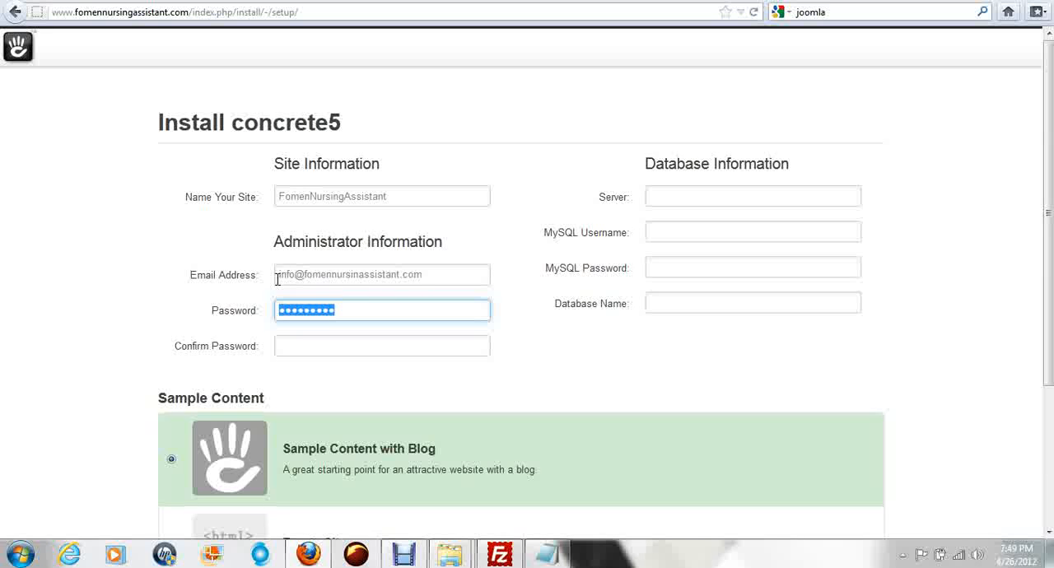
text(a)
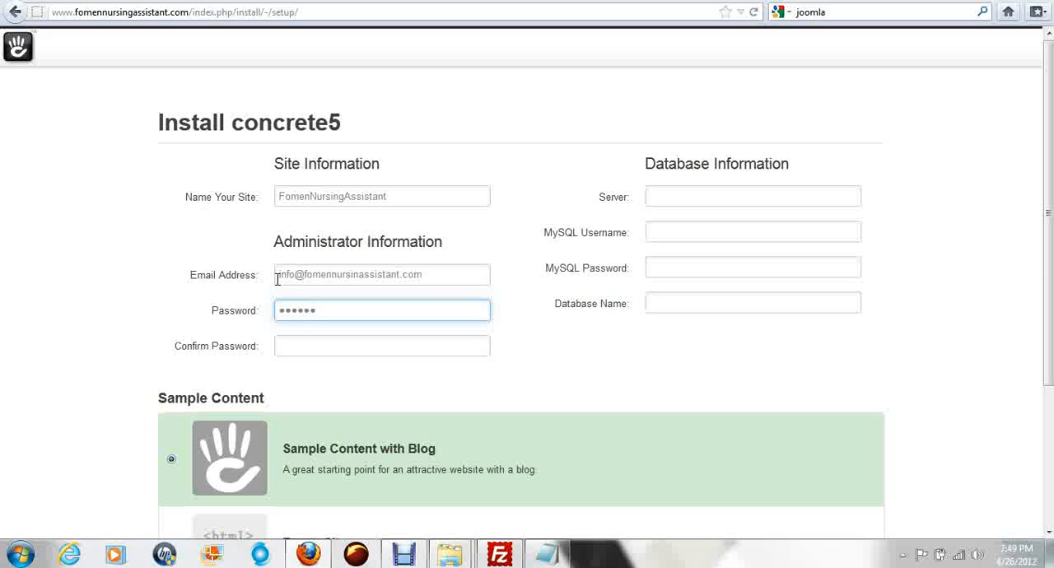
key(Tab)
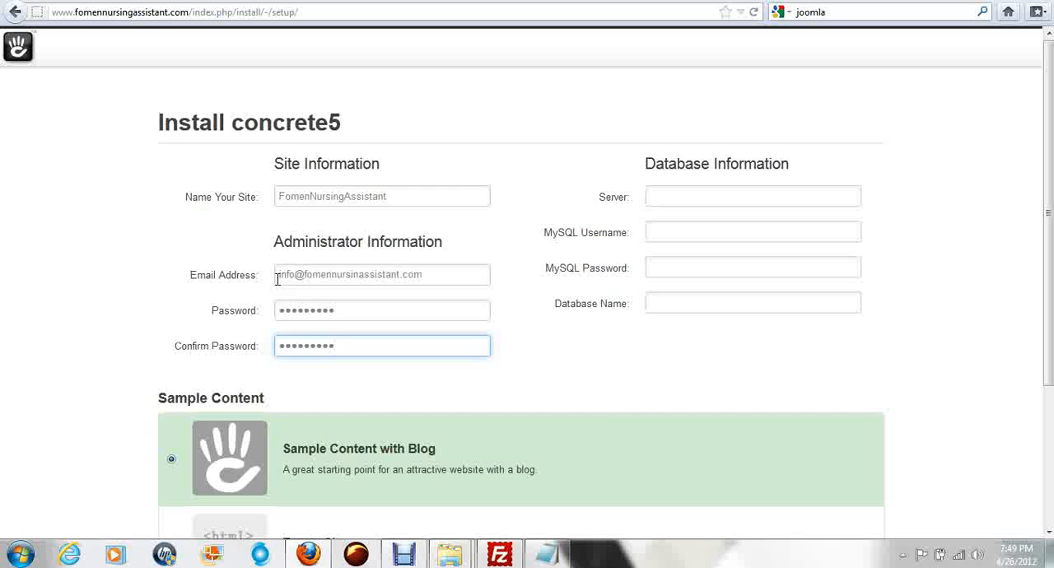
Step: Set the database server to localhost, the MySQL username to fomennur_c0ncret and the database name to fomennur_c0ncrete5
click(726, 194)
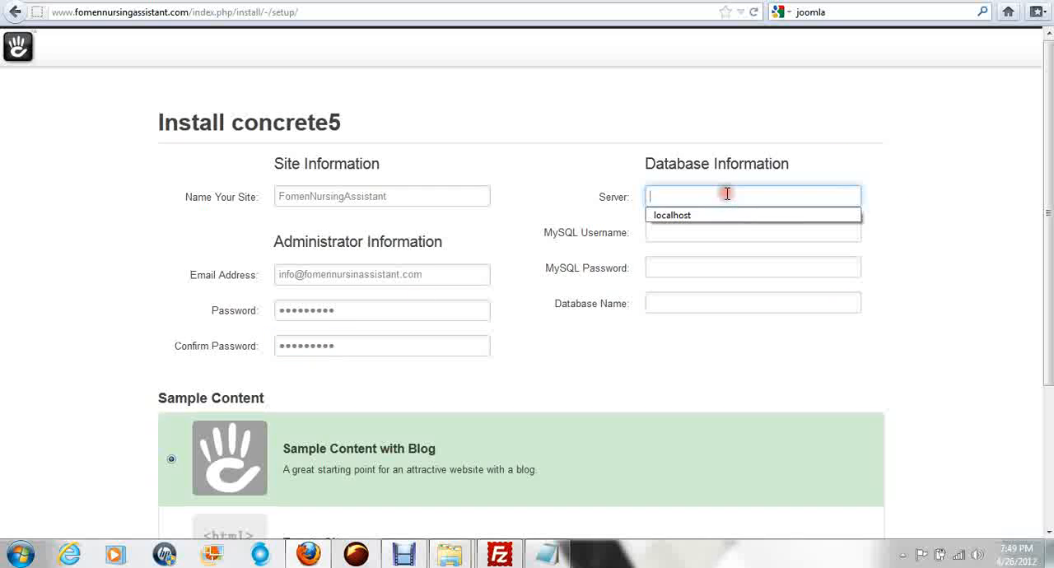
click(689, 217)
click(682, 232)
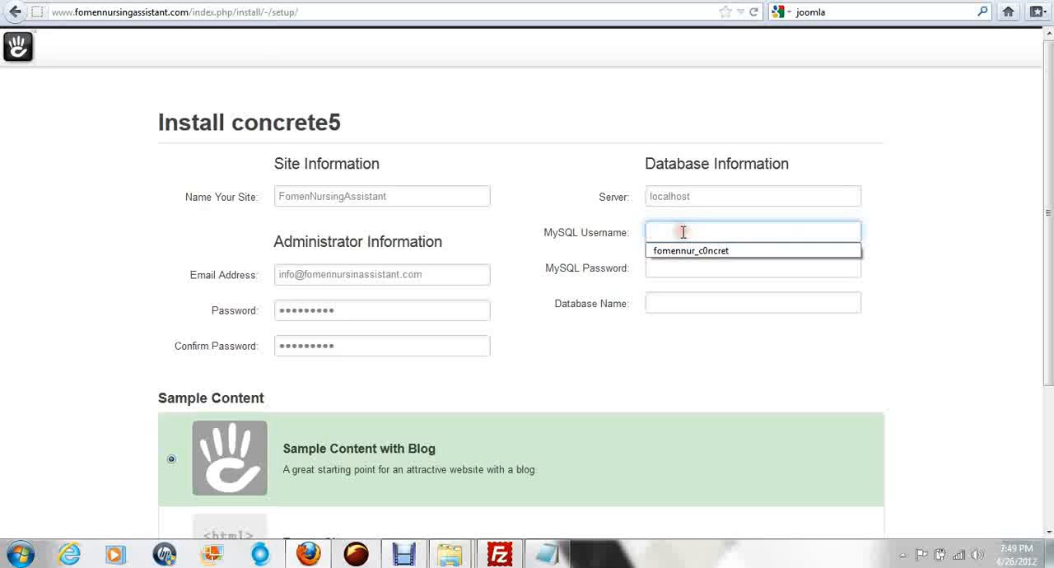
click(684, 247)
click(676, 266)
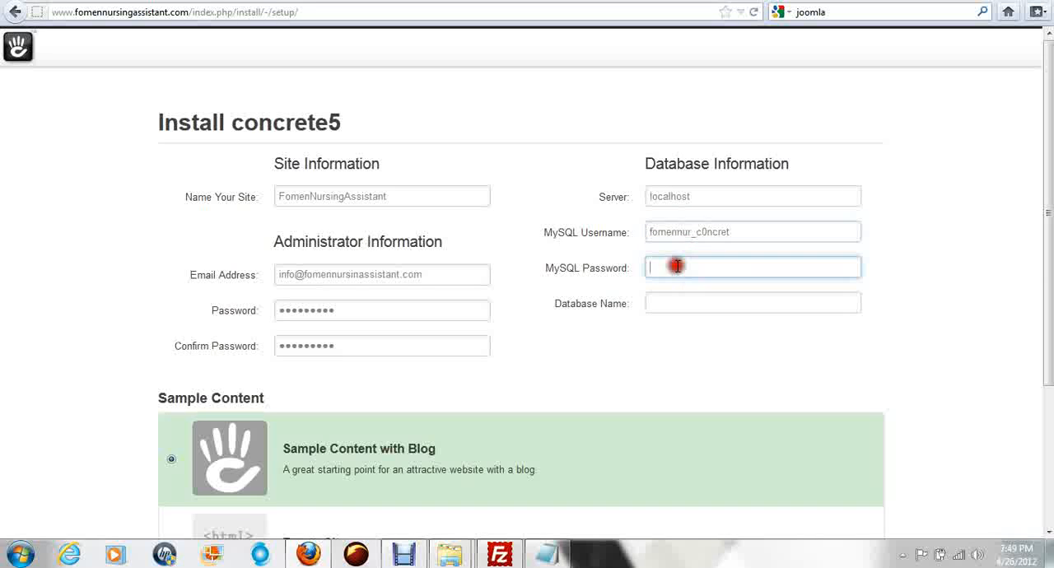
click(676, 303)
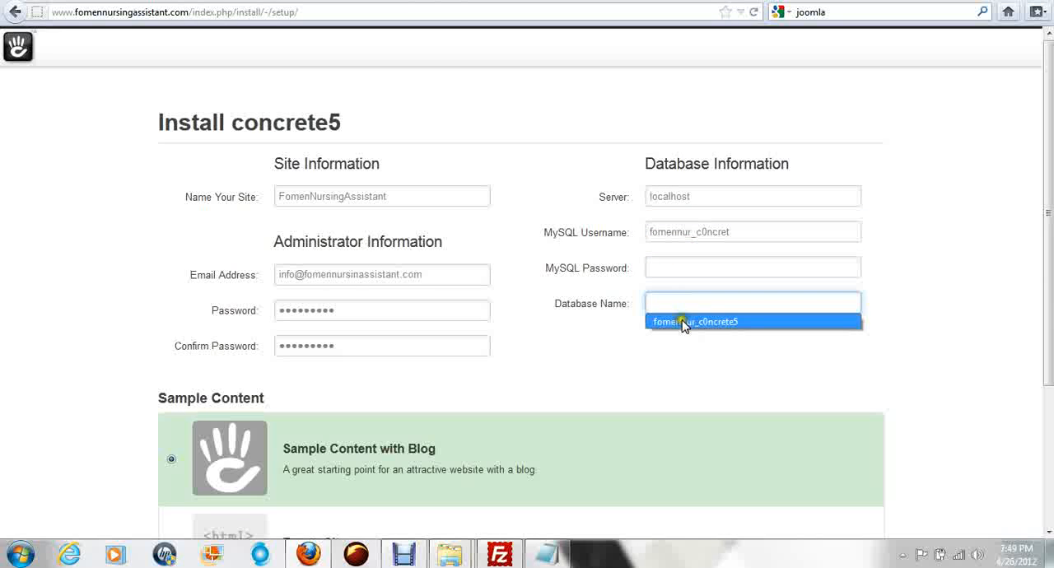
click(683, 321)
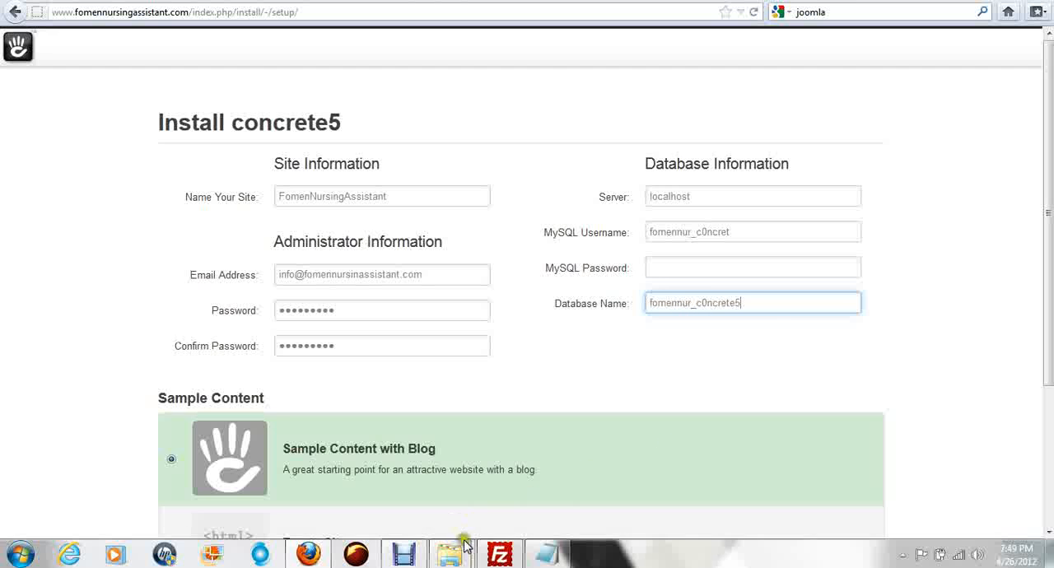
Step: Copy the database password from the MySQL notes in Notepad and paste it as the MySQL password in the installation form
click(546, 554)
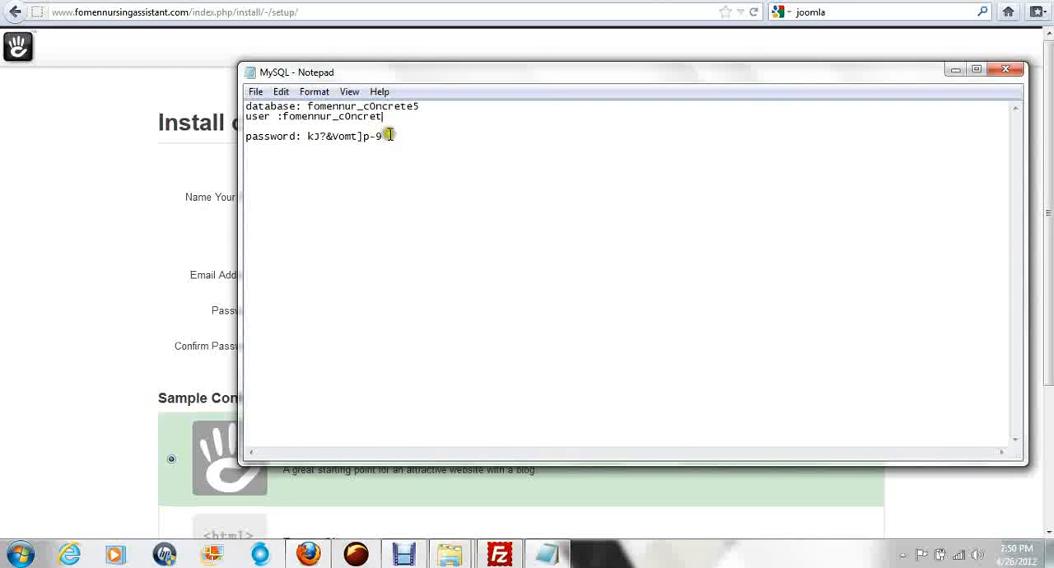
drag(384, 137, 326, 139)
right_click(349, 136)
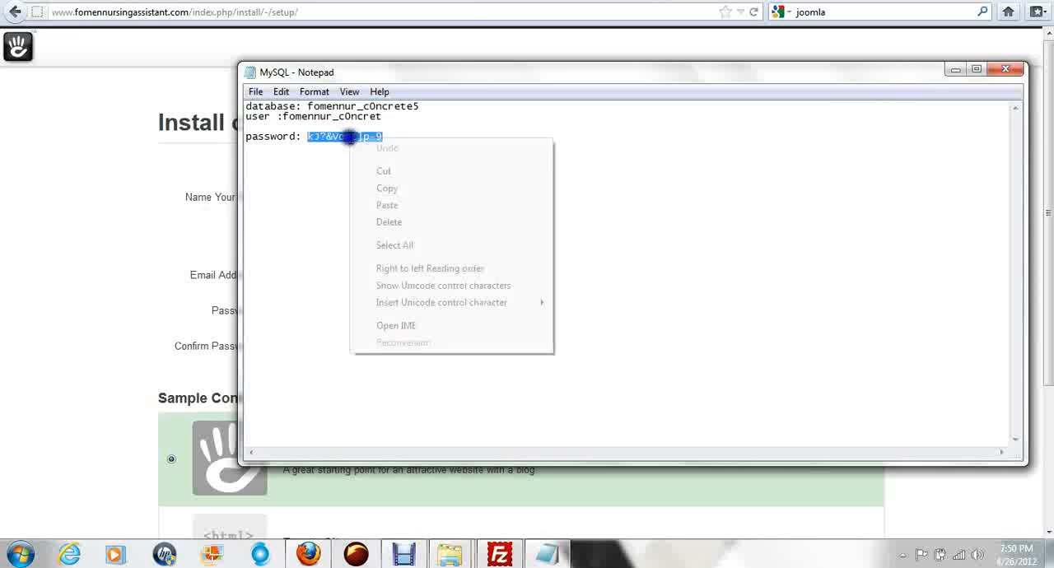
click(387, 191)
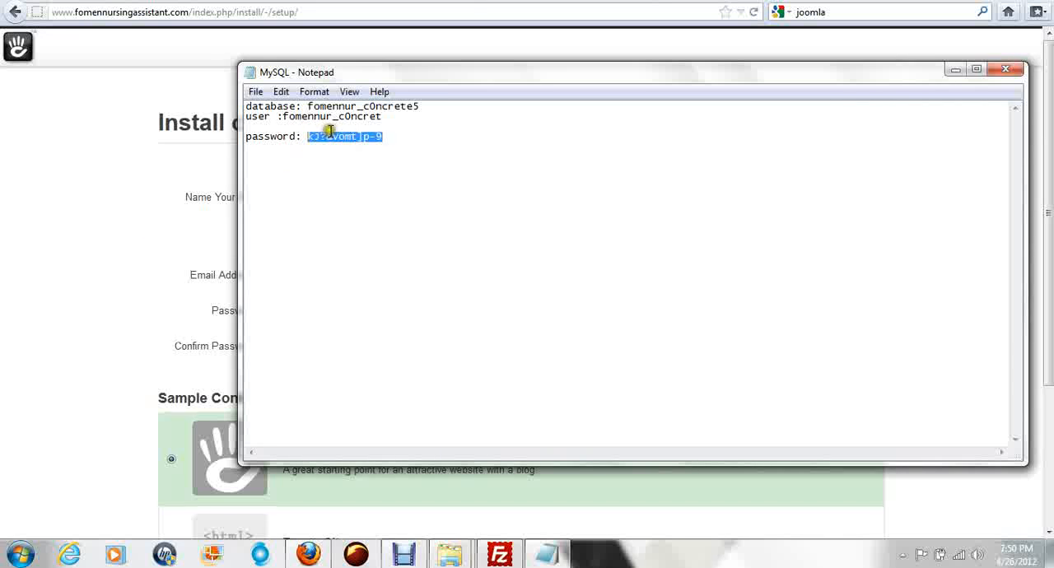
click(24, 315)
click(680, 270)
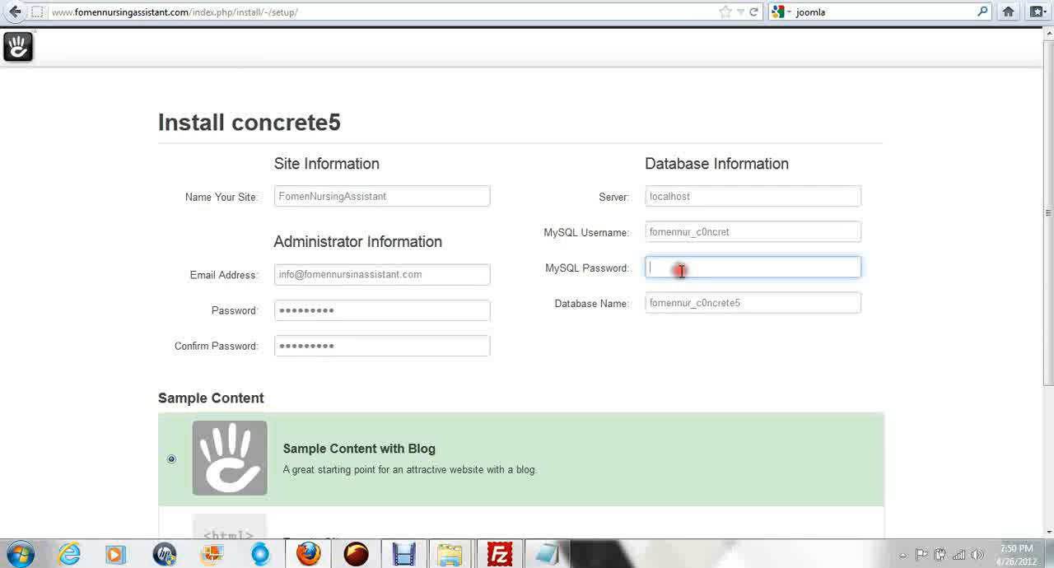
right_click(680, 270)
click(717, 338)
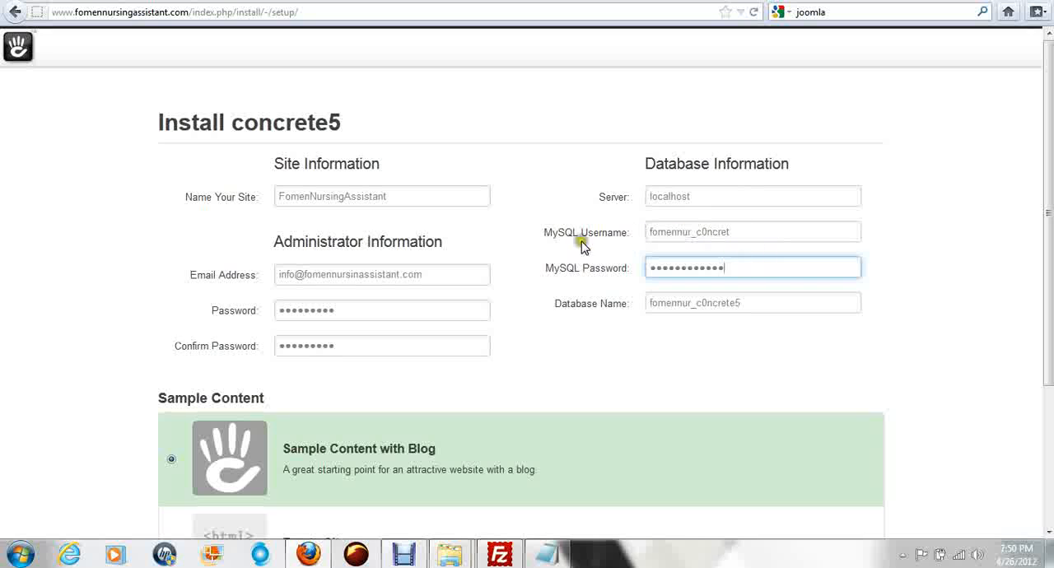
Step: Compare the database name and user in the MySQL Notepad notes with the entries in the installation form
click(531, 556)
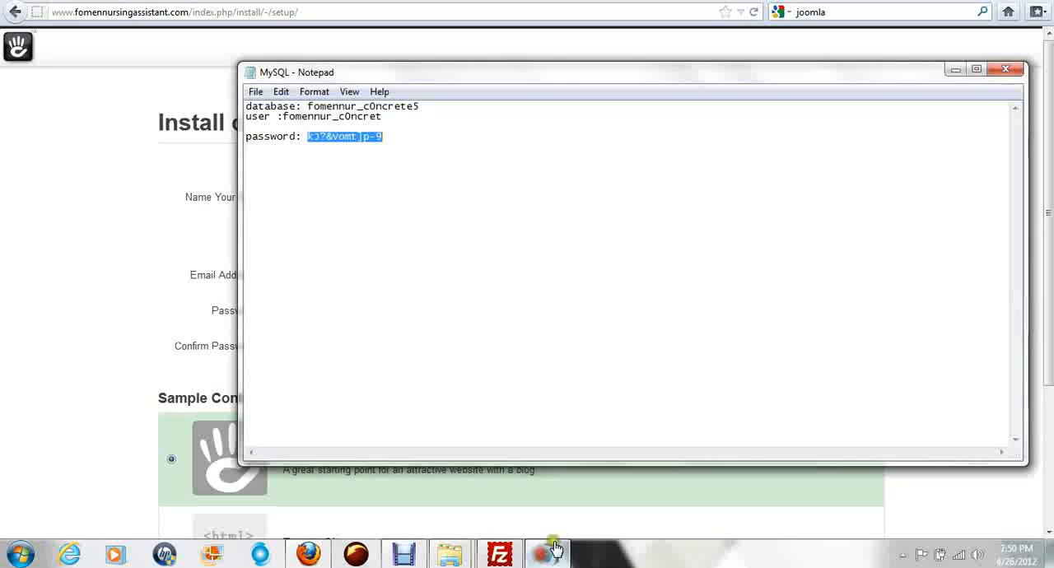
click(419, 107)
drag(419, 107, 306, 107)
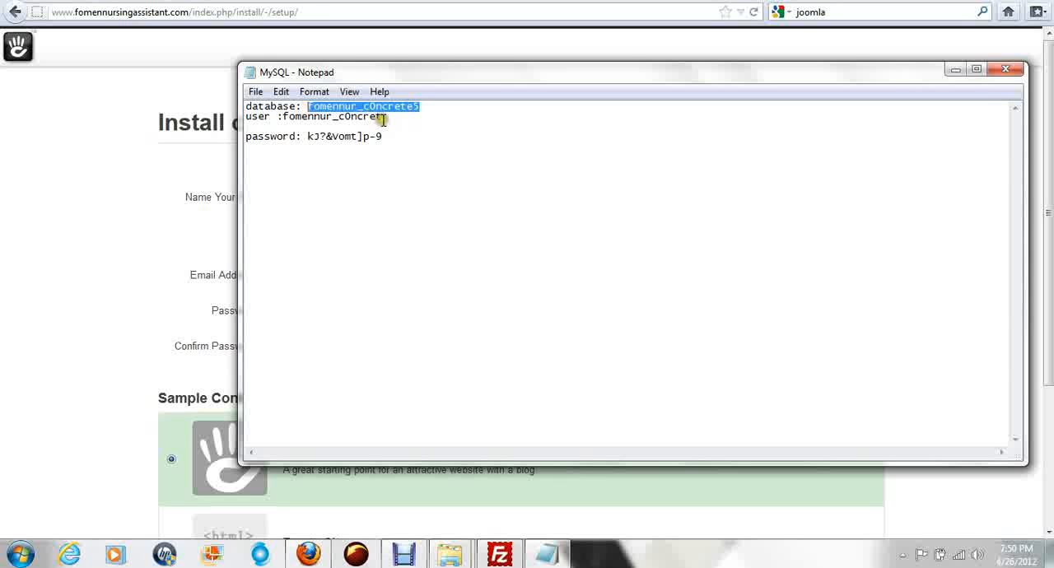
drag(382, 116, 284, 117)
click(55, 348)
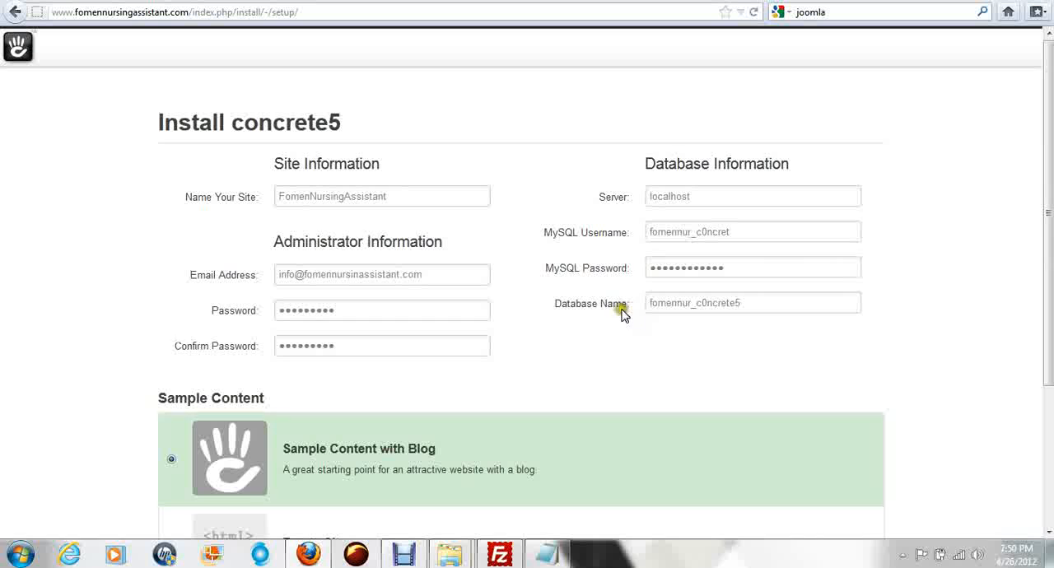
click(758, 305)
click(548, 554)
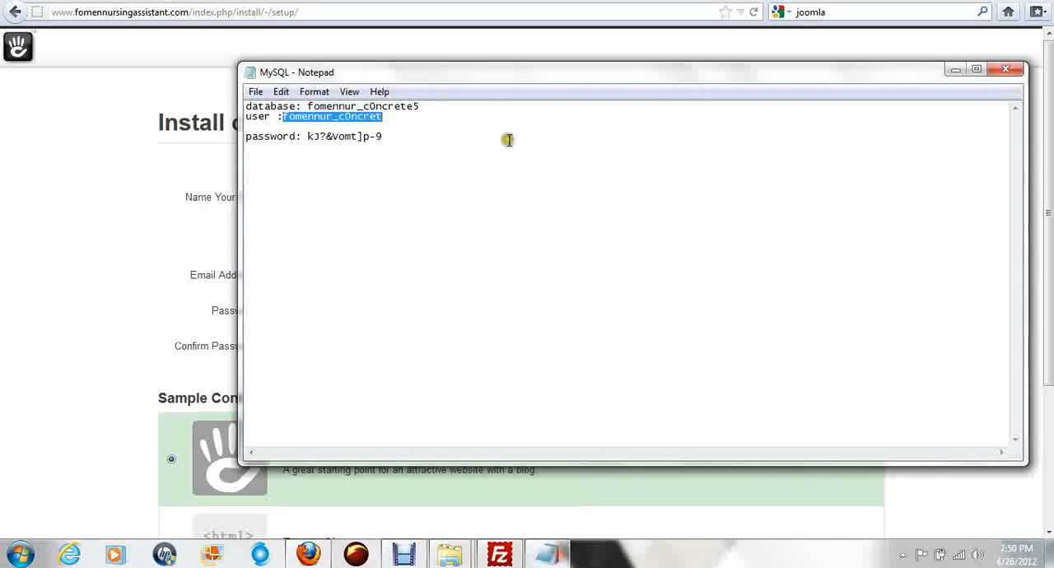
drag(421, 107, 306, 107)
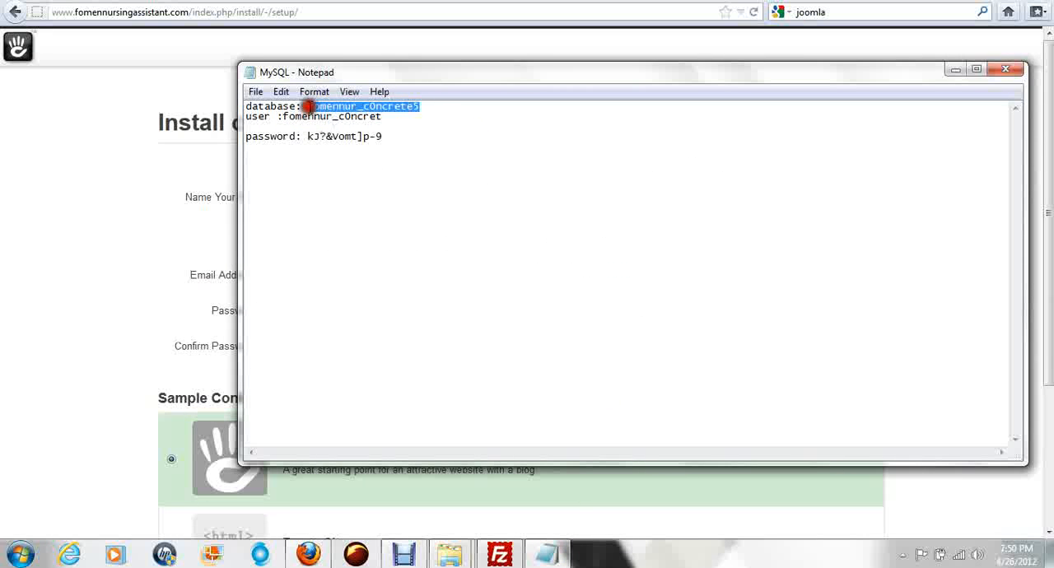
drag(393, 139, 244, 105)
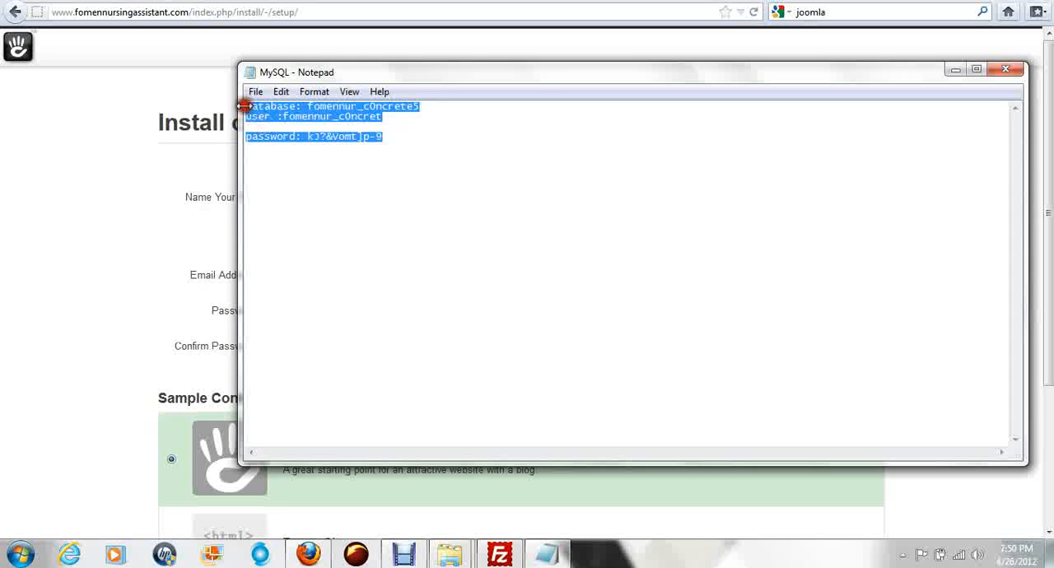
click(2, 286)
Step: Install concrete5, keeping the Sample Content with Blog option
scroll(3, 286, down, 4)
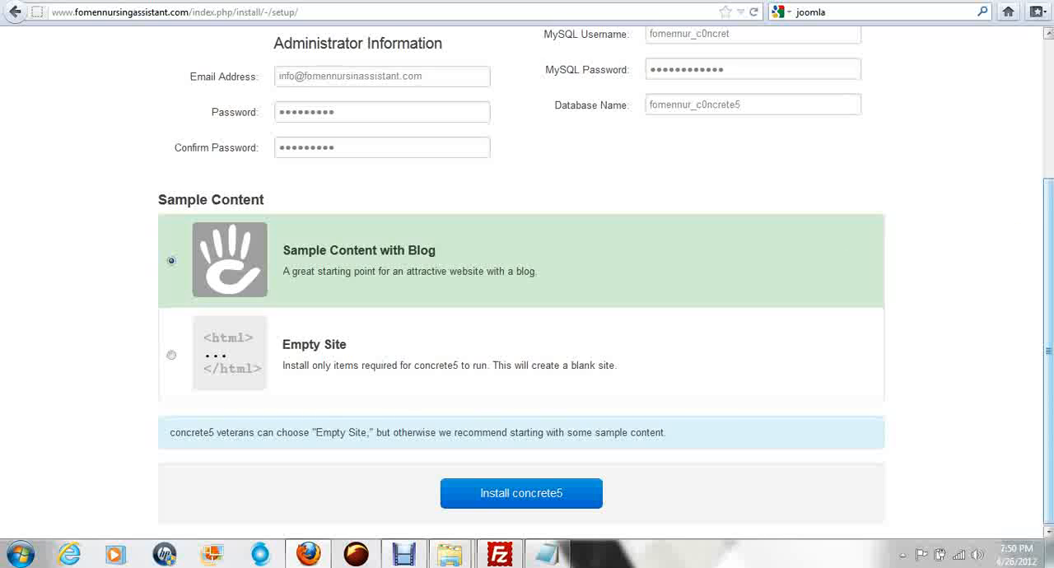
click(532, 496)
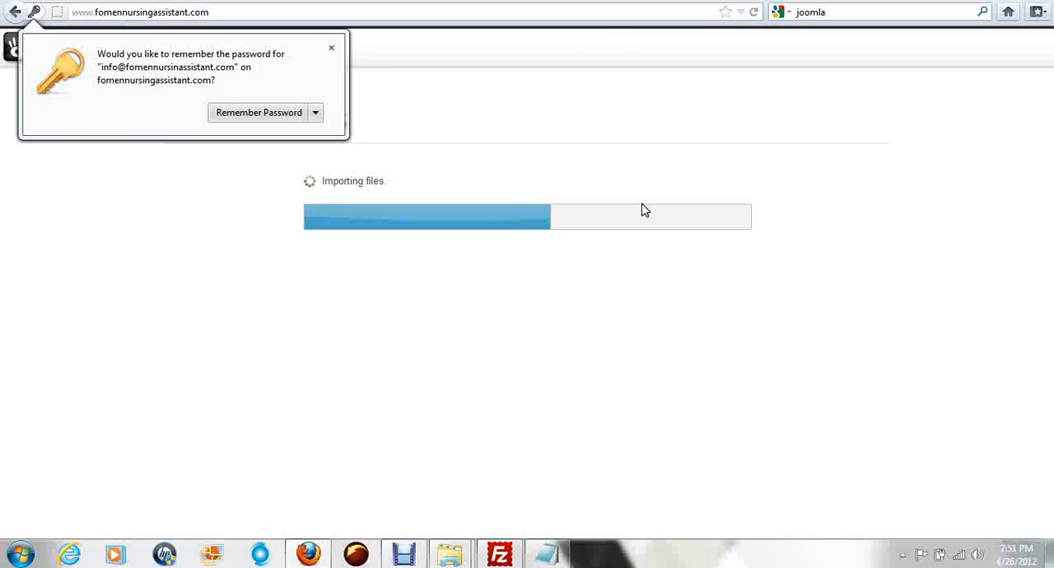
click(687, 361)
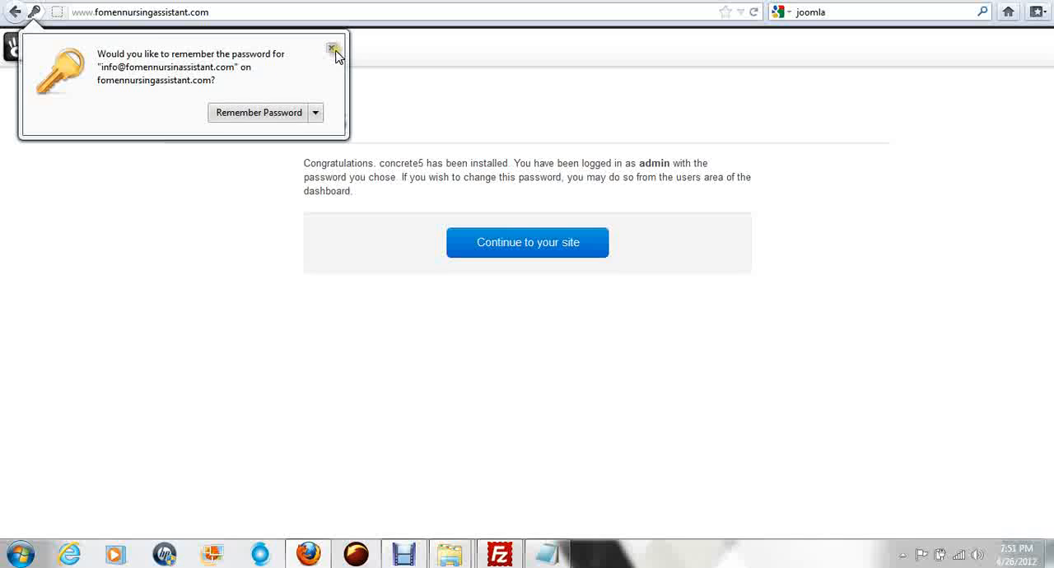
Step: Let the browser remember the administrator login, then continue to the new site and dismiss the welcome overlay
click(262, 113)
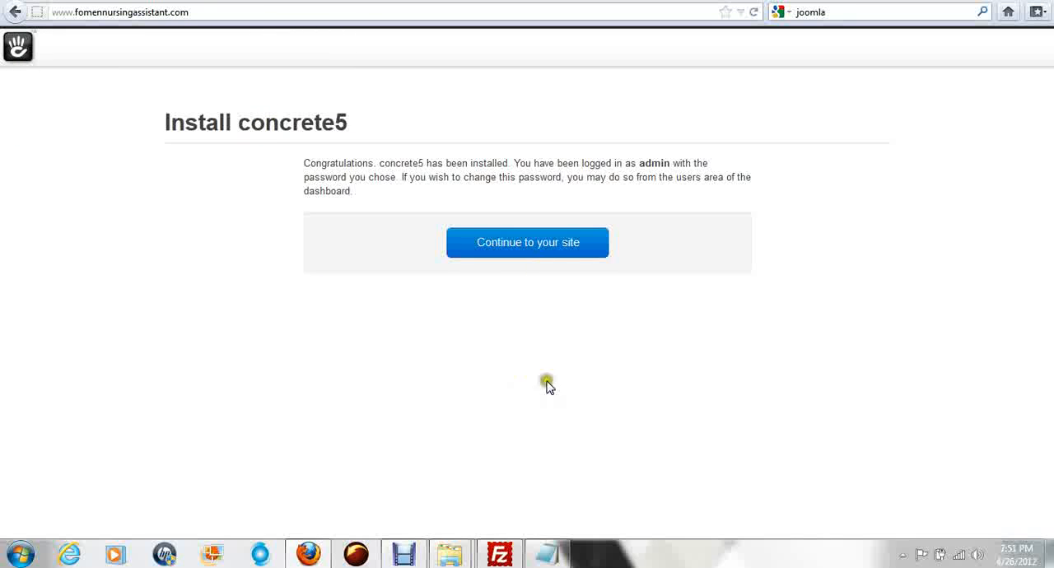
click(529, 247)
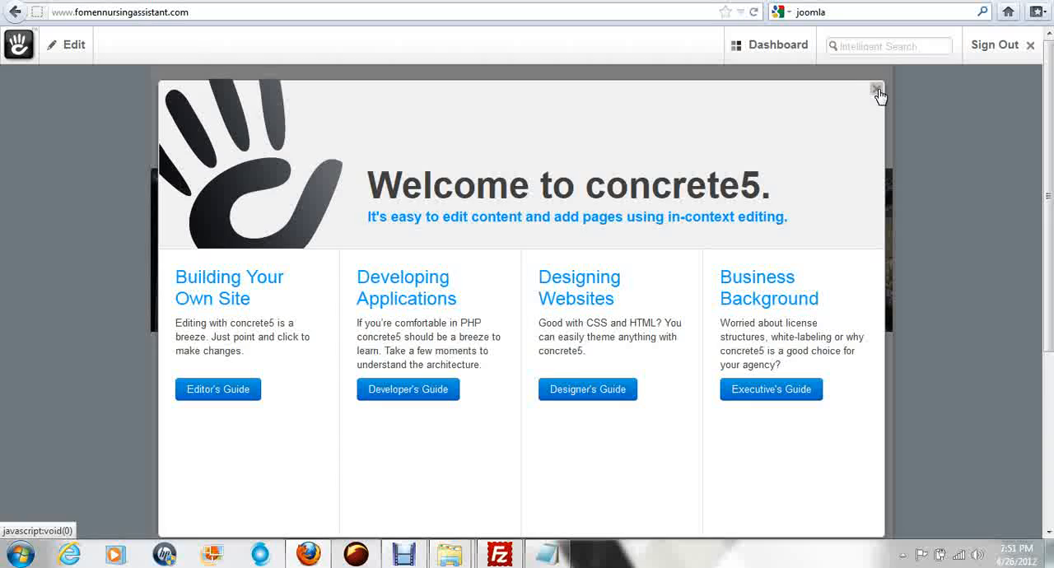
click(877, 90)
Step: Look over the new site's home page, from the header and navigation down to the footer
scroll(906, 228, down, 5)
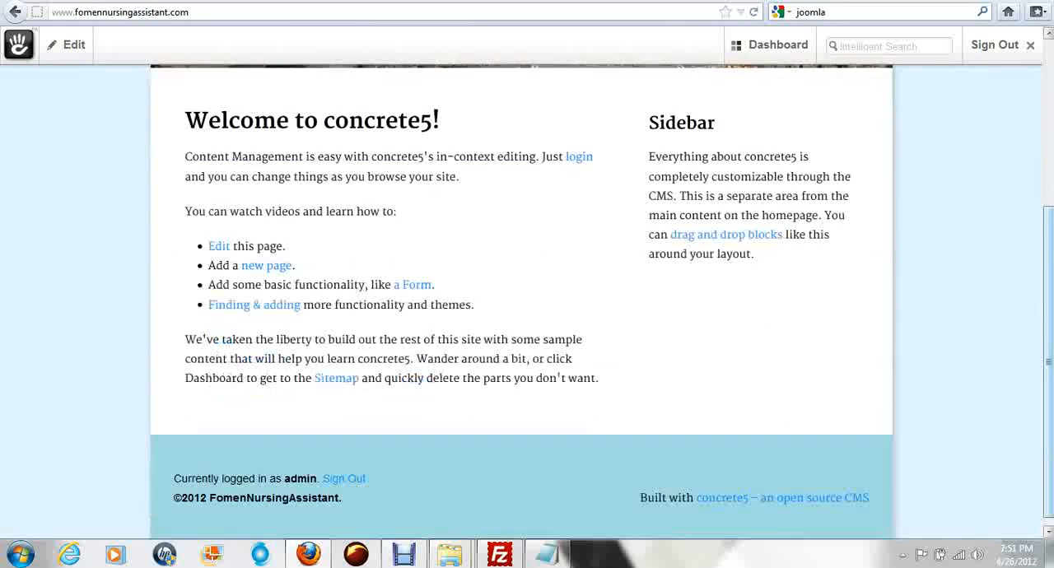
scroll(906, 228, up, 5)
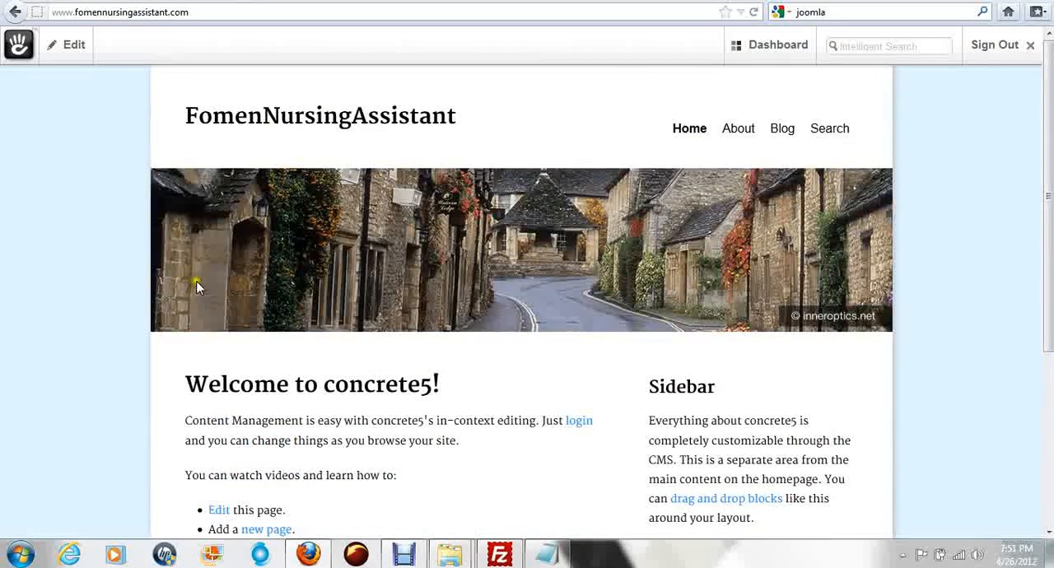
scroll(198, 285, down, 5)
scroll(630, 349, up, 5)
click(49, 210)
click(74, 203)
click(698, 136)
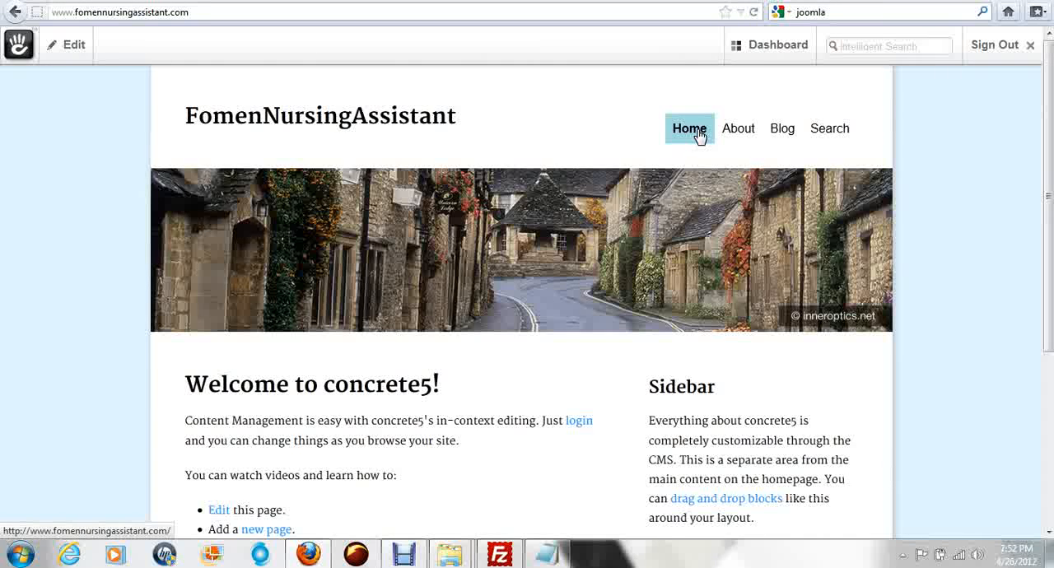
Step: Rename the About page to About Us, describe it as "About FNAA" and save its page properties
click(738, 131)
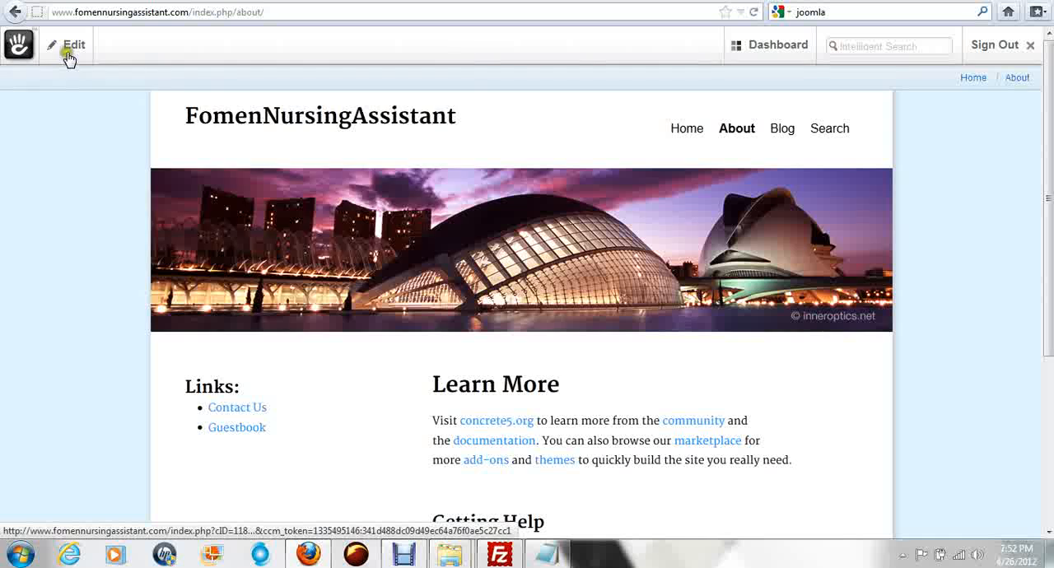
mouse_move(67, 58)
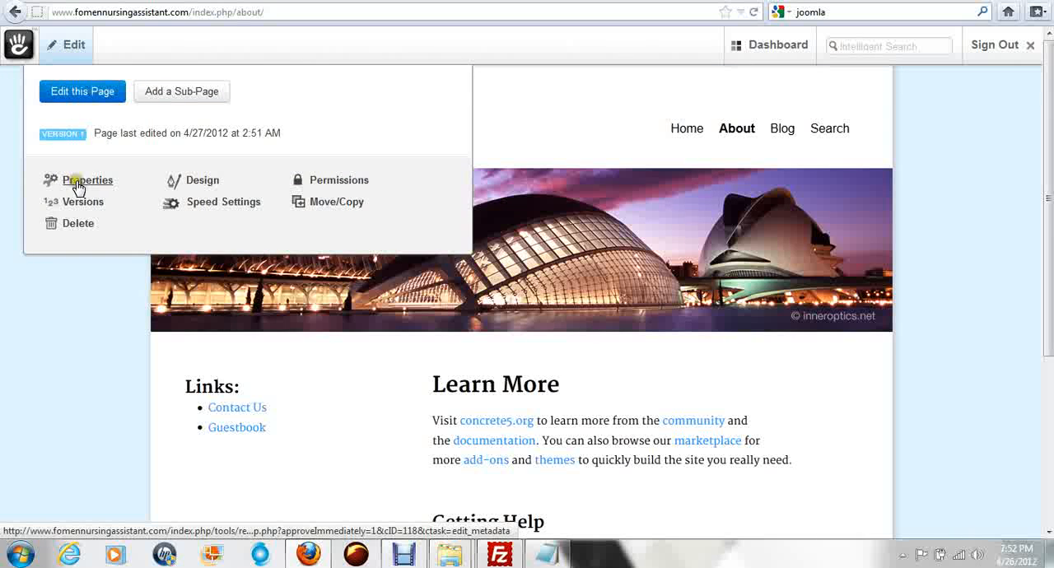
click(78, 187)
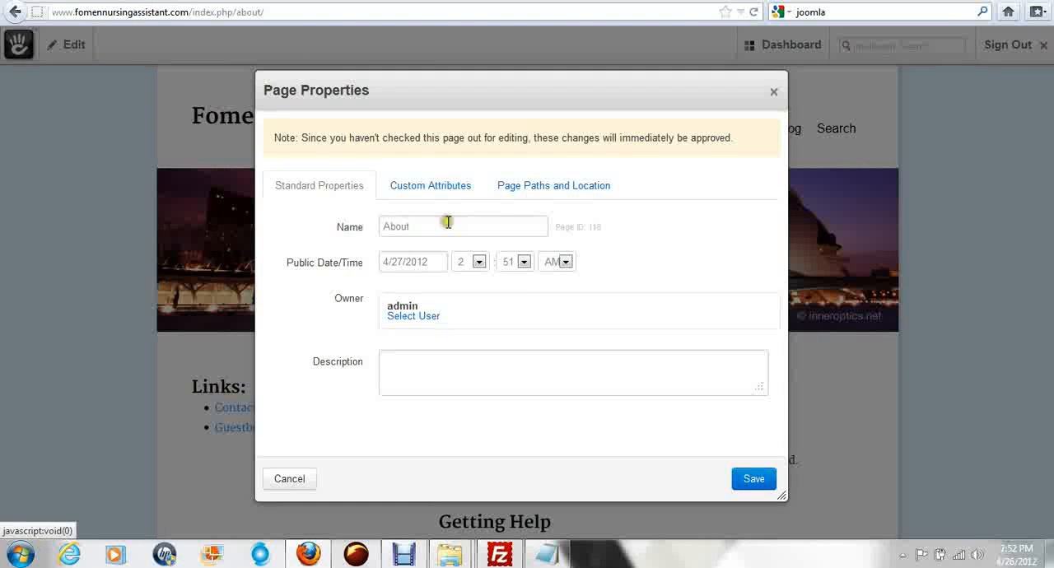
click(447, 222)
text(Us)
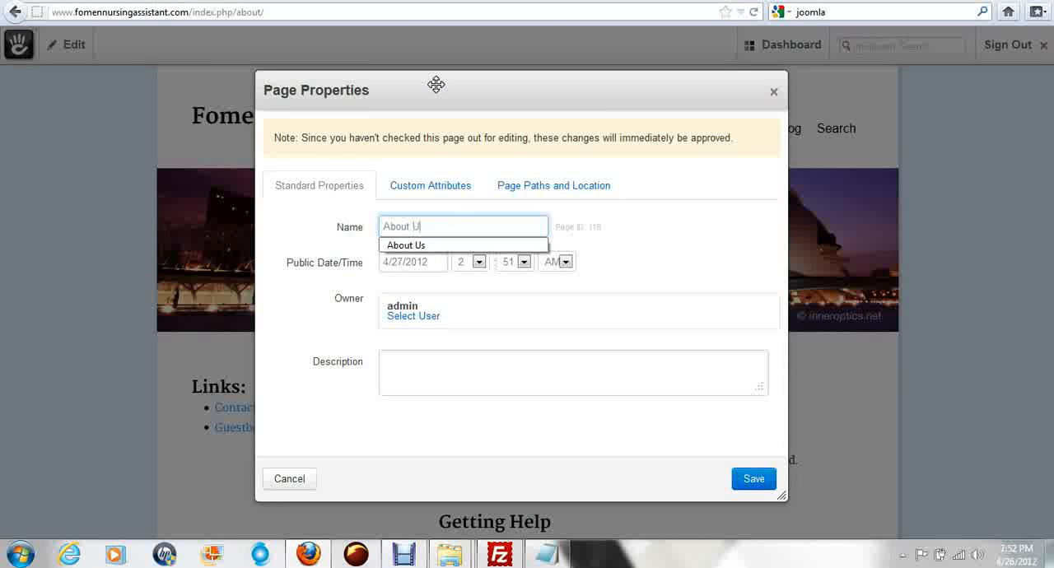
click(419, 245)
click(428, 367)
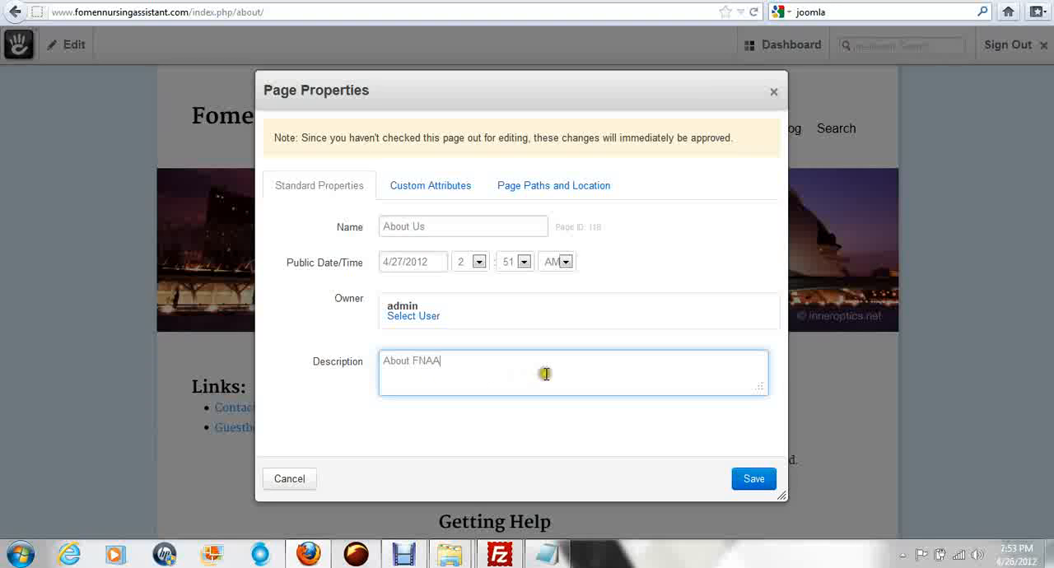
click(750, 482)
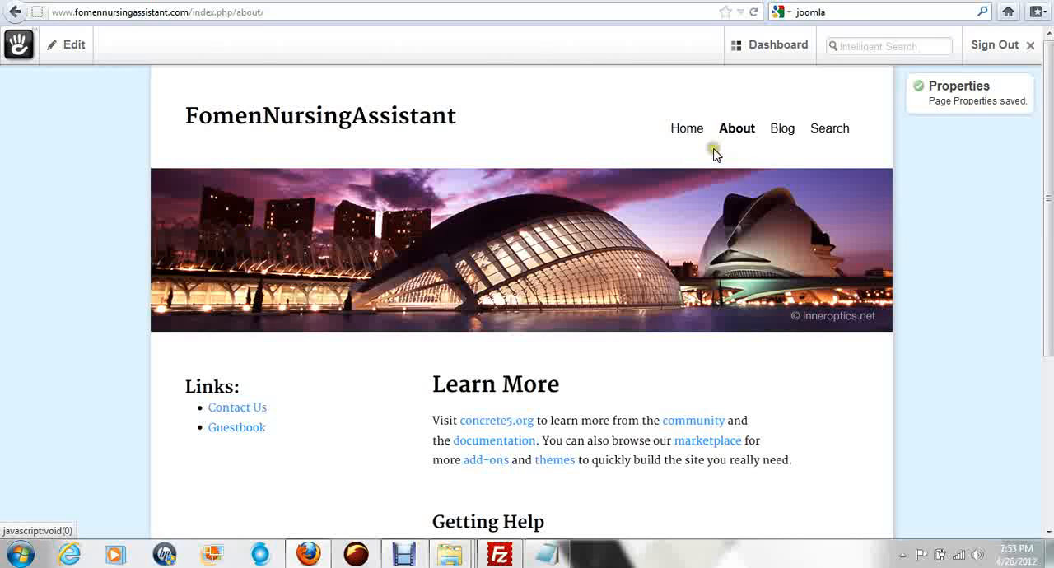
click(72, 53)
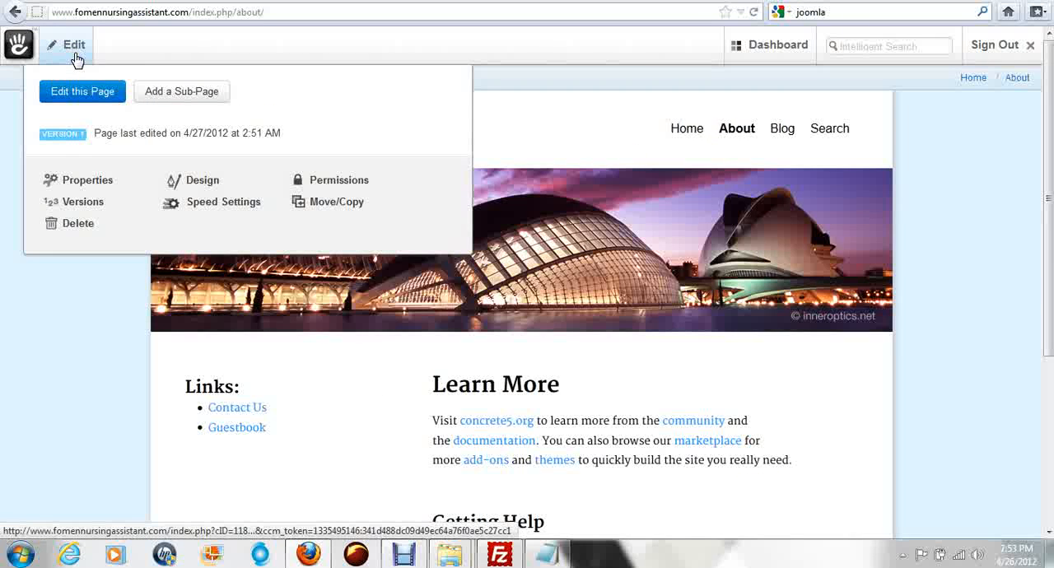
click(178, 93)
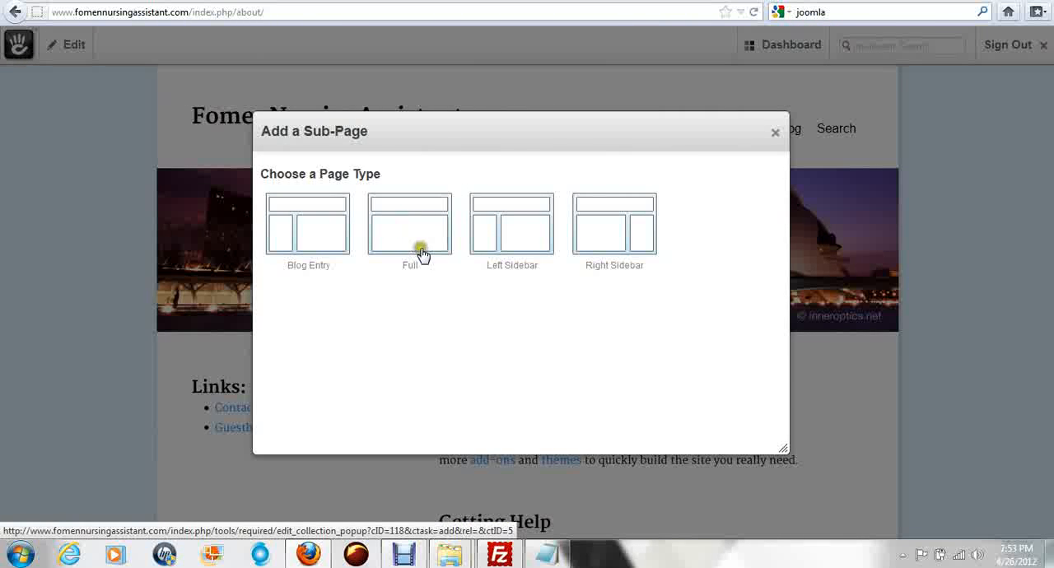
click(775, 134)
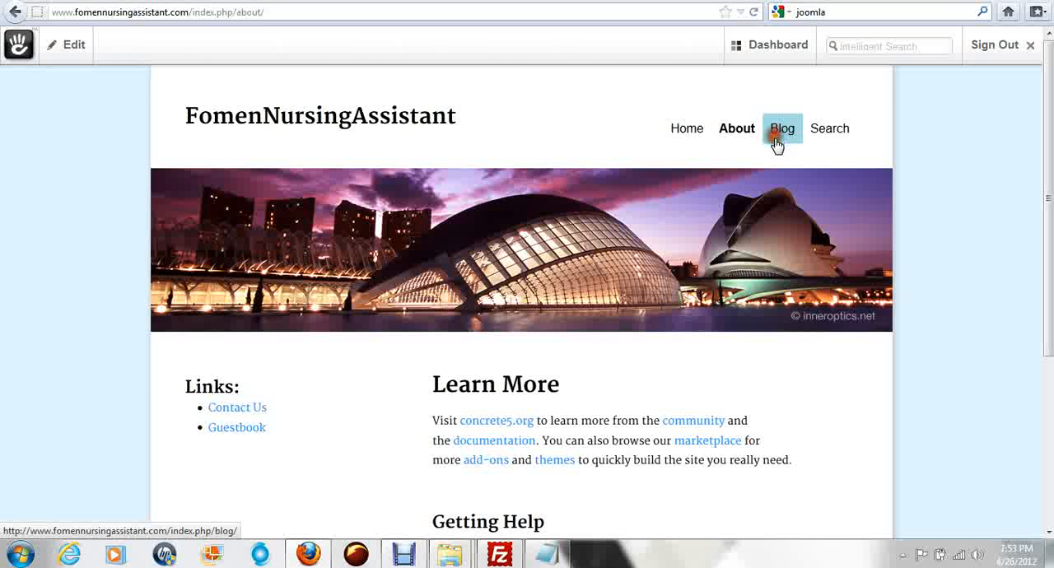
Step: Put the About Us page into edit mode and delete the Learn More content block from its main area
click(65, 48)
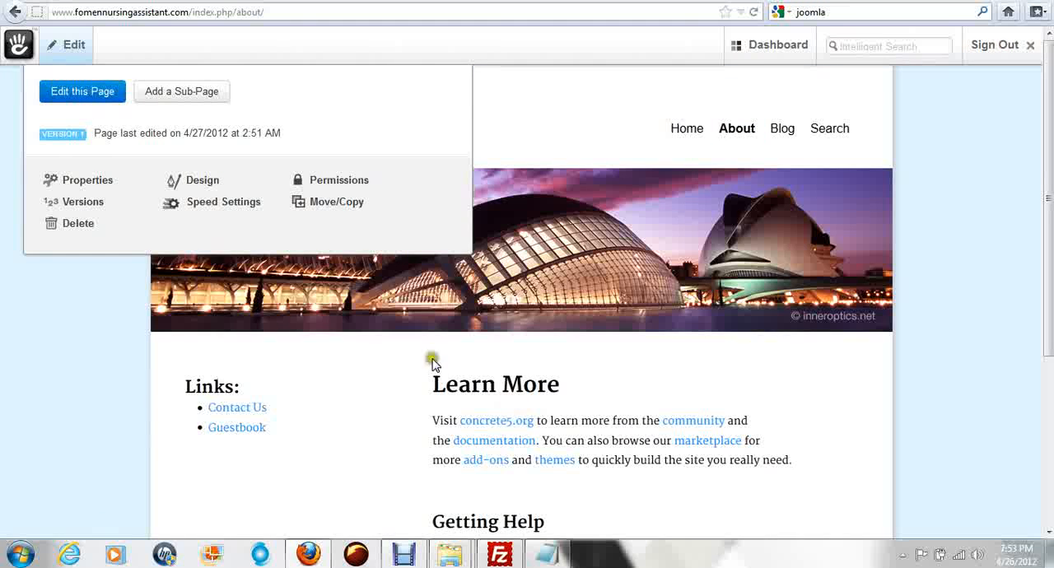
click(73, 94)
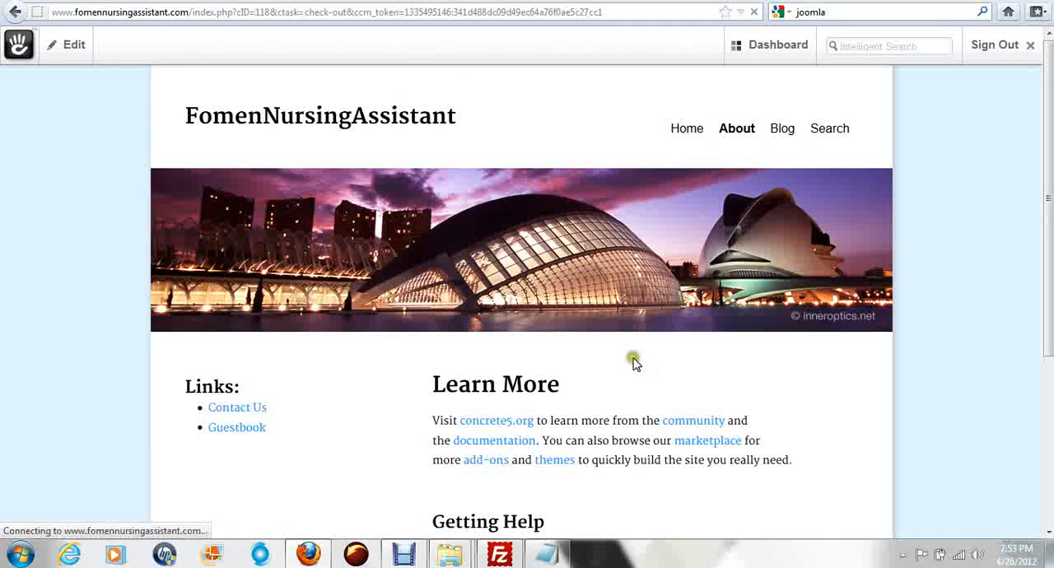
scroll(618, 330, down, 5)
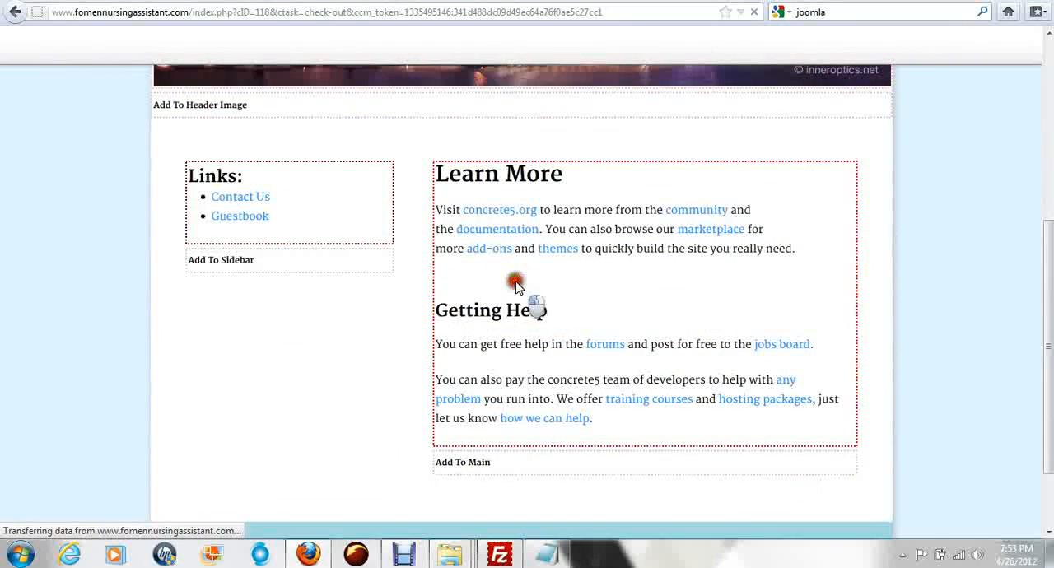
click(500, 180)
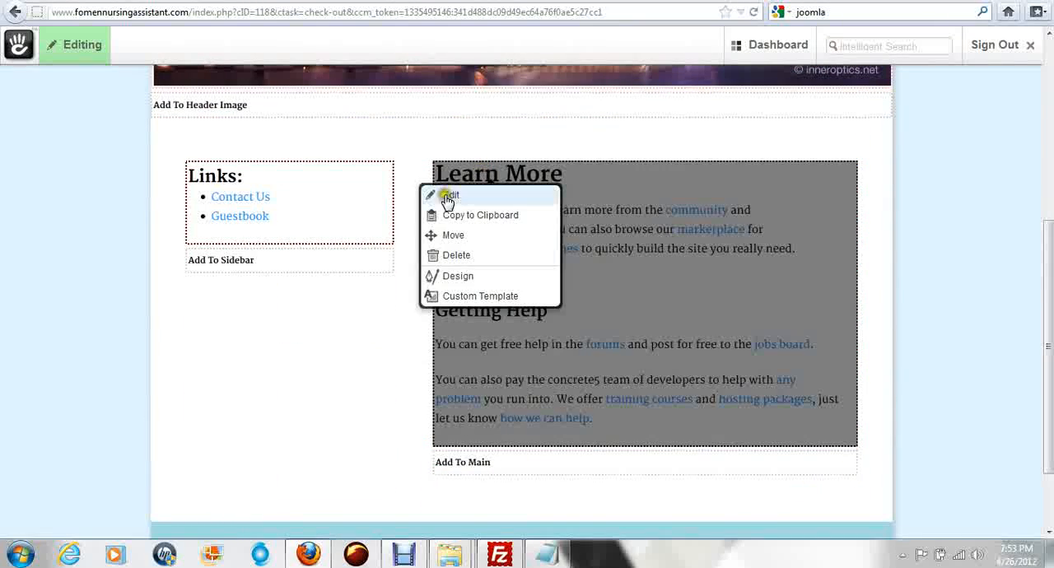
click(457, 257)
click(486, 247)
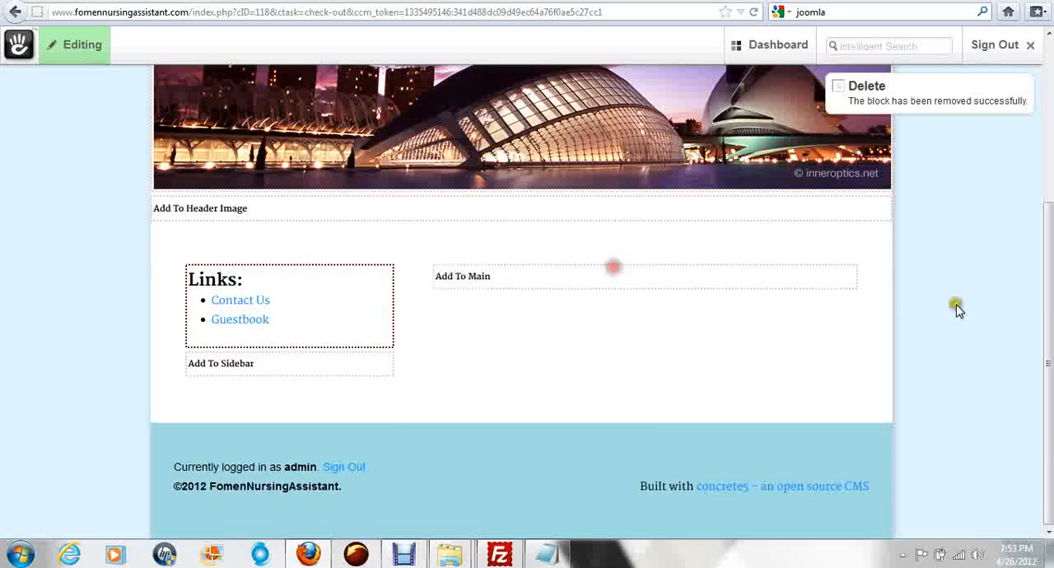
Step: Publish the edits made to the About Us page, leaving the version comment unchanged
scroll(956, 306, up, 3)
click(82, 48)
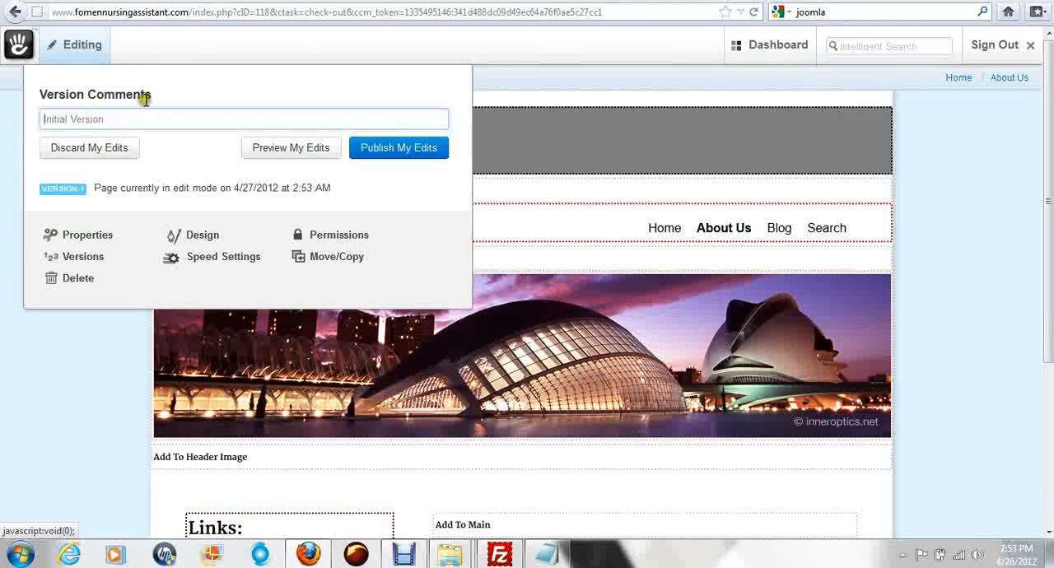
click(411, 149)
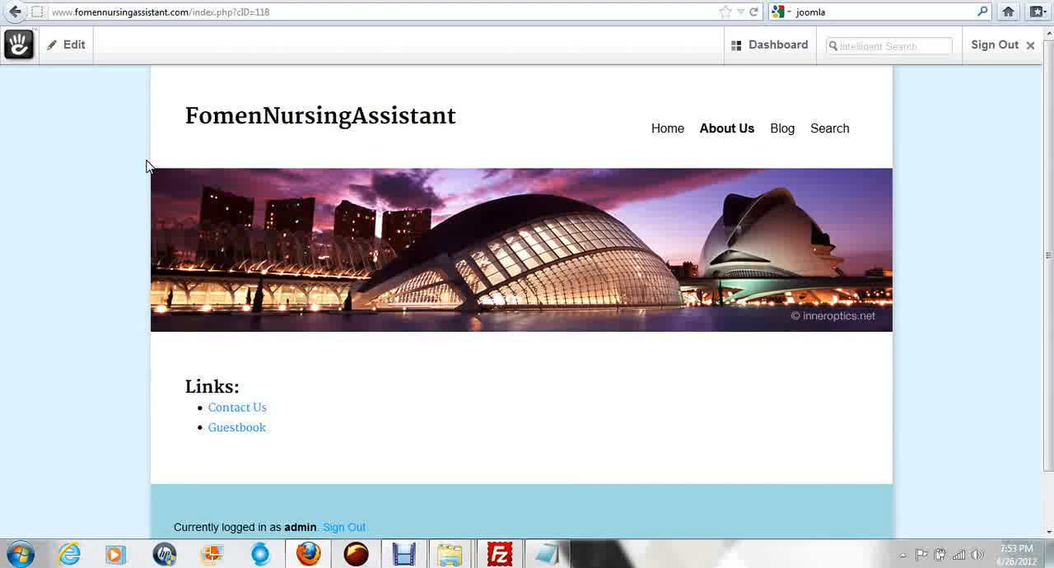
scroll(904, 358, down, 1)
scroll(1018, 352, up, 1)
scroll(1003, 348, down, 1)
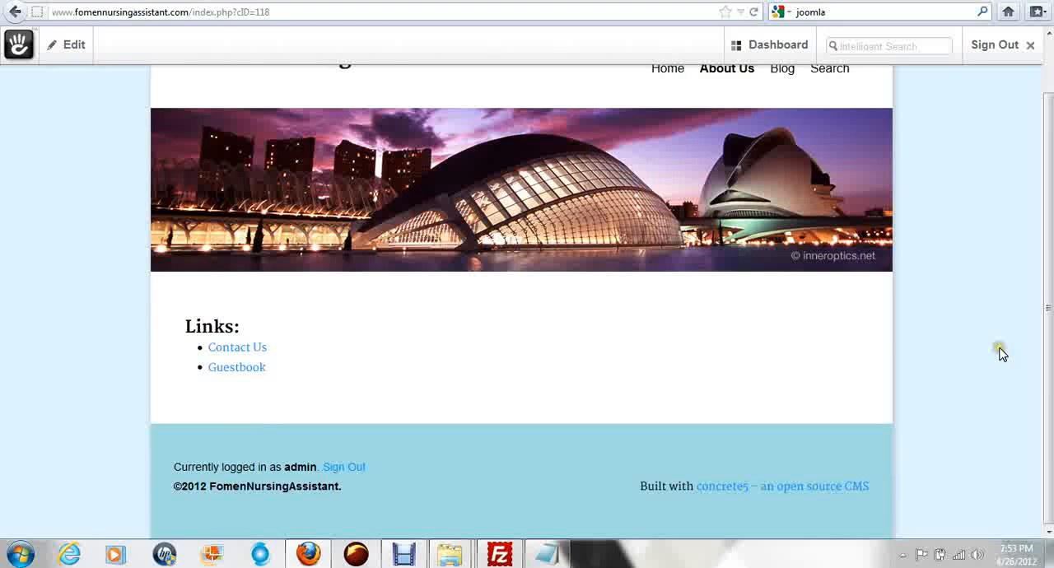
scroll(1000, 353, up, 1)
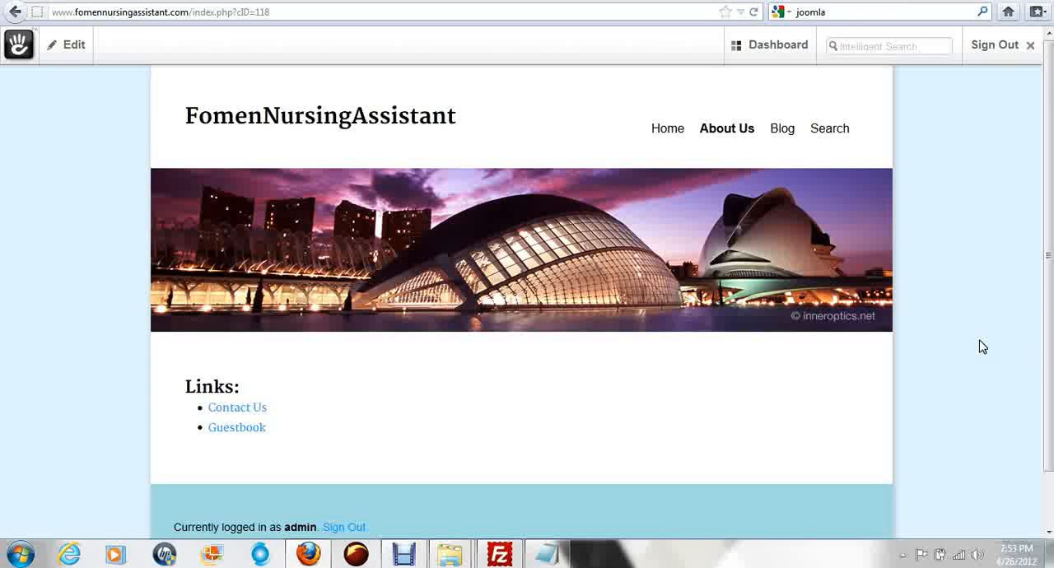
click(980, 337)
click(397, 558)
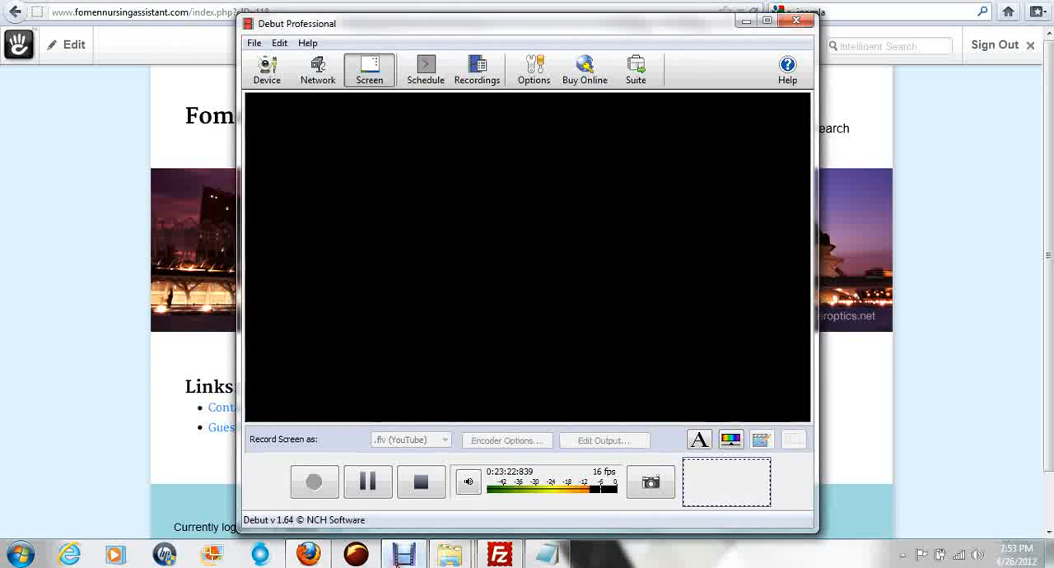